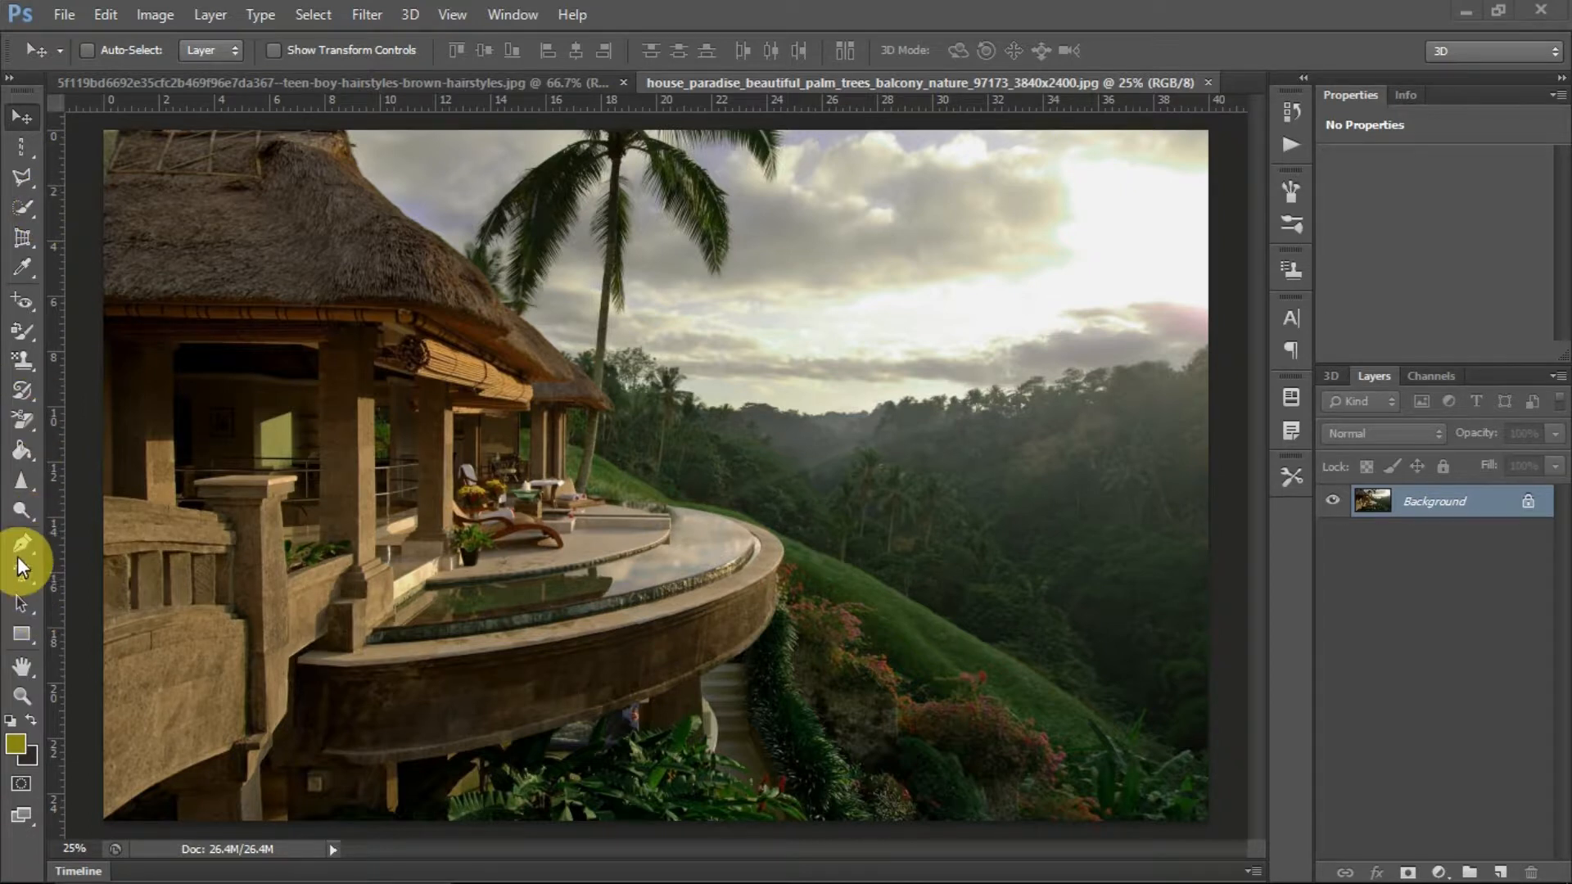
Step: Activate the Dodge tool with a 95 px brush and keep its range on Midtones
left_click(31, 518)
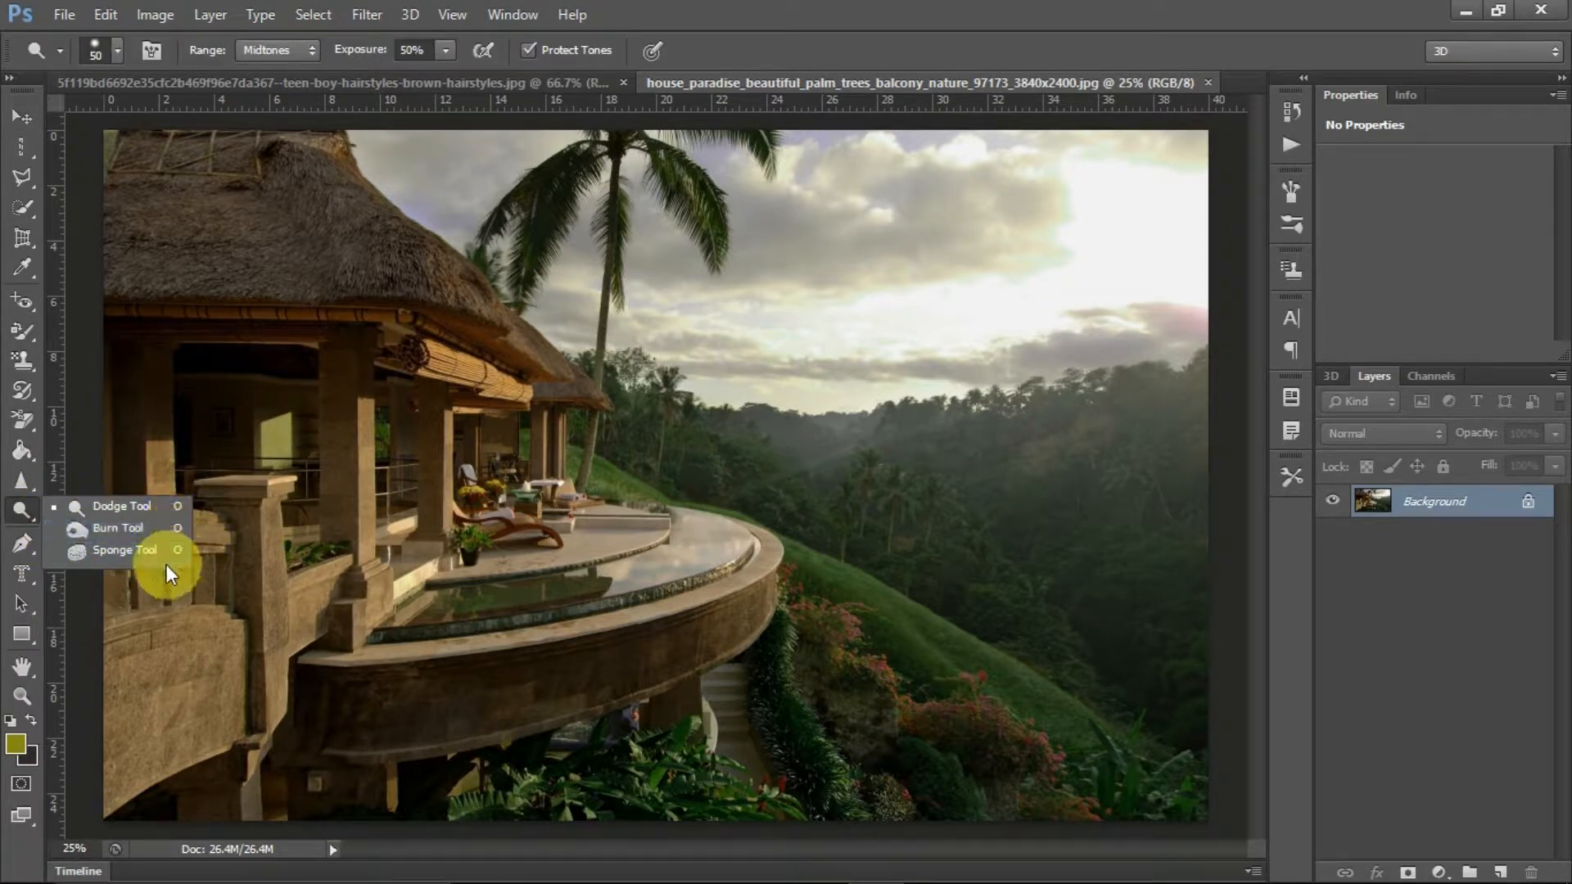
left_click(165, 509)
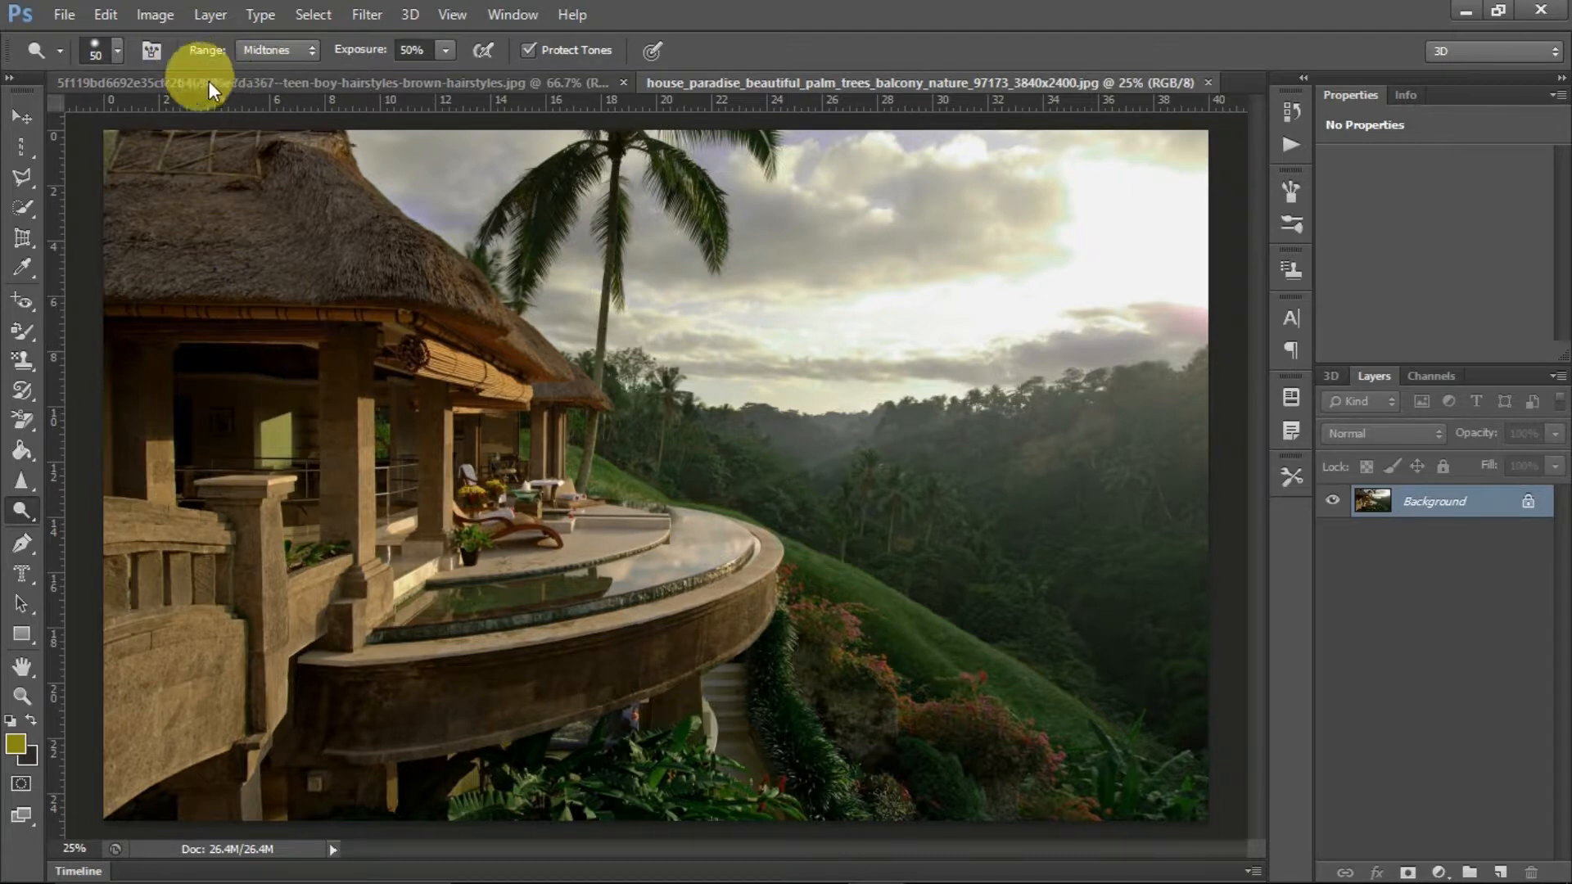
left_click(118, 53)
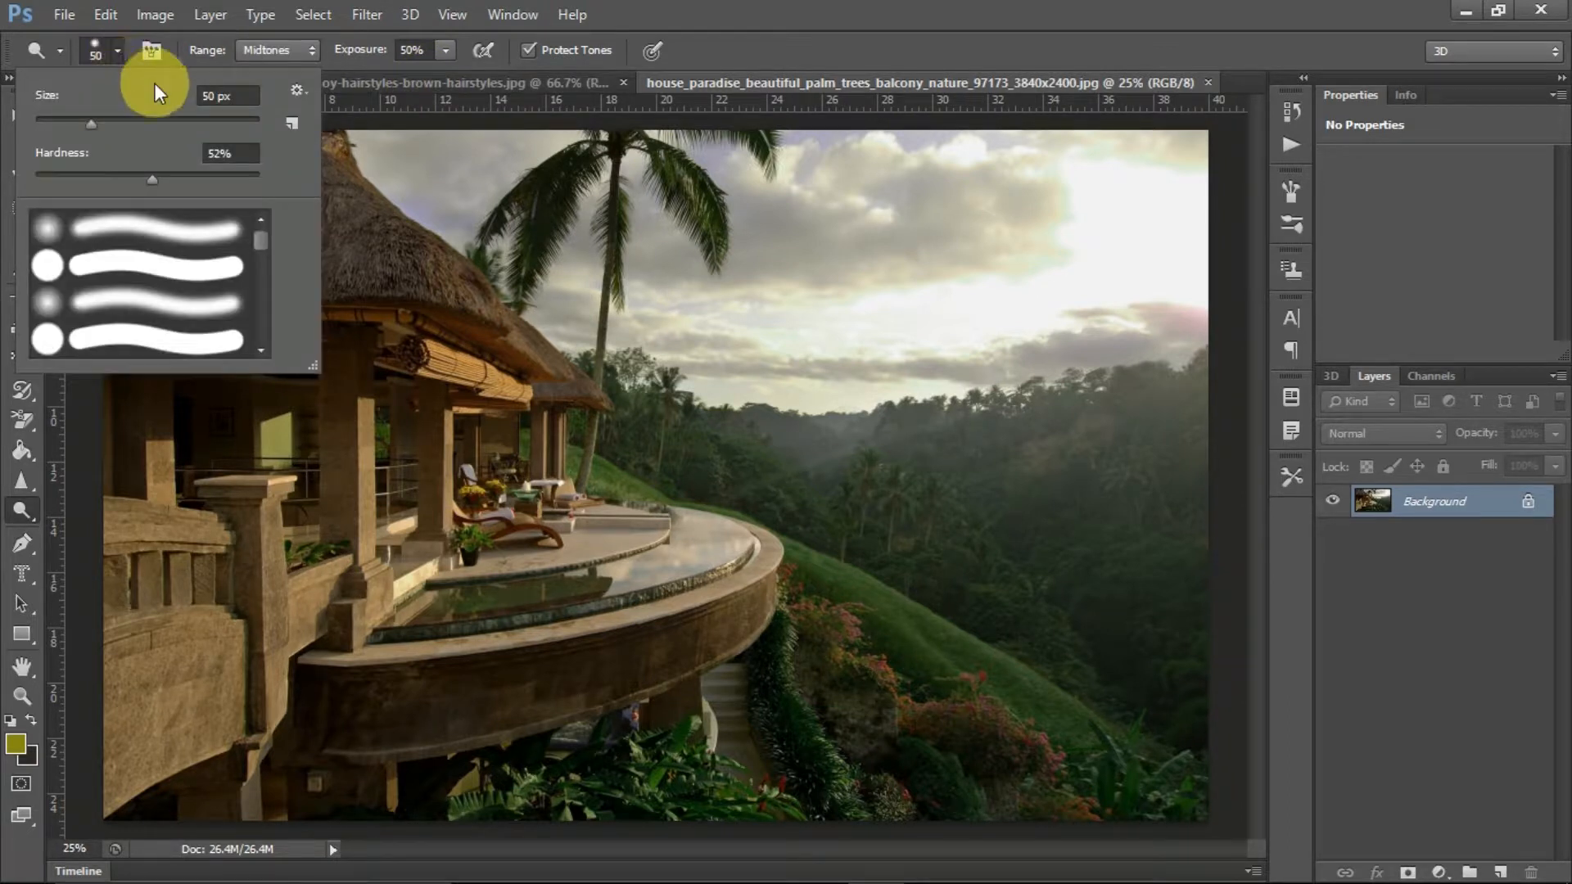
left_click_drag(91, 126, 141, 130)
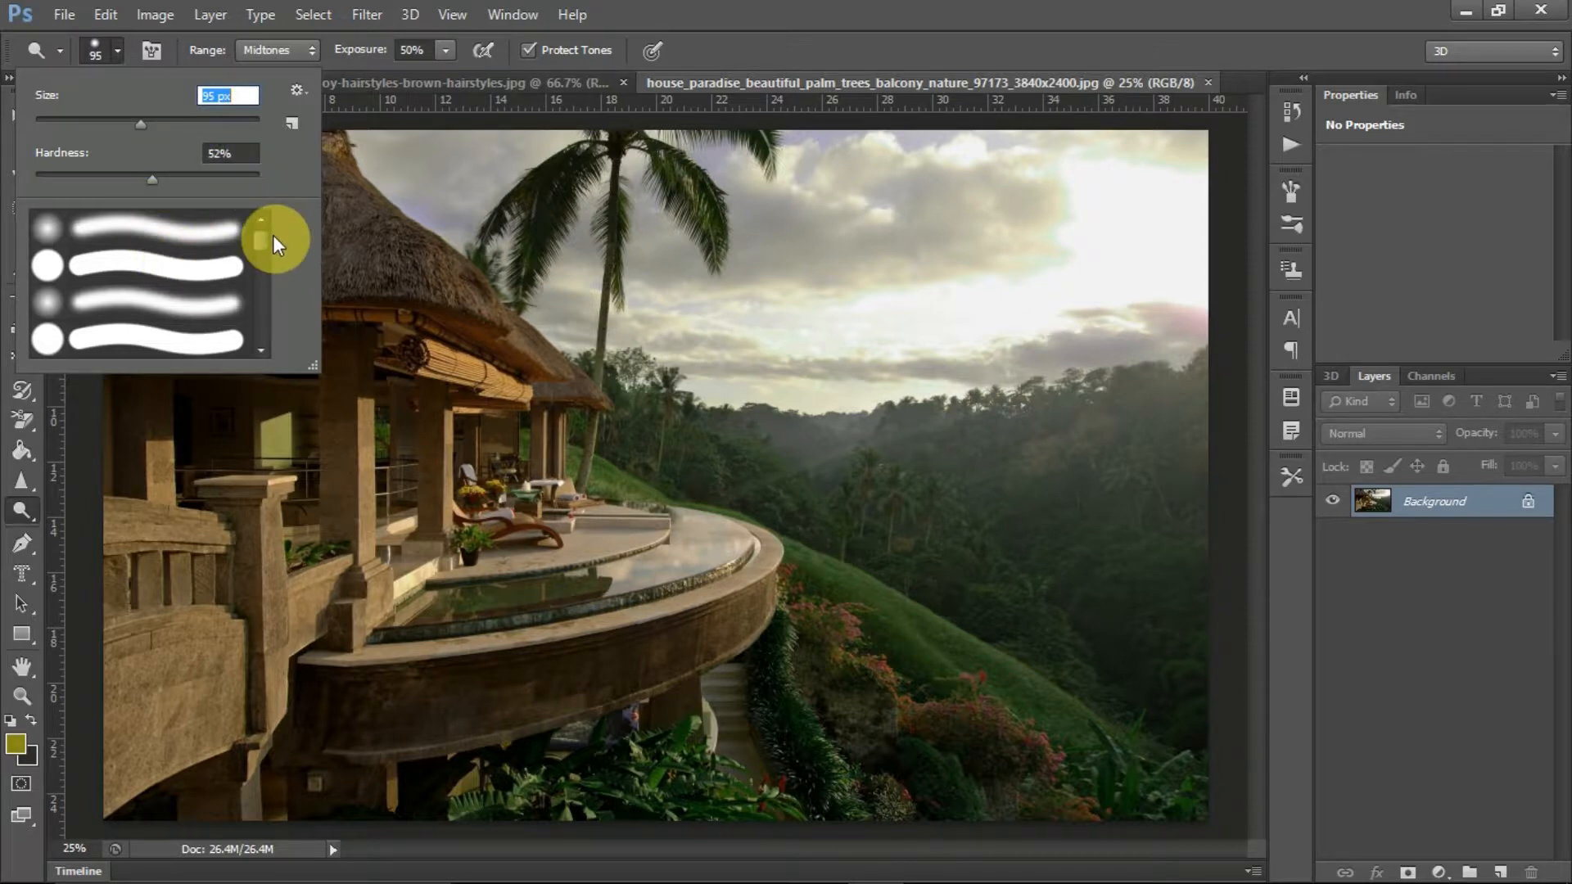
left_click_drag(267, 237, 272, 300)
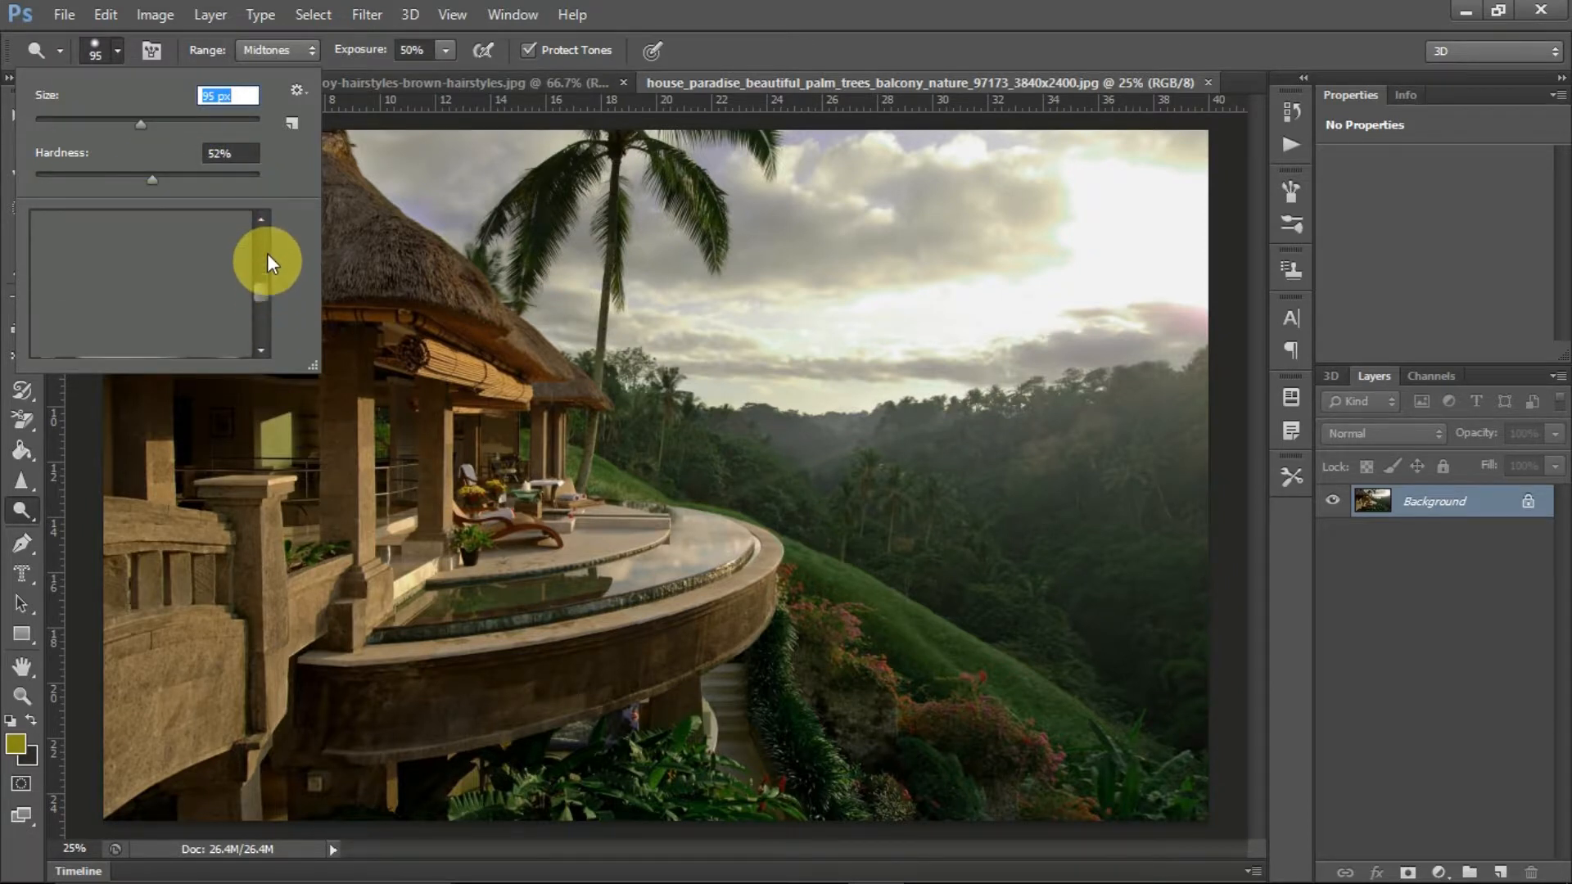
left_click(150, 52)
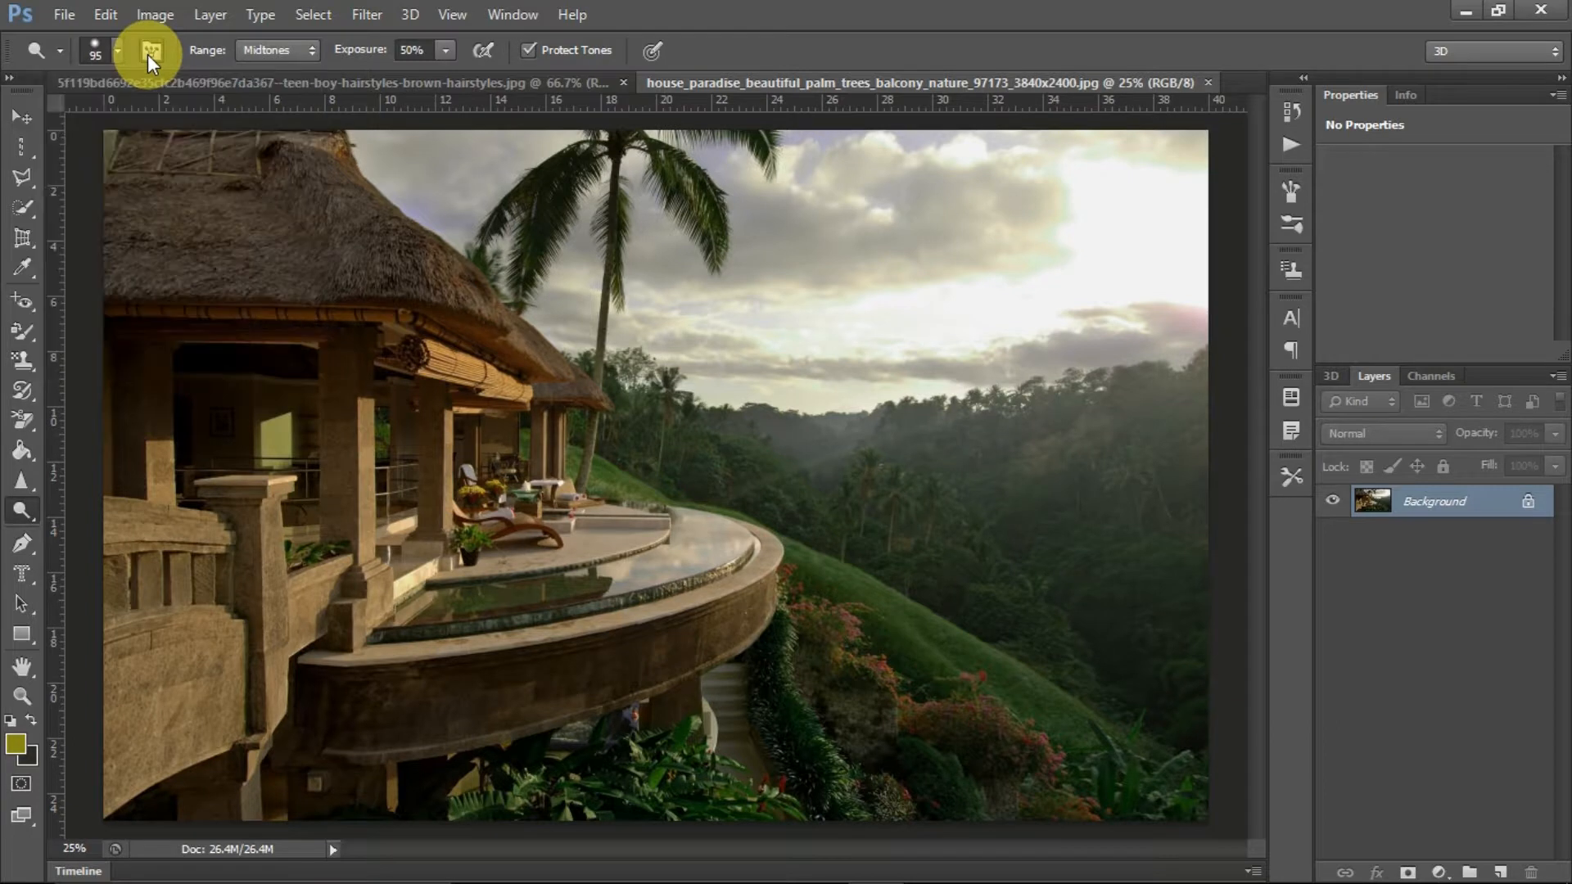
left_click(150, 52)
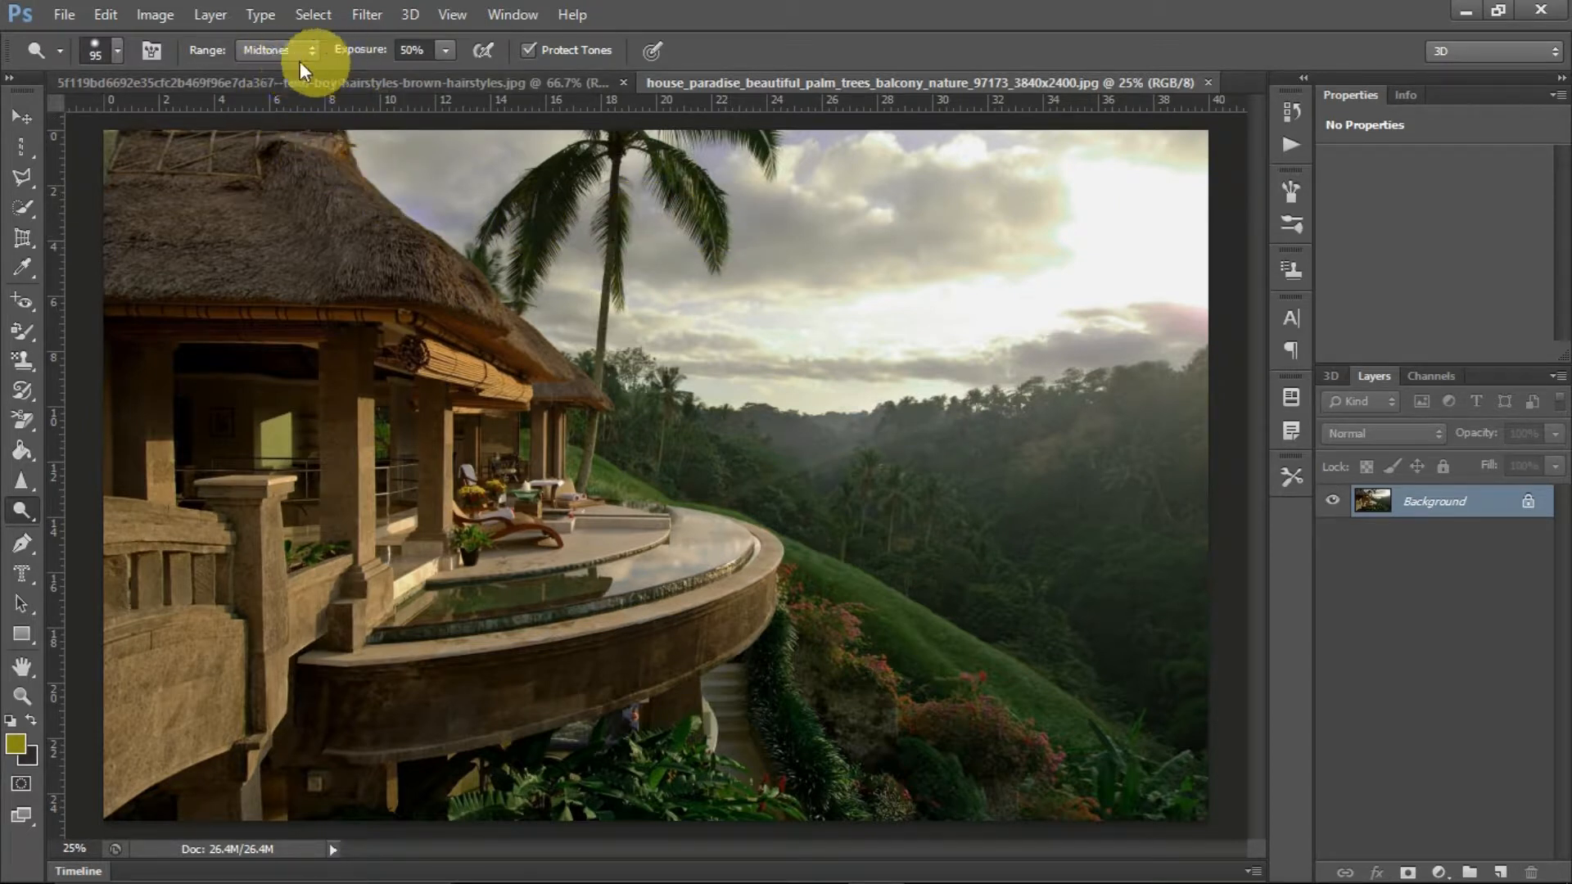
left_click(280, 51)
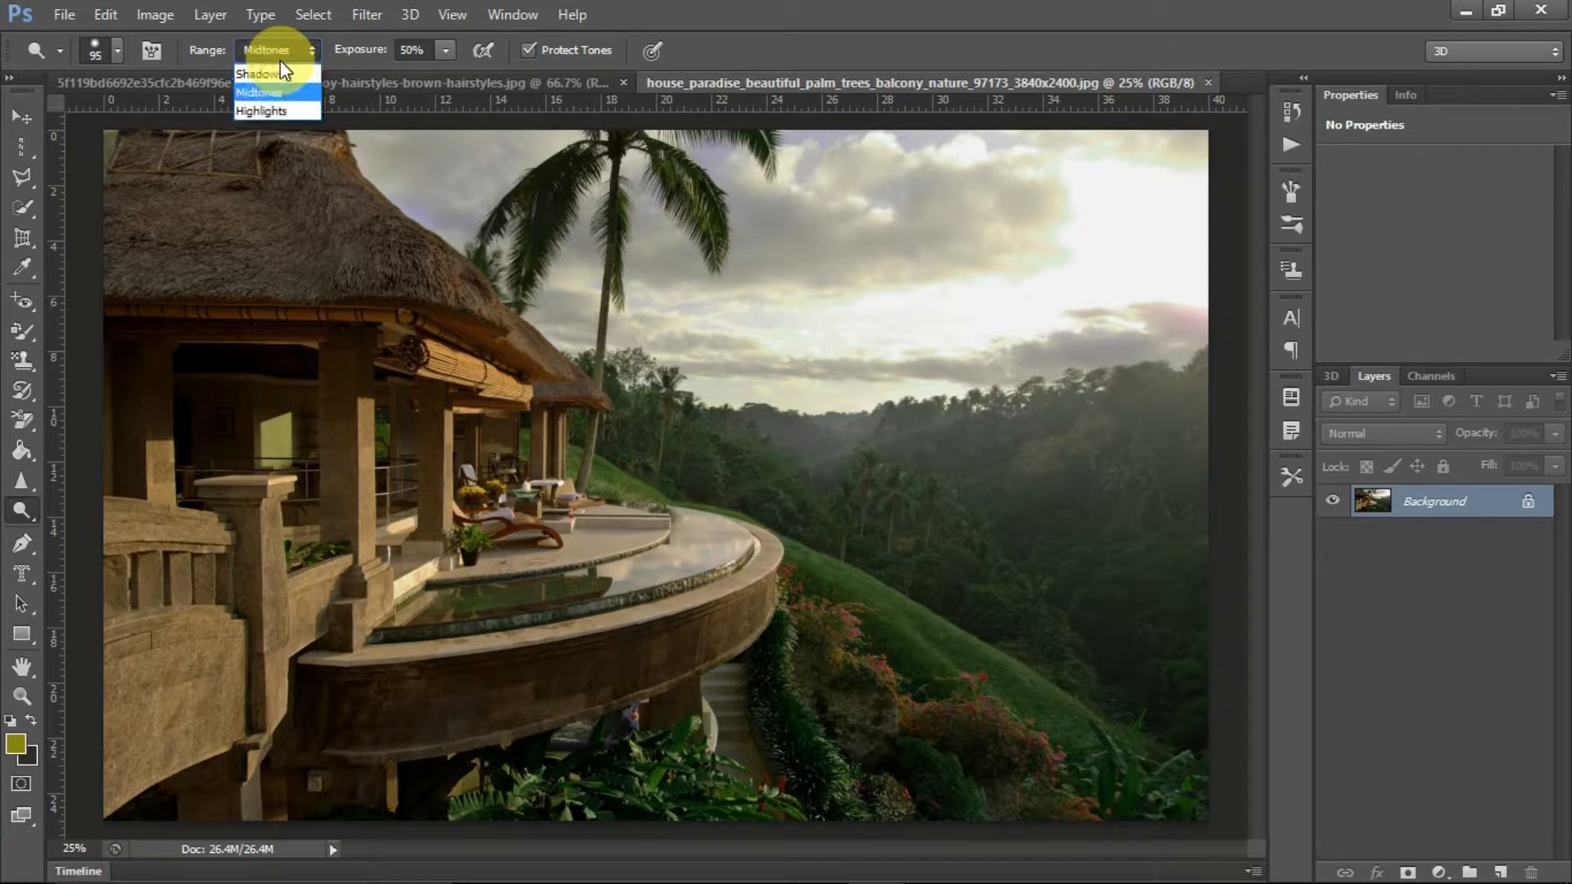
left_click(280, 60)
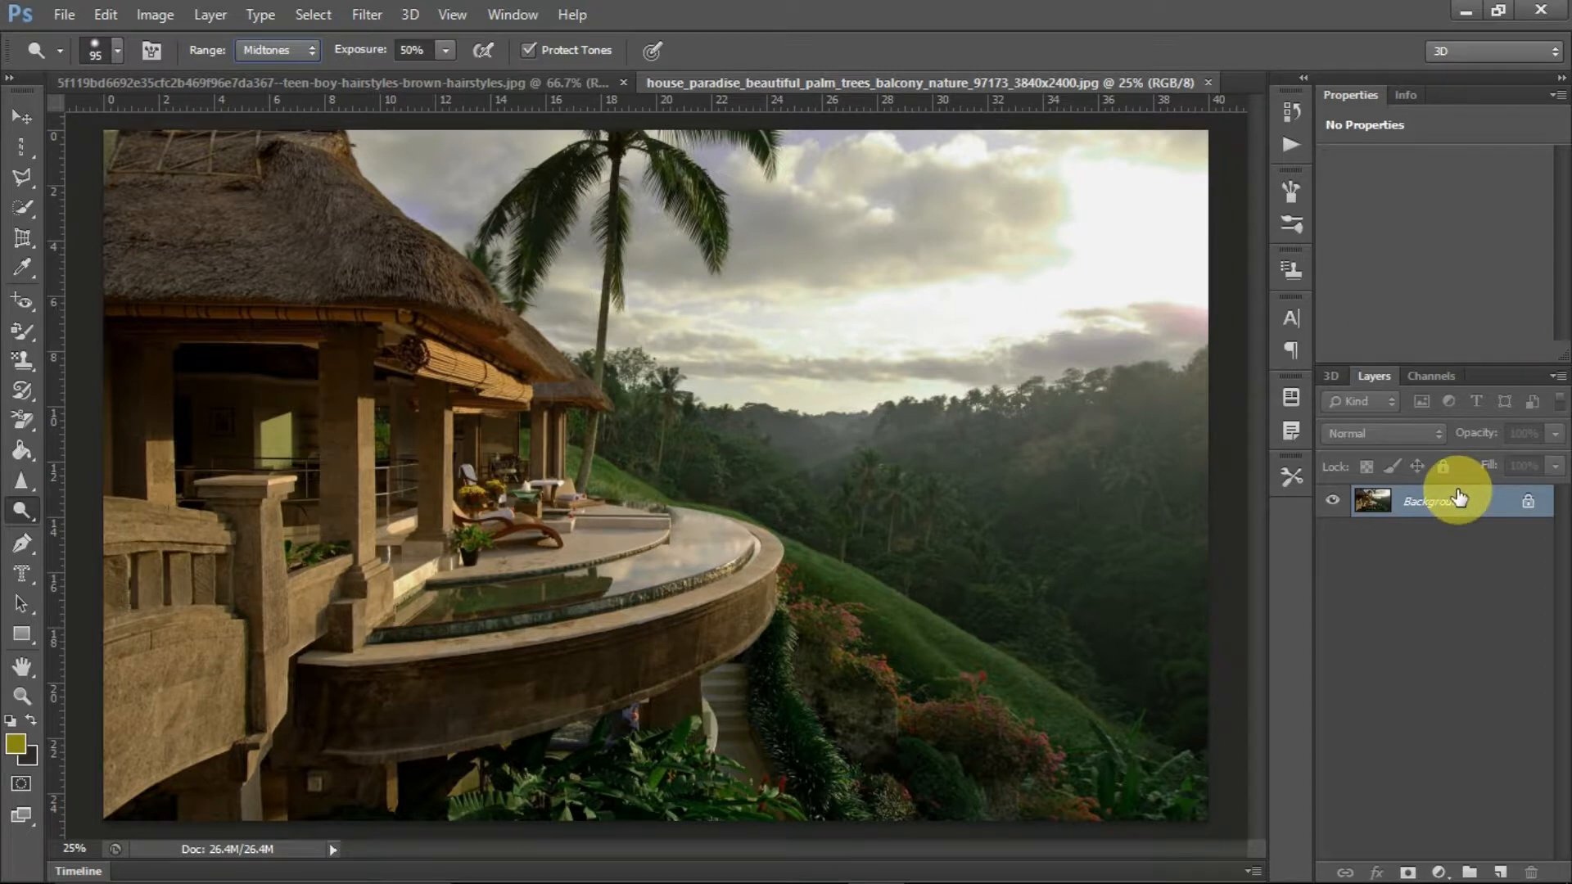
Step: Duplicate the Background layer and dodge the hut's roof, pillars and stone walls on the copy with a 147 px brush
key("ctrl+j")
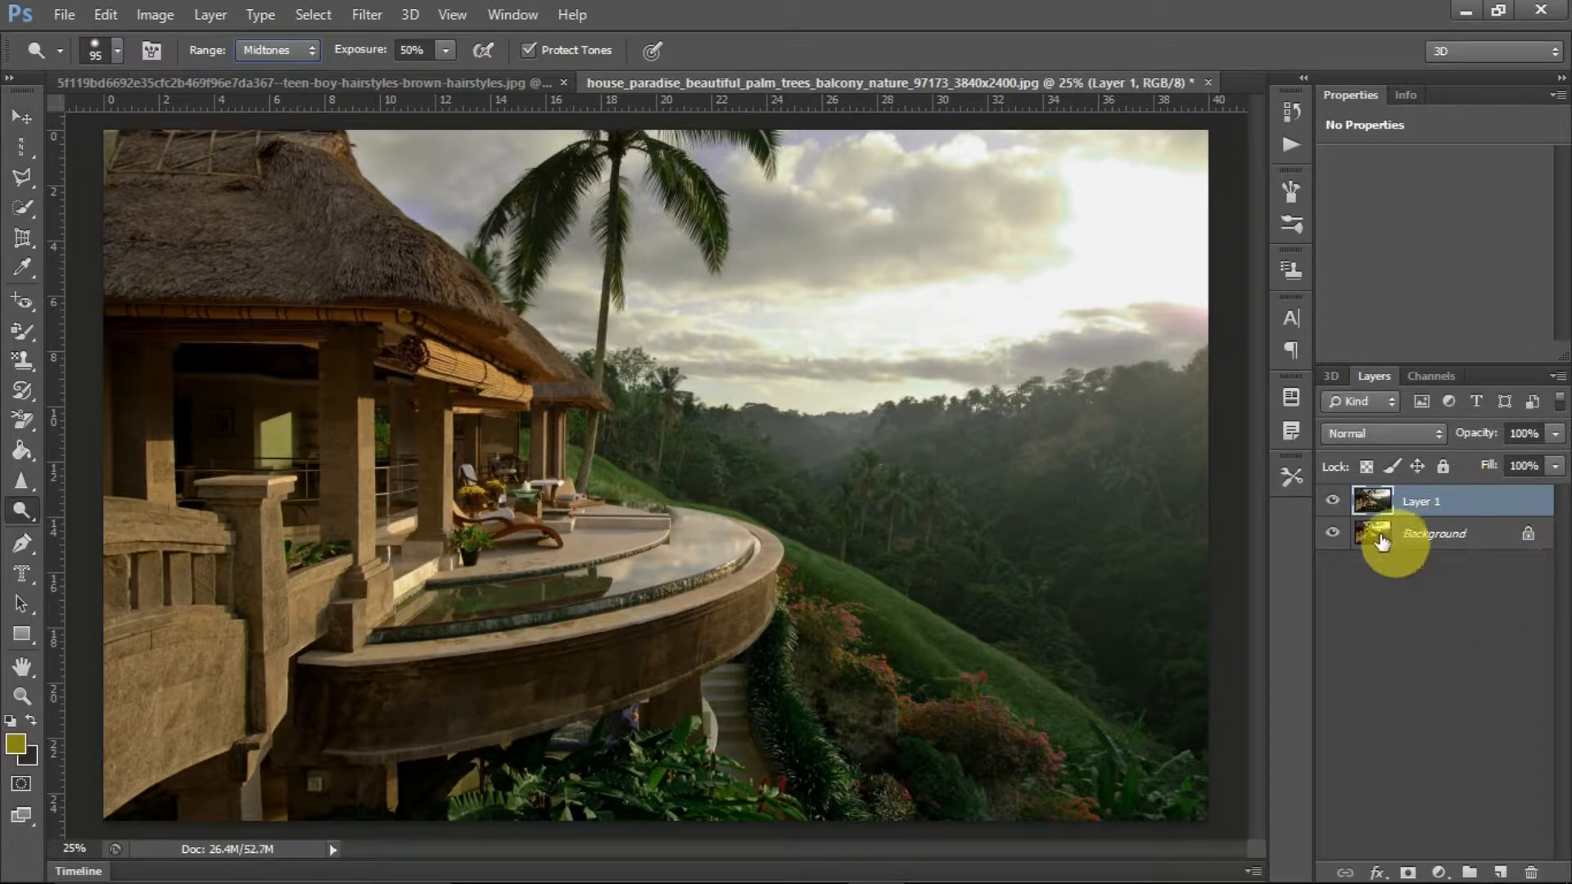
left_click_drag(243, 270, 240, 270)
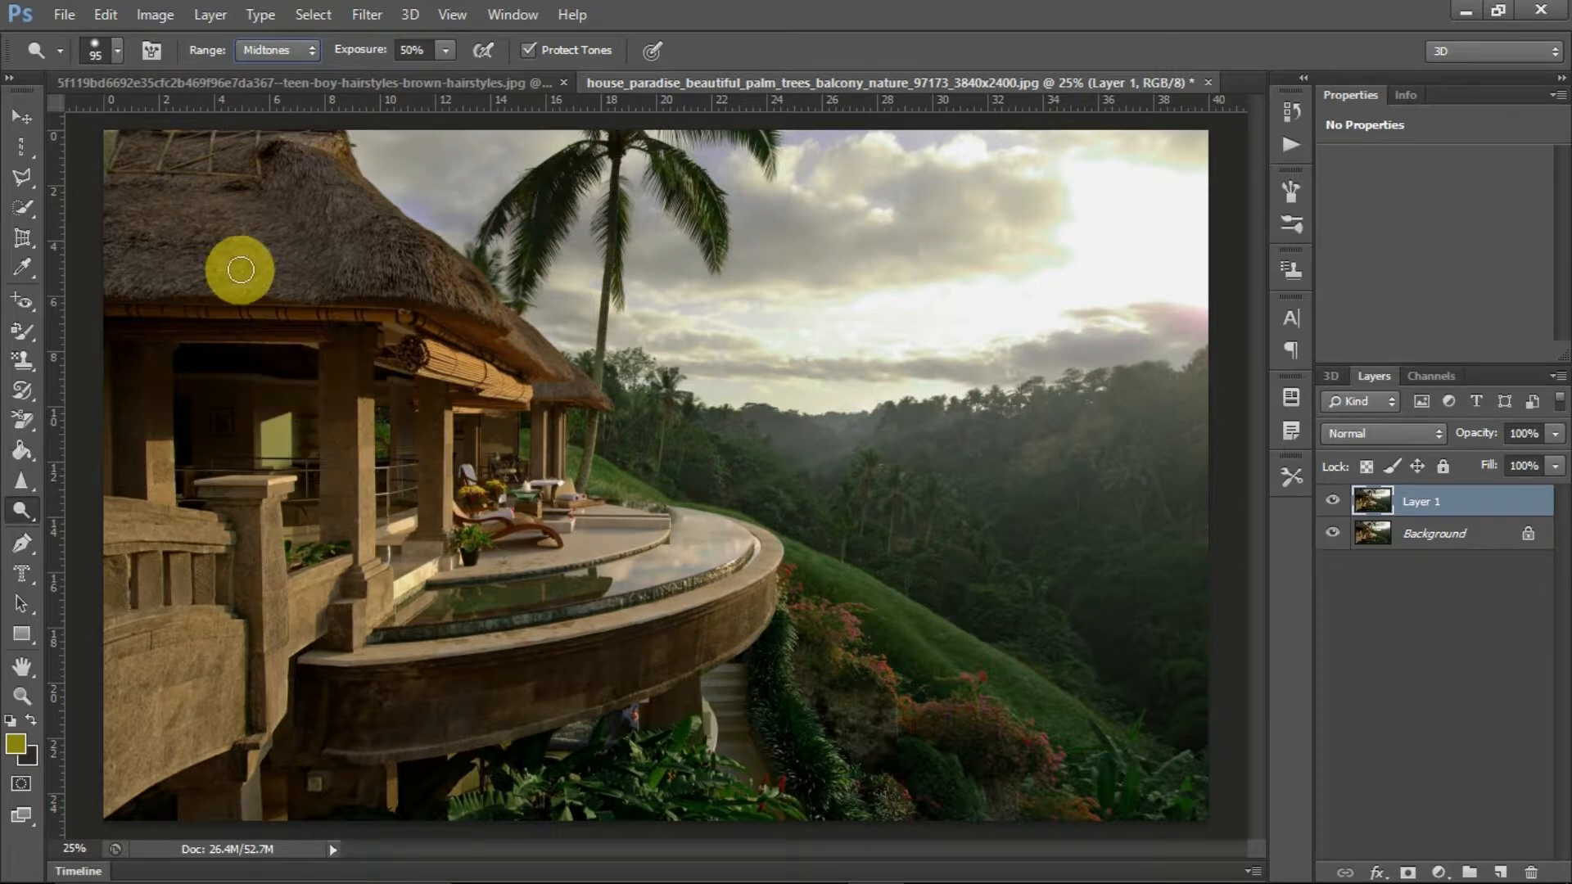
left_click(118, 51)
left_click(173, 122)
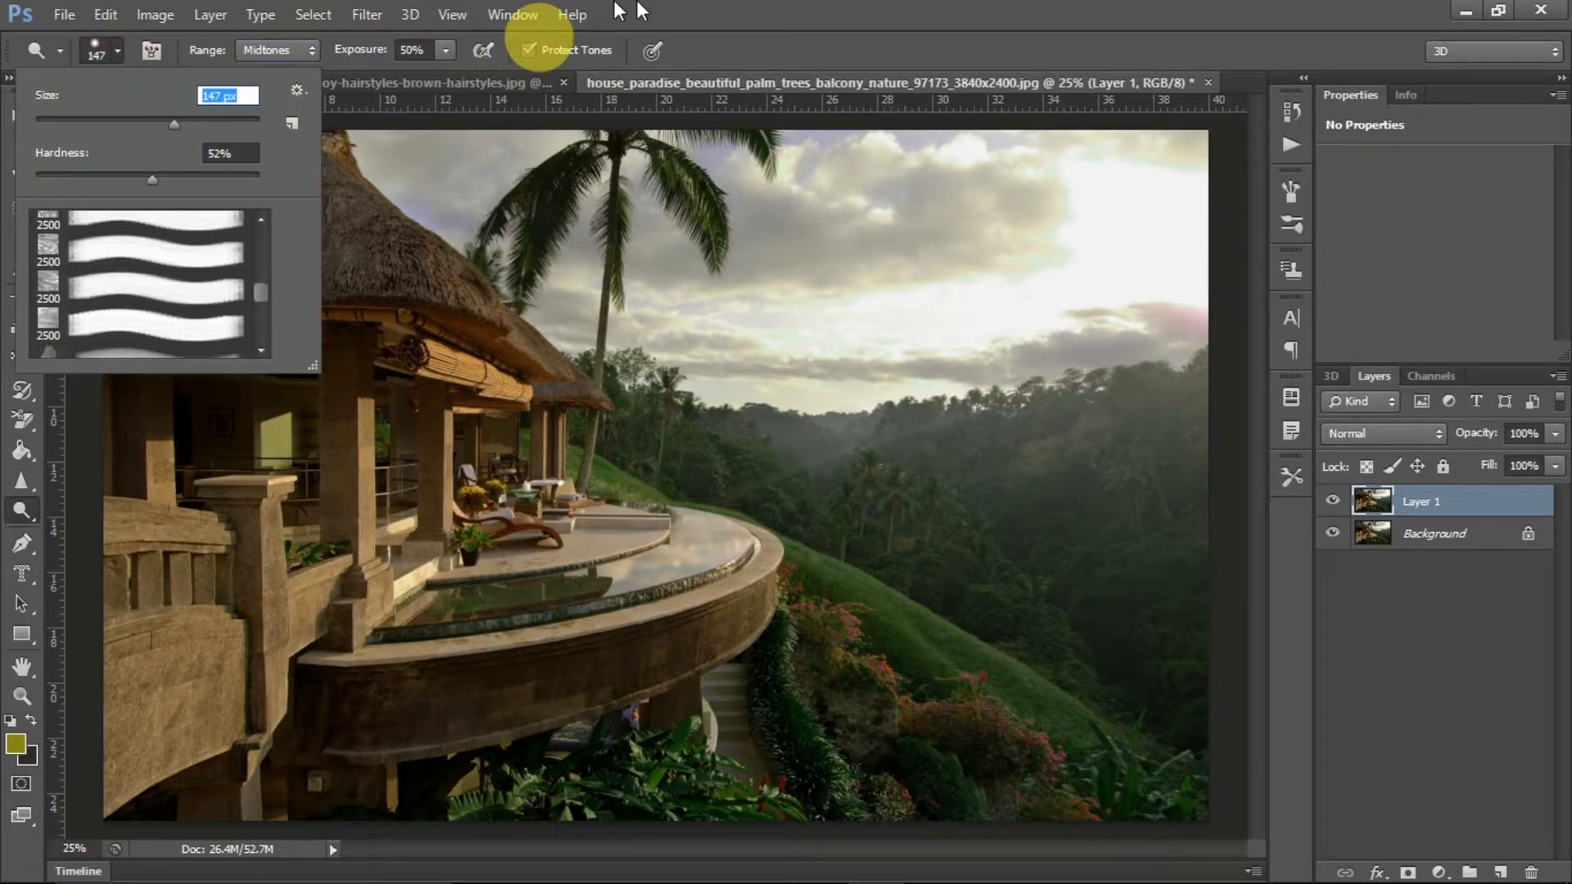
key("Return")
mouse_move(144, 255)
left_mouse_down()
mouse_move(274, 273)
mouse_move(133, 273)
mouse_move(259, 264)
mouse_move(151, 241)
mouse_move(218, 194)
mouse_move(149, 154)
mouse_move(124, 228)
mouse_move(122, 142)
mouse_move(116, 272)
mouse_move(120, 140)
mouse_move(340, 165)
mouse_move(261, 174)
mouse_move(463, 245)
mouse_move(379, 252)
mouse_move(481, 273)
mouse_move(457, 300)
mouse_move(566, 334)
mouse_move(521, 350)
mouse_move(600, 387)
mouse_move(547, 396)
mouse_move(645, 407)
mouse_move(394, 395)
mouse_move(341, 353)
mouse_move(346, 547)
mouse_move(344, 430)
mouse_move(345, 497)
mouse_move(245, 609)
mouse_move(341, 543)
mouse_move(291, 592)
mouse_move(244, 490)
mouse_move(114, 517)
mouse_move(142, 601)
mouse_move(142, 740)
mouse_move(225, 682)
mouse_move(84, 657)
mouse_move(201, 645)
mouse_move(67, 641)
mouse_move(200, 586)
mouse_move(69, 585)
mouse_move(211, 579)
mouse_move(103, 515)
mouse_move(189, 508)
mouse_move(87, 506)
mouse_move(120, 471)
mouse_move(116, 296)
mouse_move(127, 488)
mouse_move(147, 350)
mouse_move(194, 643)
mouse_move(172, 678)
mouse_move(110, 715)
mouse_move(105, 680)
mouse_move(177, 770)
mouse_move(238, 735)
mouse_move(105, 779)
mouse_move(255, 717)
mouse_move(218, 642)
mouse_move(165, 741)
mouse_move(112, 646)
mouse_move(232, 644)
mouse_move(253, 491)
mouse_move(242, 502)
mouse_move(532, 693)
mouse_move(631, 677)
mouse_move(379, 744)
mouse_move(635, 635)
mouse_move(1157, 545)
left_mouse_up()
Step: Toggle the visibility of Layer 1 to compare the dodged copy with the original image
left_click(1333, 501)
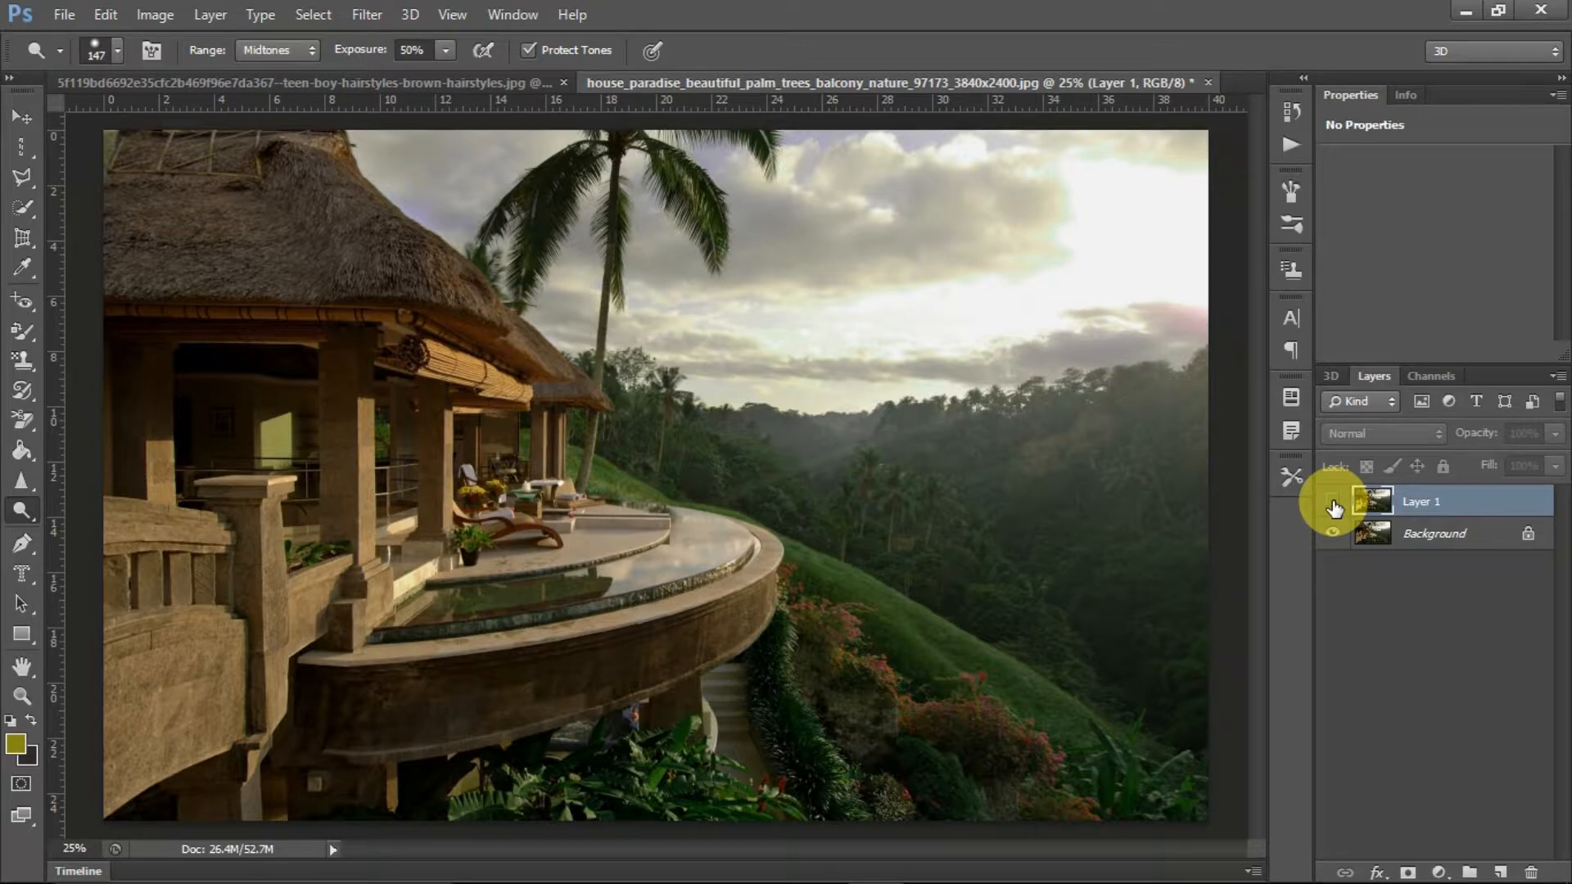
left_click(1333, 501)
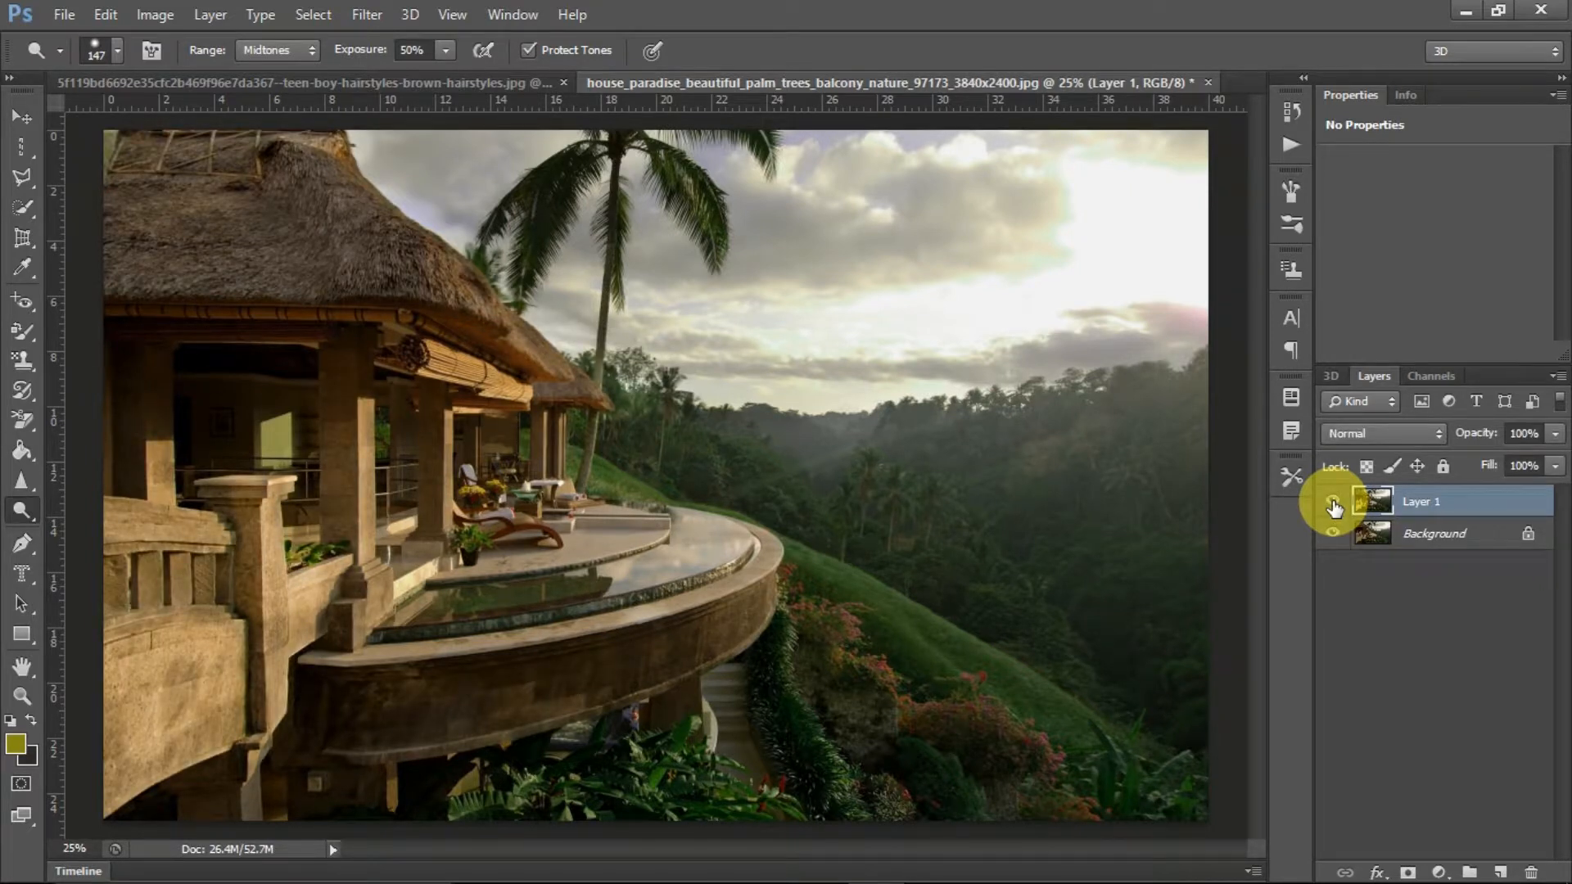
left_click(1333, 501)
left_click(1333, 501)
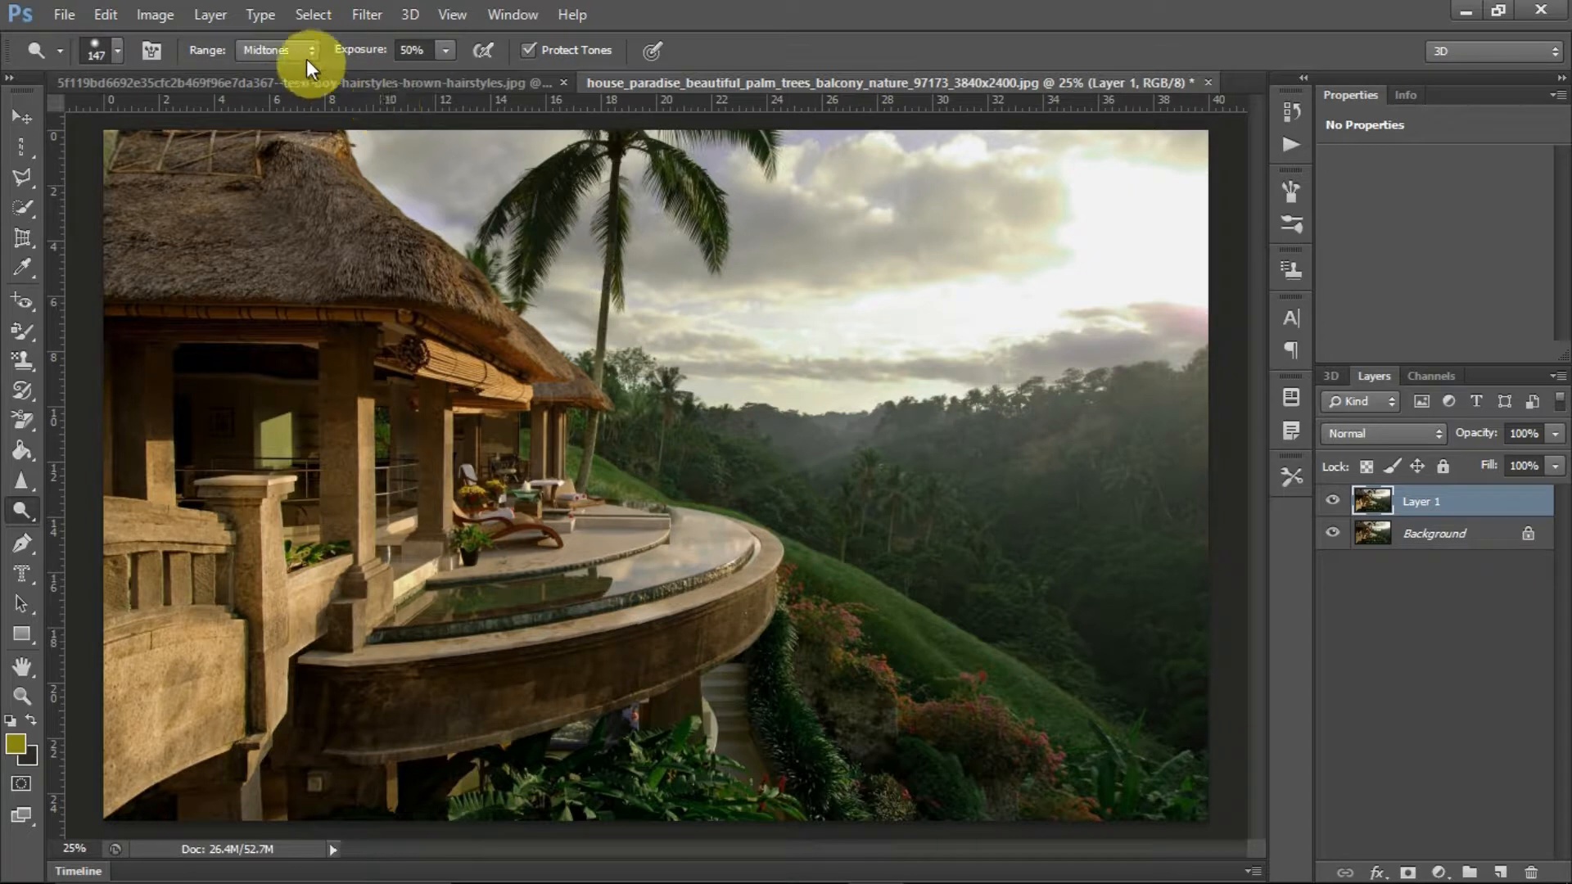
Step: Set the Dodge range to Shadows and brush over the palm tree and the terrace on Layer 1
left_click(286, 52)
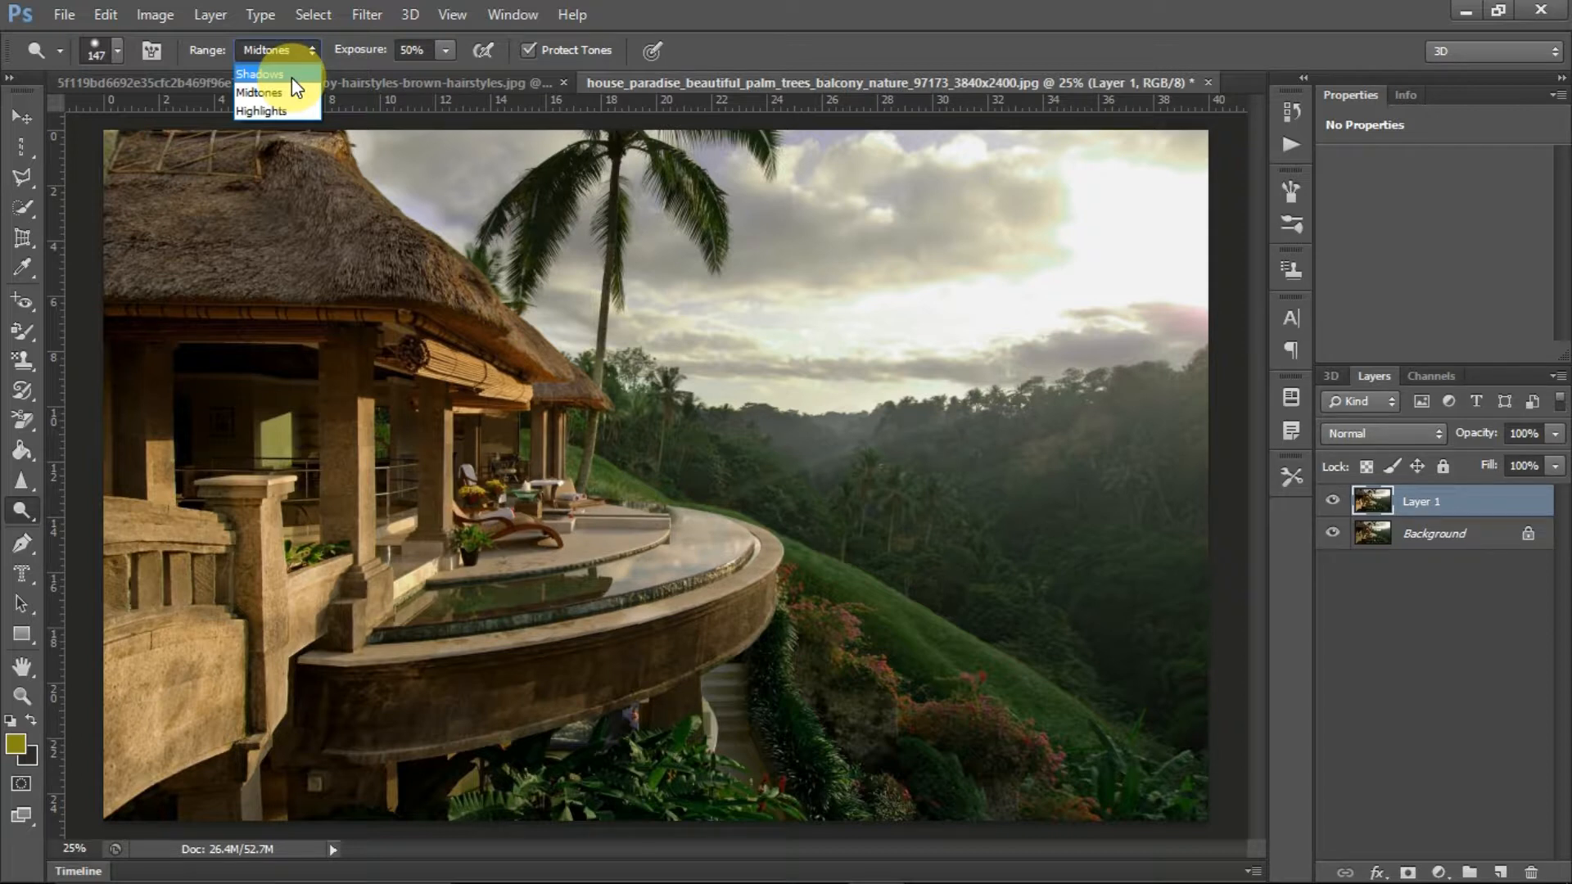
left_click(291, 77)
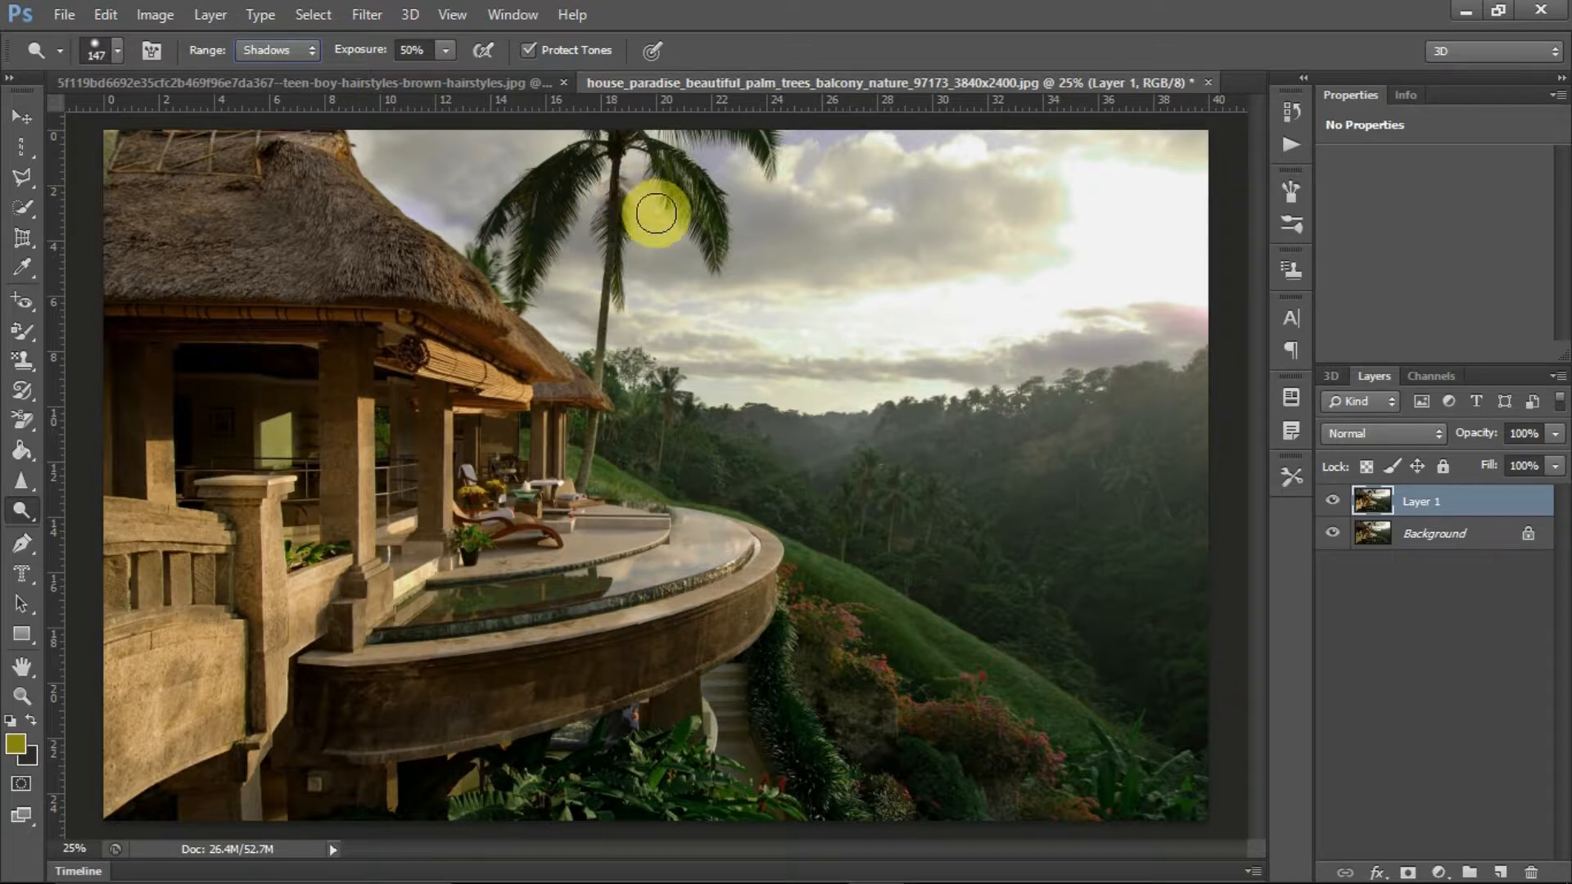
mouse_move(563, 157)
left_mouse_down()
mouse_move(488, 266)
mouse_move(580, 157)
mouse_move(524, 279)
mouse_move(553, 172)
mouse_move(598, 451)
left_mouse_up()
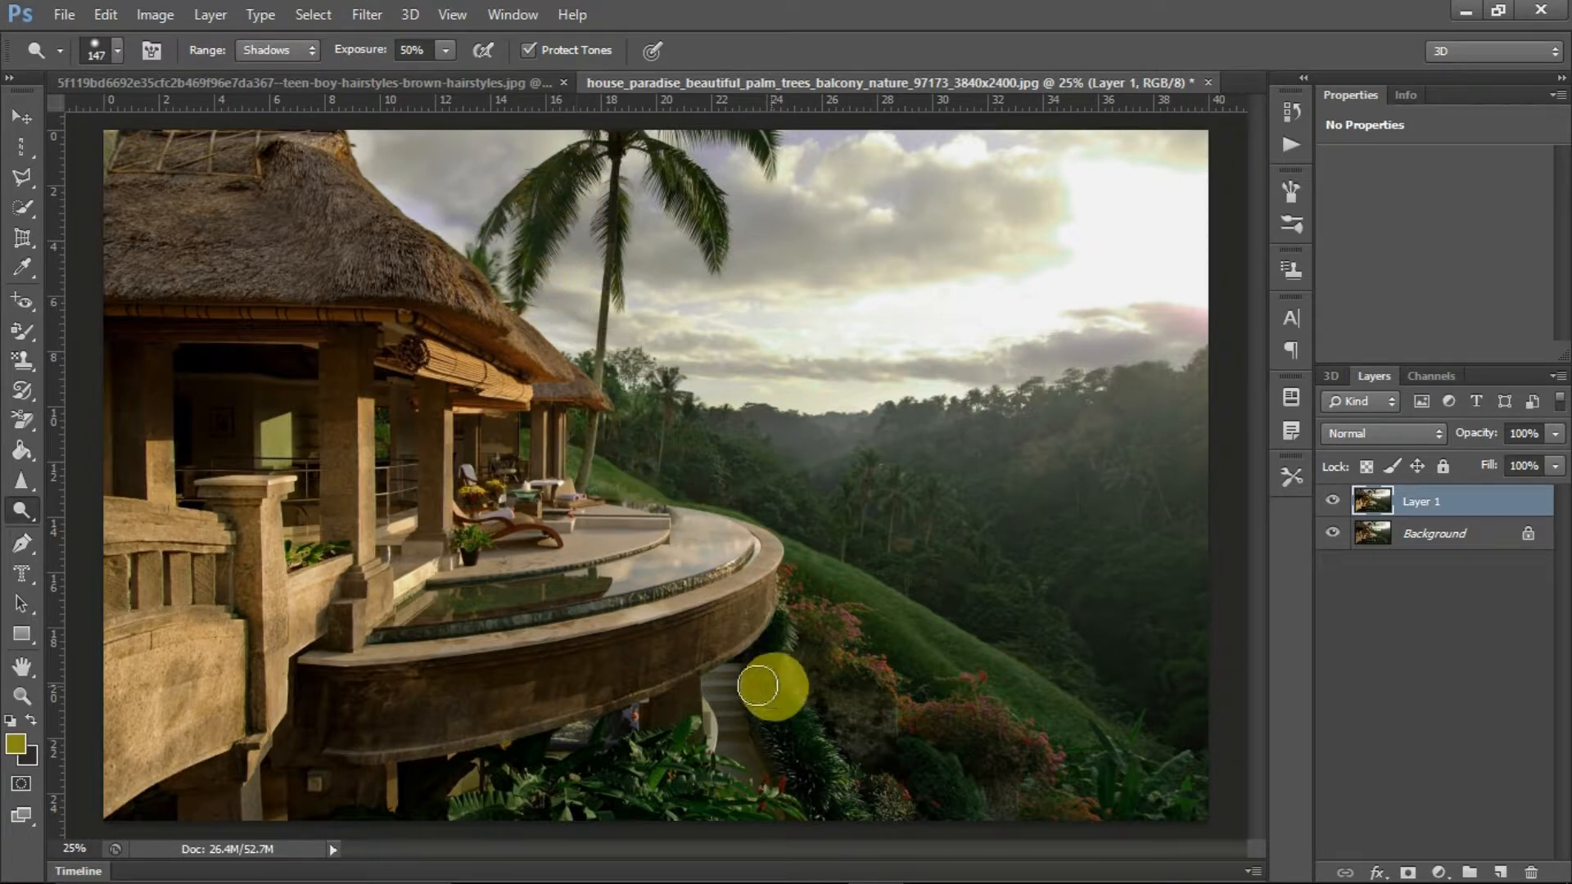
mouse_move(604, 540)
left_mouse_down()
mouse_move(663, 535)
mouse_move(633, 537)
mouse_move(635, 524)
mouse_move(574, 551)
mouse_move(680, 522)
left_mouse_up()
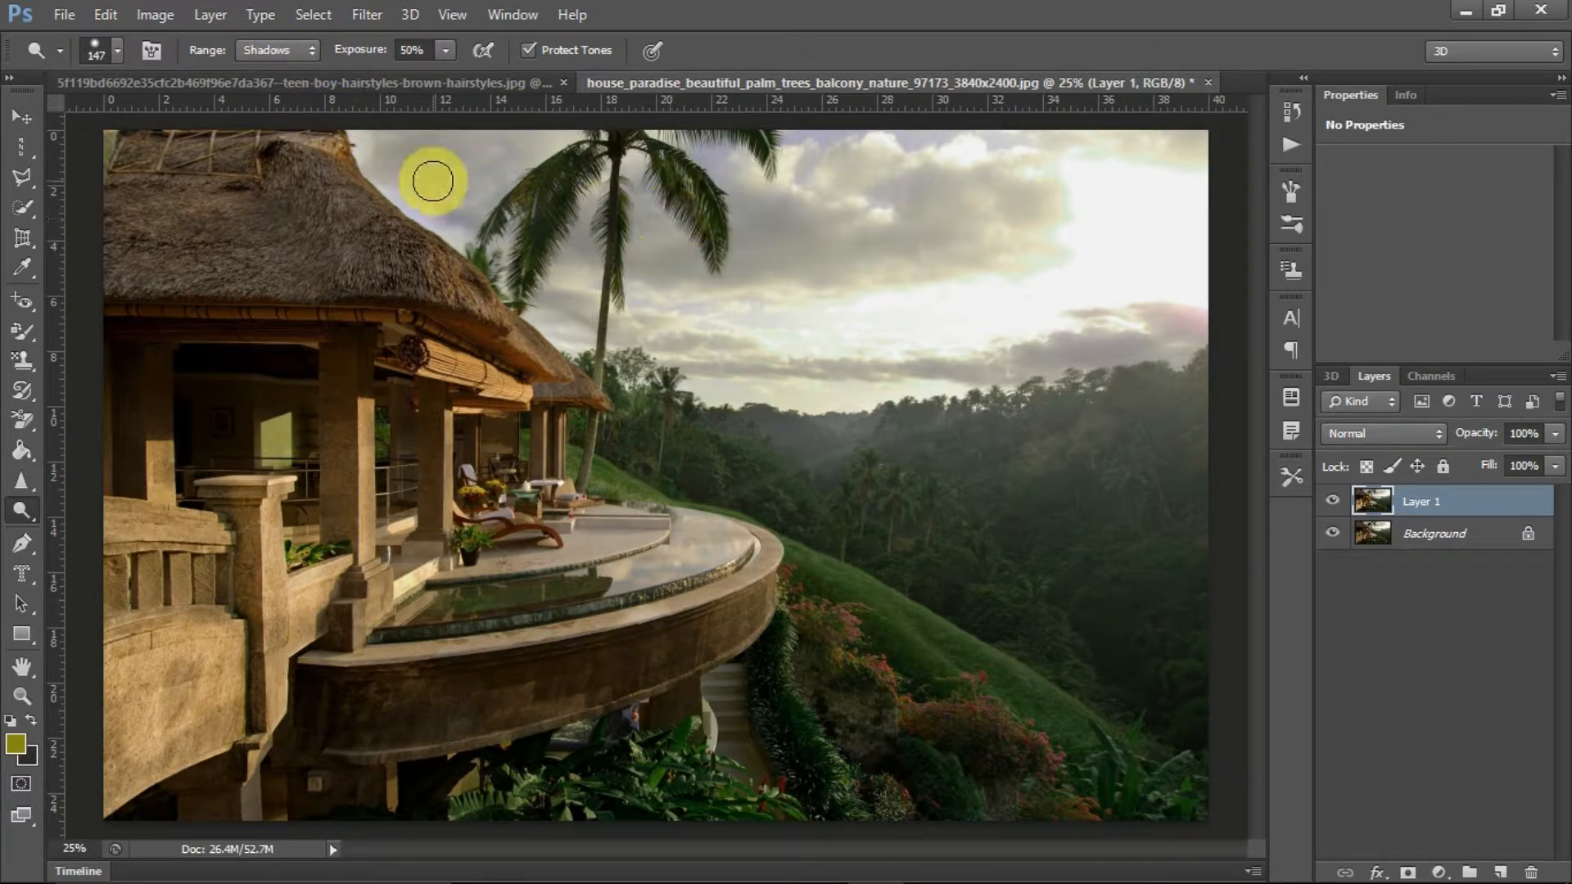
Step: Set the Dodge range to Highlights and brighten the terrace floor and the sky beside the palm tree
left_click(294, 50)
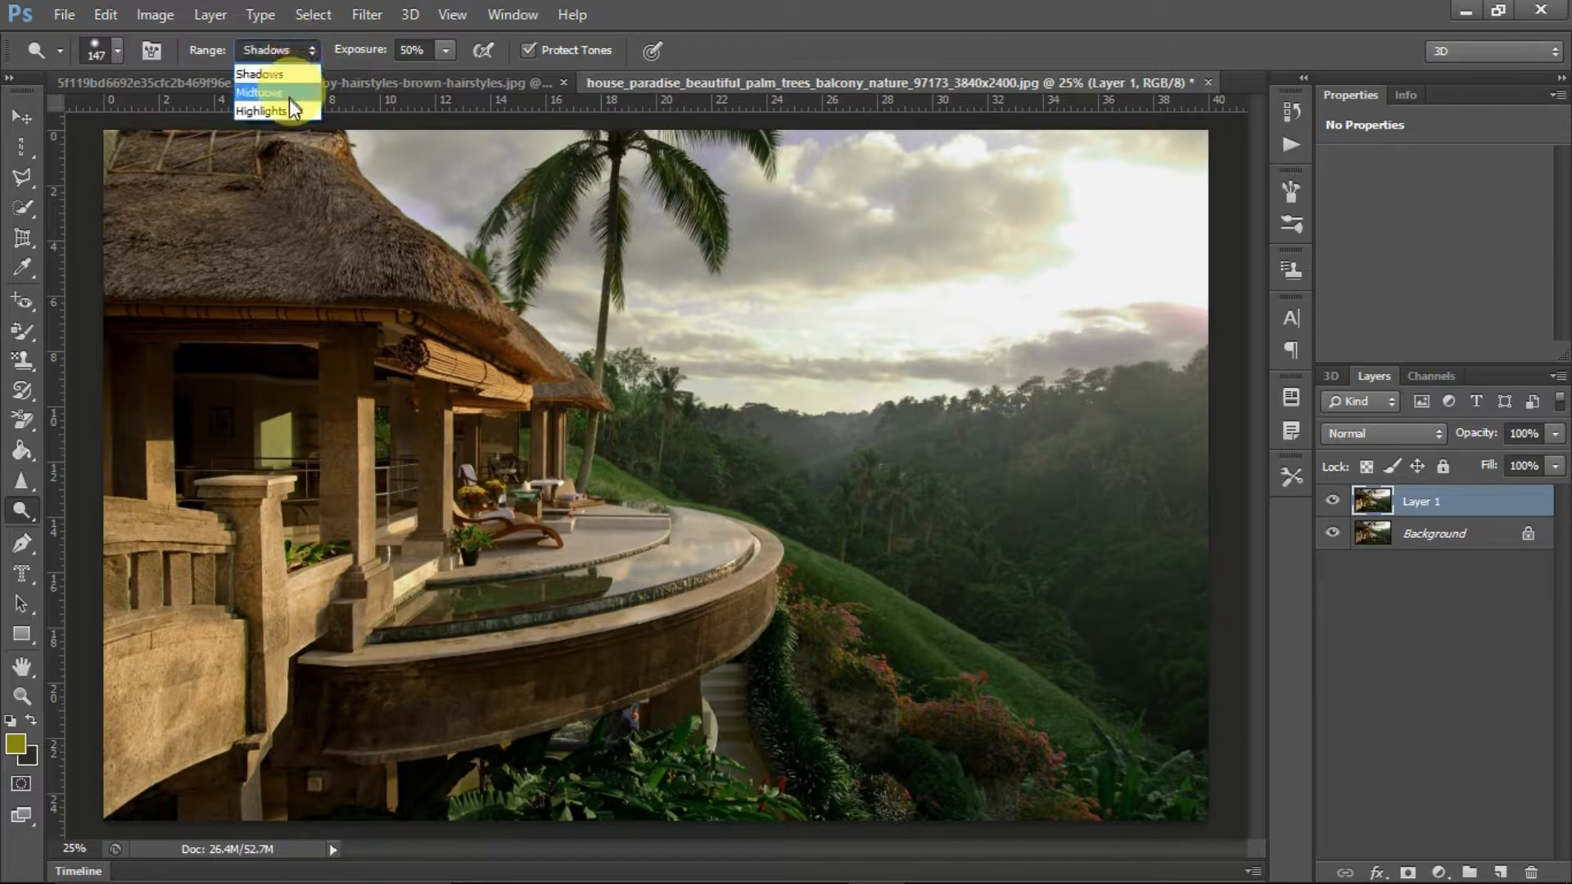
left_click(288, 108)
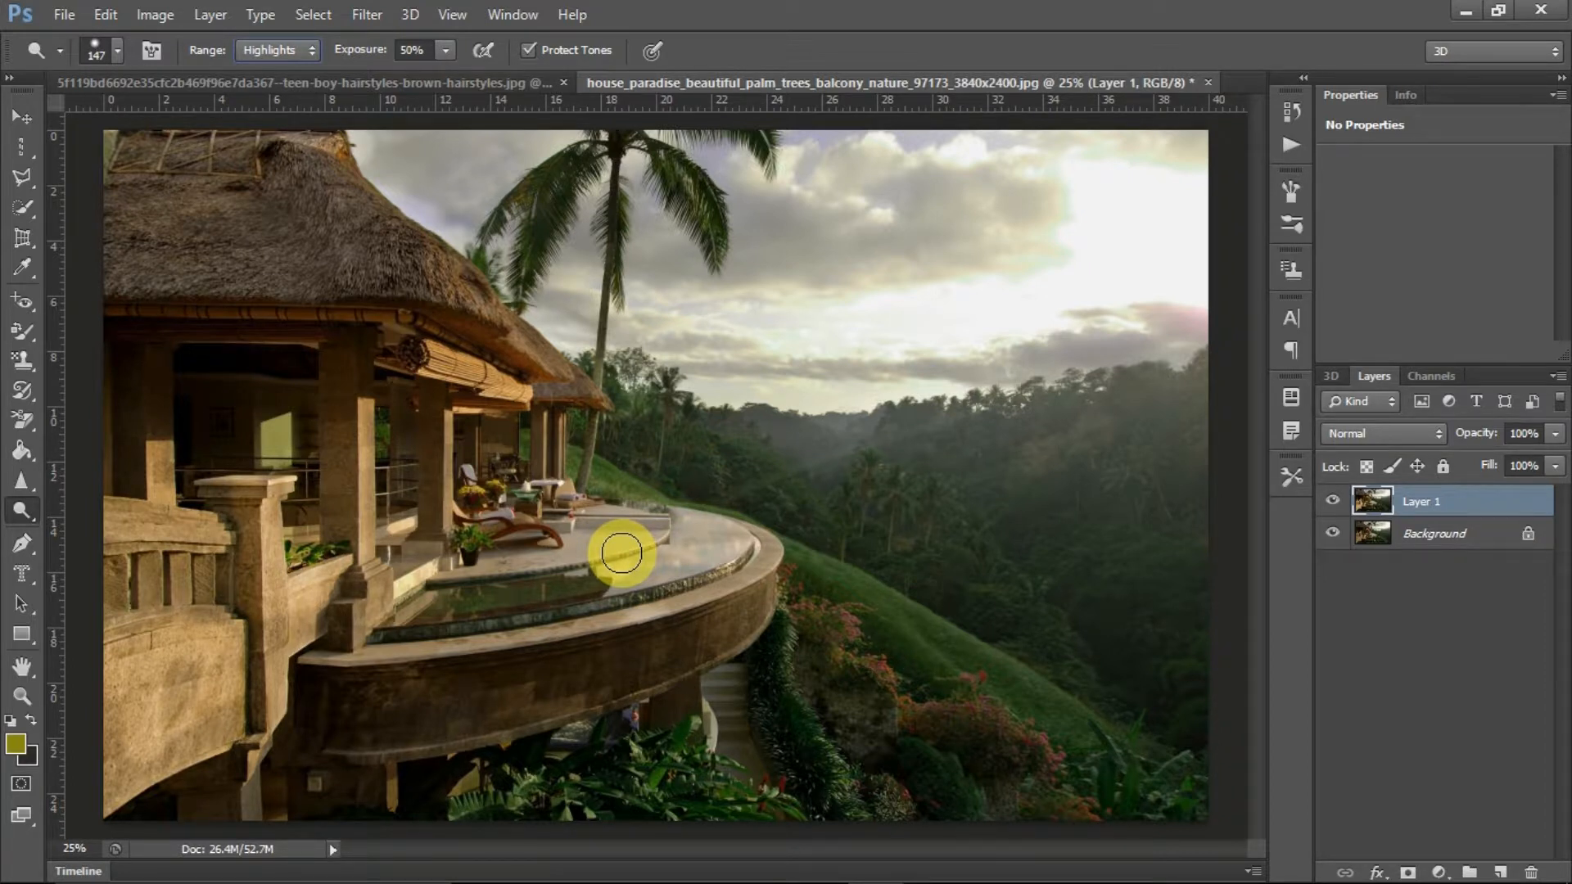
left_click_drag(594, 552, 633, 526)
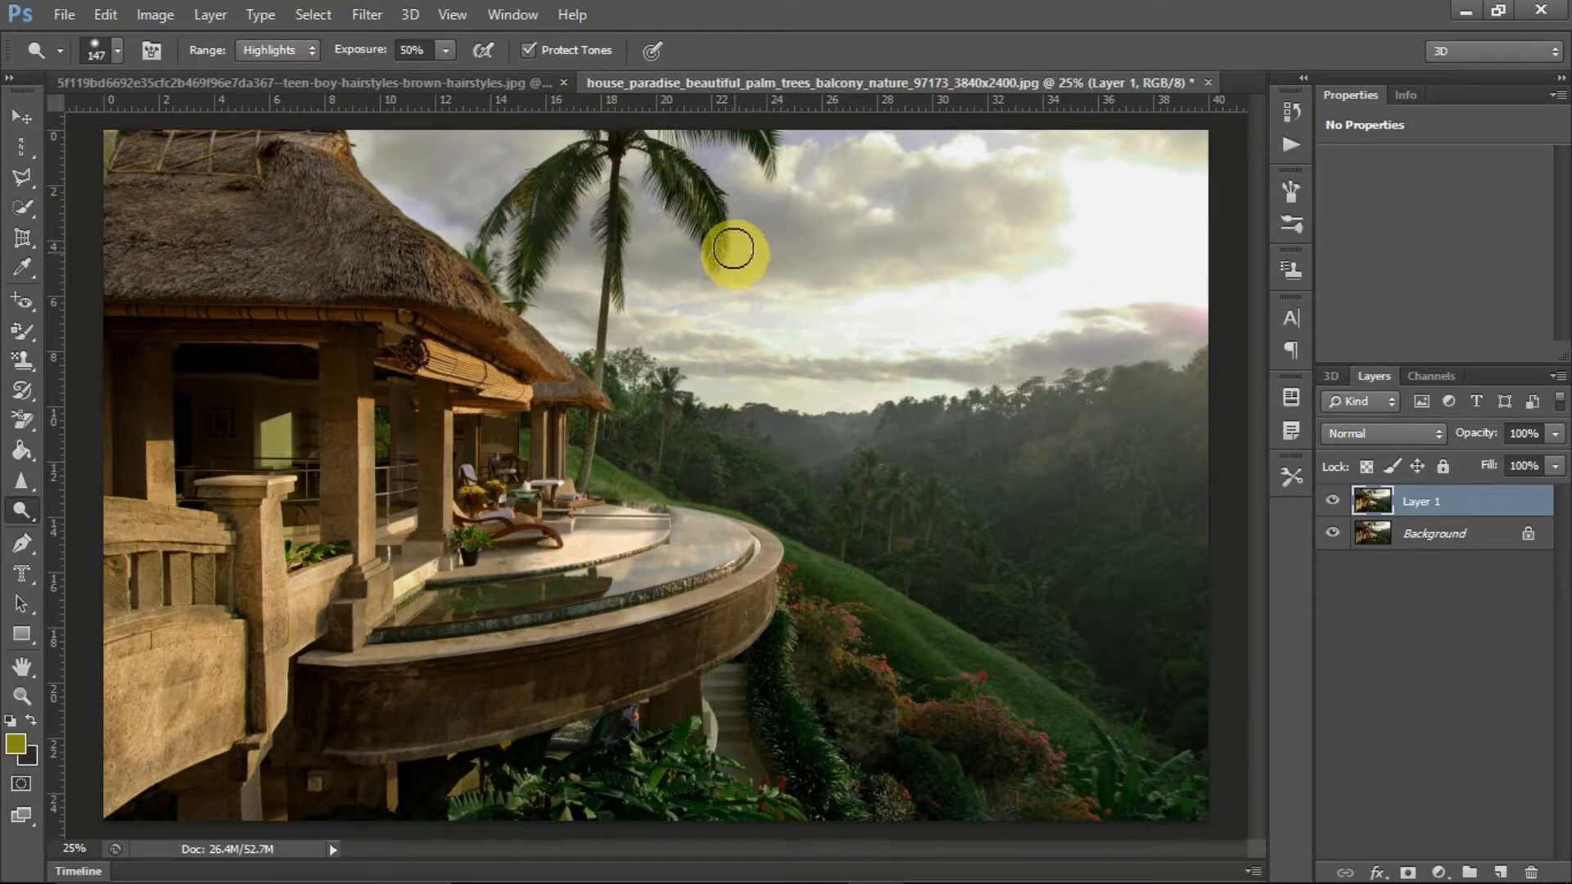
mouse_move(721, 221)
left_mouse_down()
mouse_move(724, 254)
mouse_move(674, 164)
mouse_move(715, 237)
left_mouse_up()
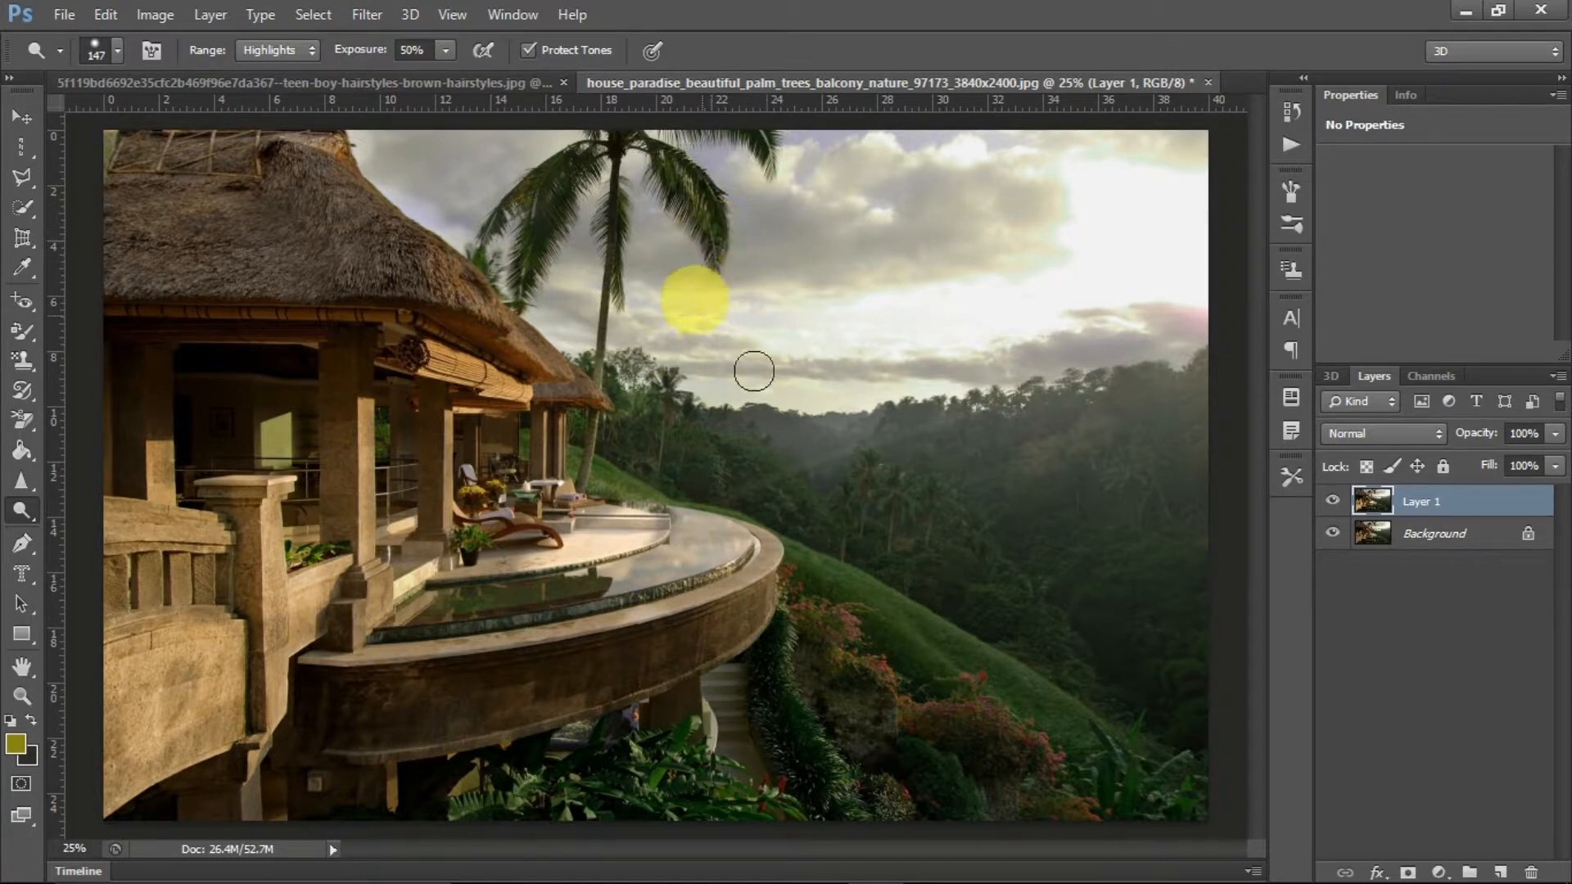
left_click(766, 434)
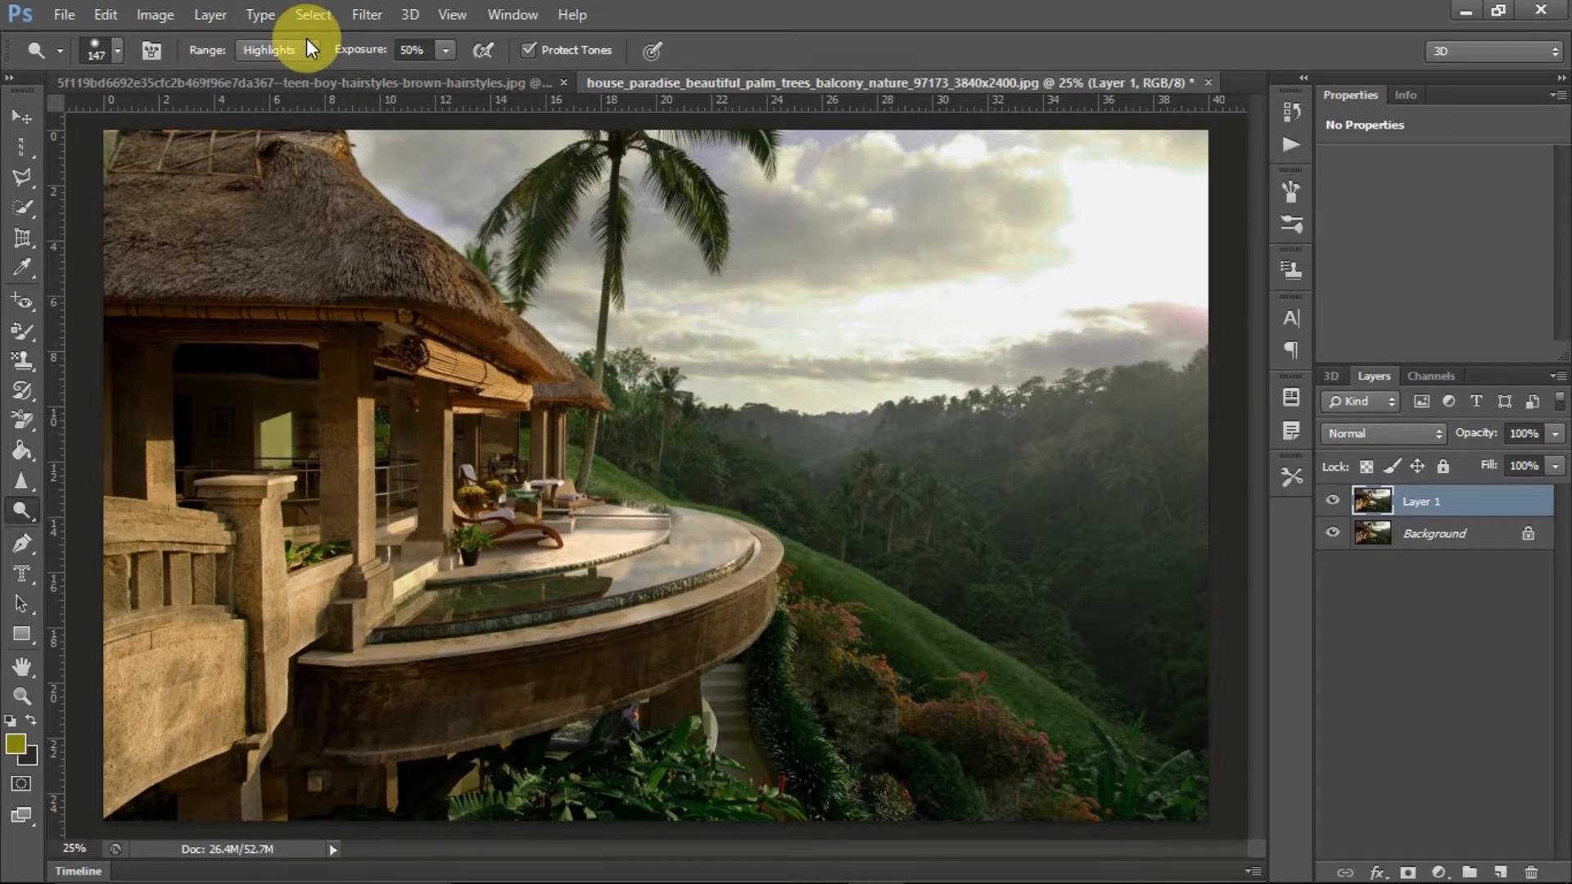
Step: Return the Dodge range to Midtones and lighten the forested valley, the sky by the palm and the terrace
left_click(278, 50)
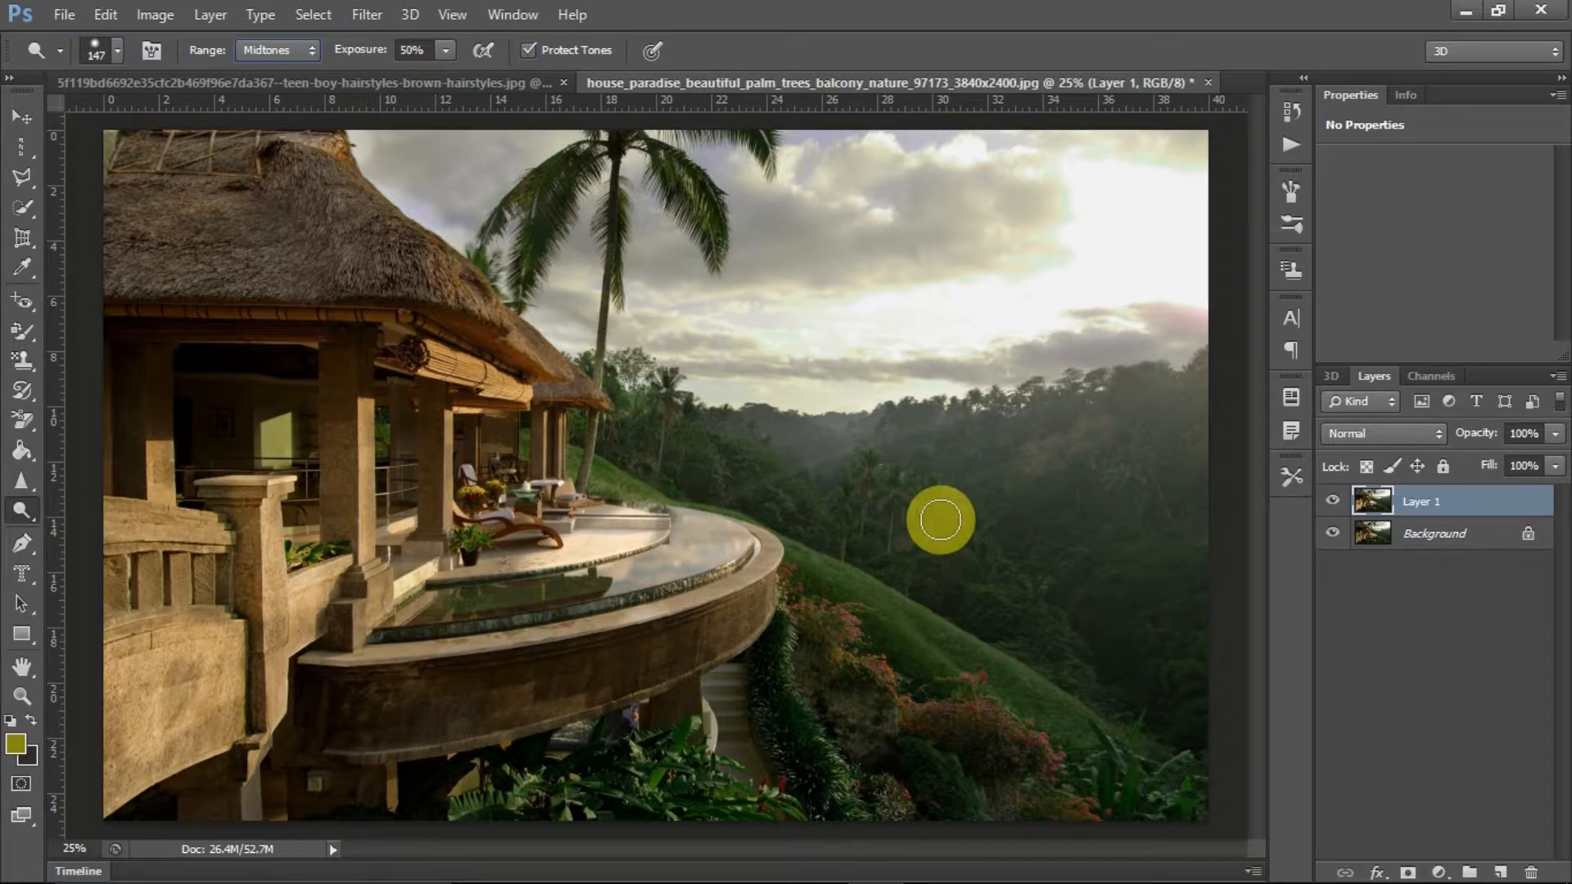
mouse_move(1014, 470)
left_mouse_down()
mouse_move(844, 476)
mouse_move(707, 433)
mouse_move(764, 403)
mouse_move(552, 444)
mouse_move(603, 484)
mouse_move(503, 564)
mouse_move(509, 550)
mouse_move(398, 575)
mouse_move(563, 488)
mouse_move(496, 657)
mouse_move(605, 633)
mouse_move(436, 651)
mouse_move(741, 508)
mouse_move(574, 225)
mouse_move(537, 261)
mouse_move(542, 180)
mouse_move(692, 236)
mouse_move(676, 172)
mouse_move(768, 263)
mouse_move(690, 139)
mouse_move(811, 126)
mouse_move(753, 146)
mouse_move(878, 528)
mouse_move(817, 399)
mouse_move(858, 473)
mouse_move(810, 512)
mouse_move(800, 760)
mouse_move(774, 714)
left_mouse_up()
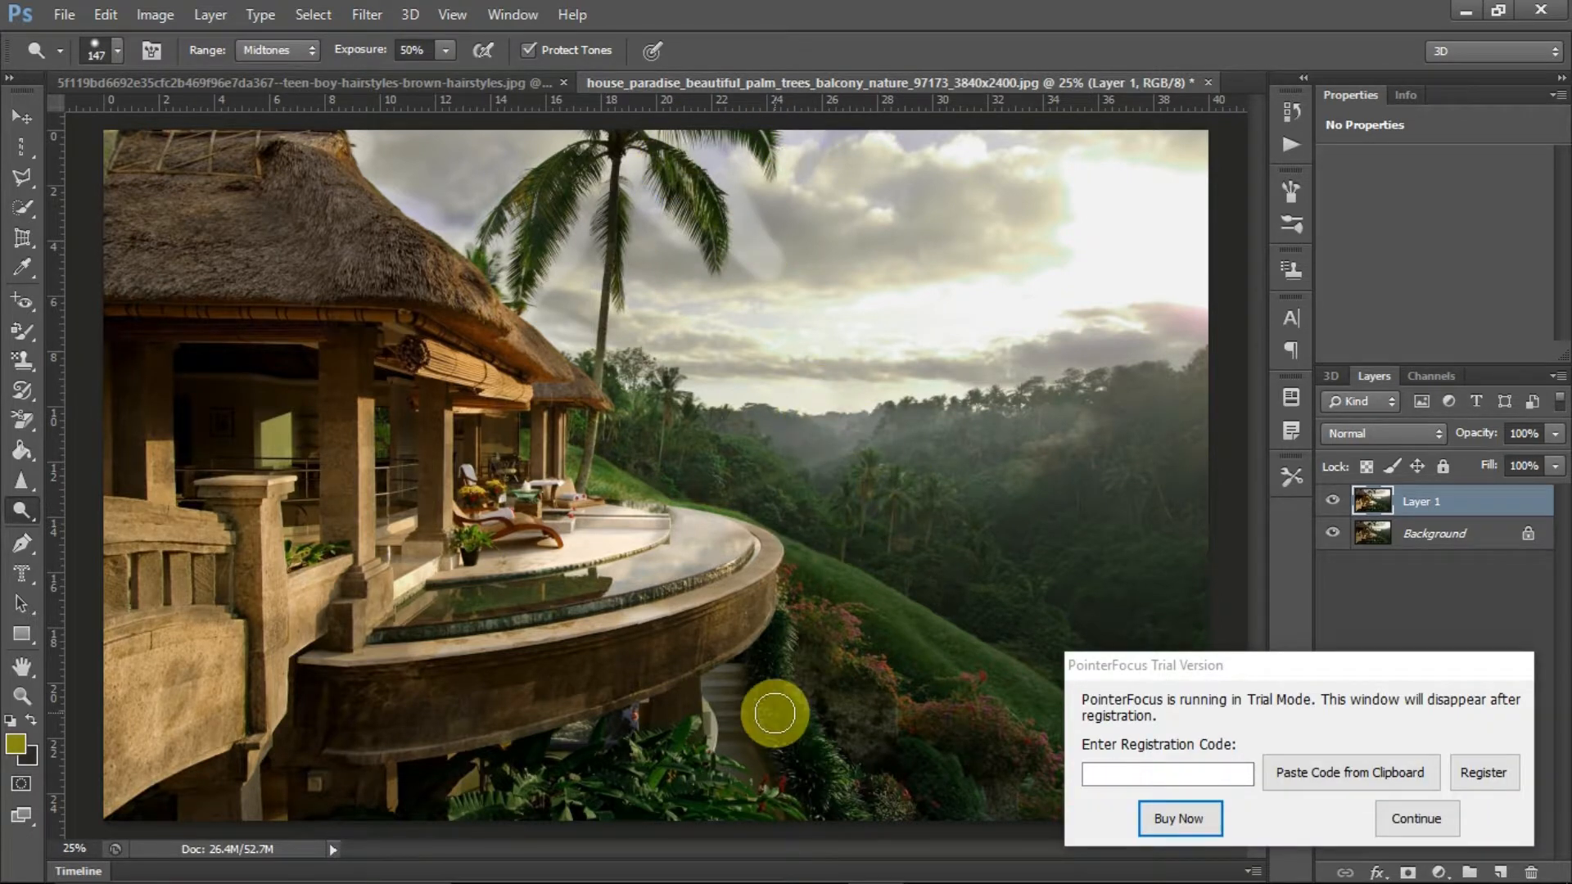
Step: Close the PointerFocus trial window that covers the image
key("super")
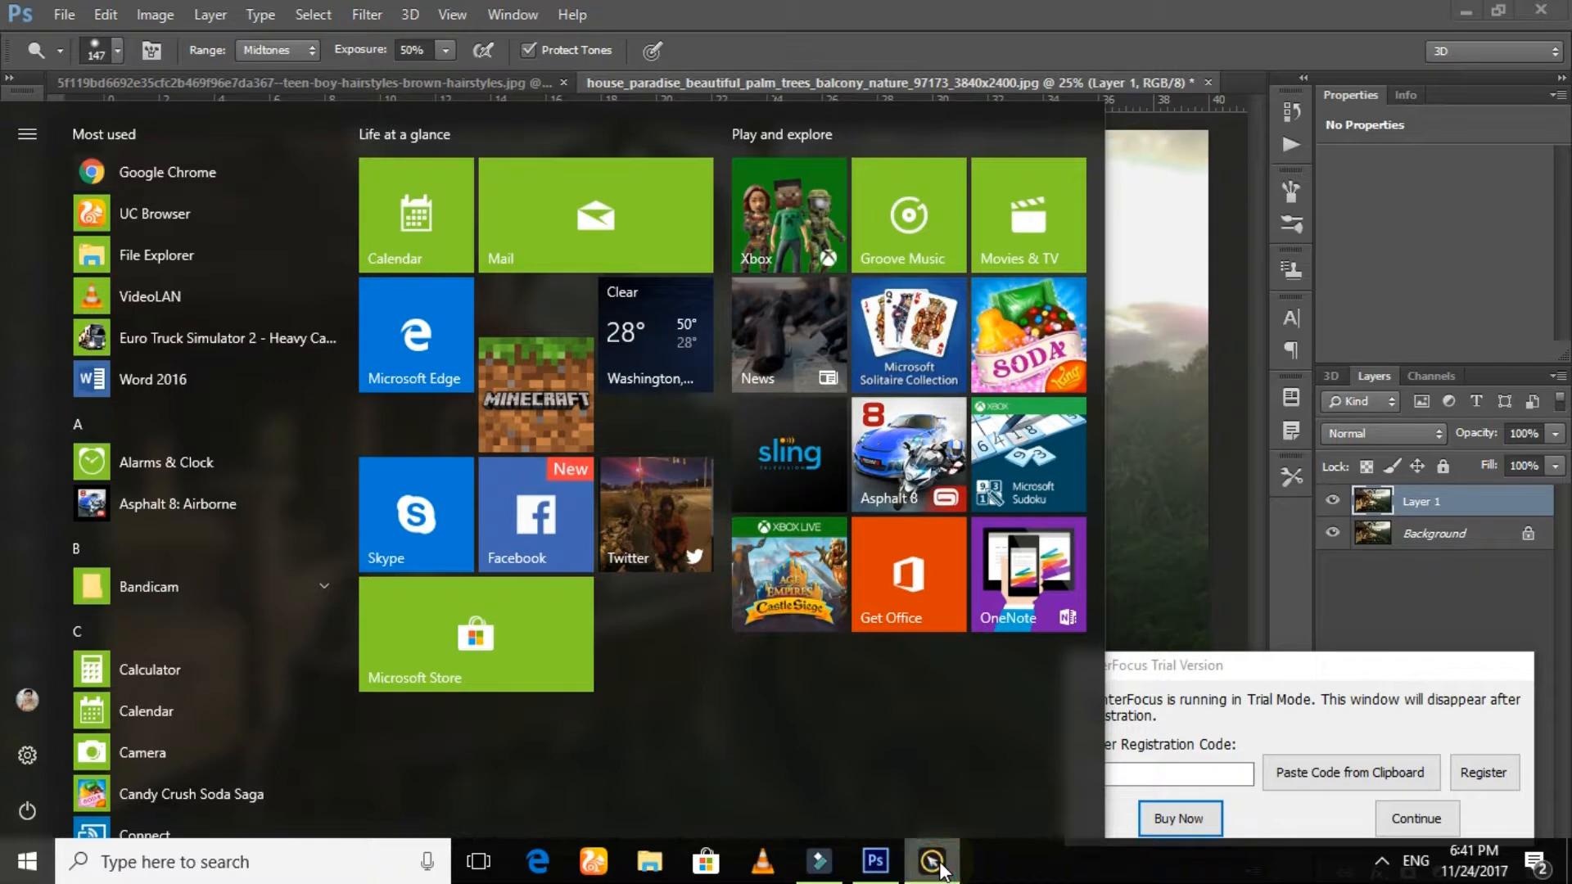
right_click(940, 866)
left_click(938, 815)
Step: Set the Dodge tool's exposure to 53%
left_click_drag(445, 50, 468, 77)
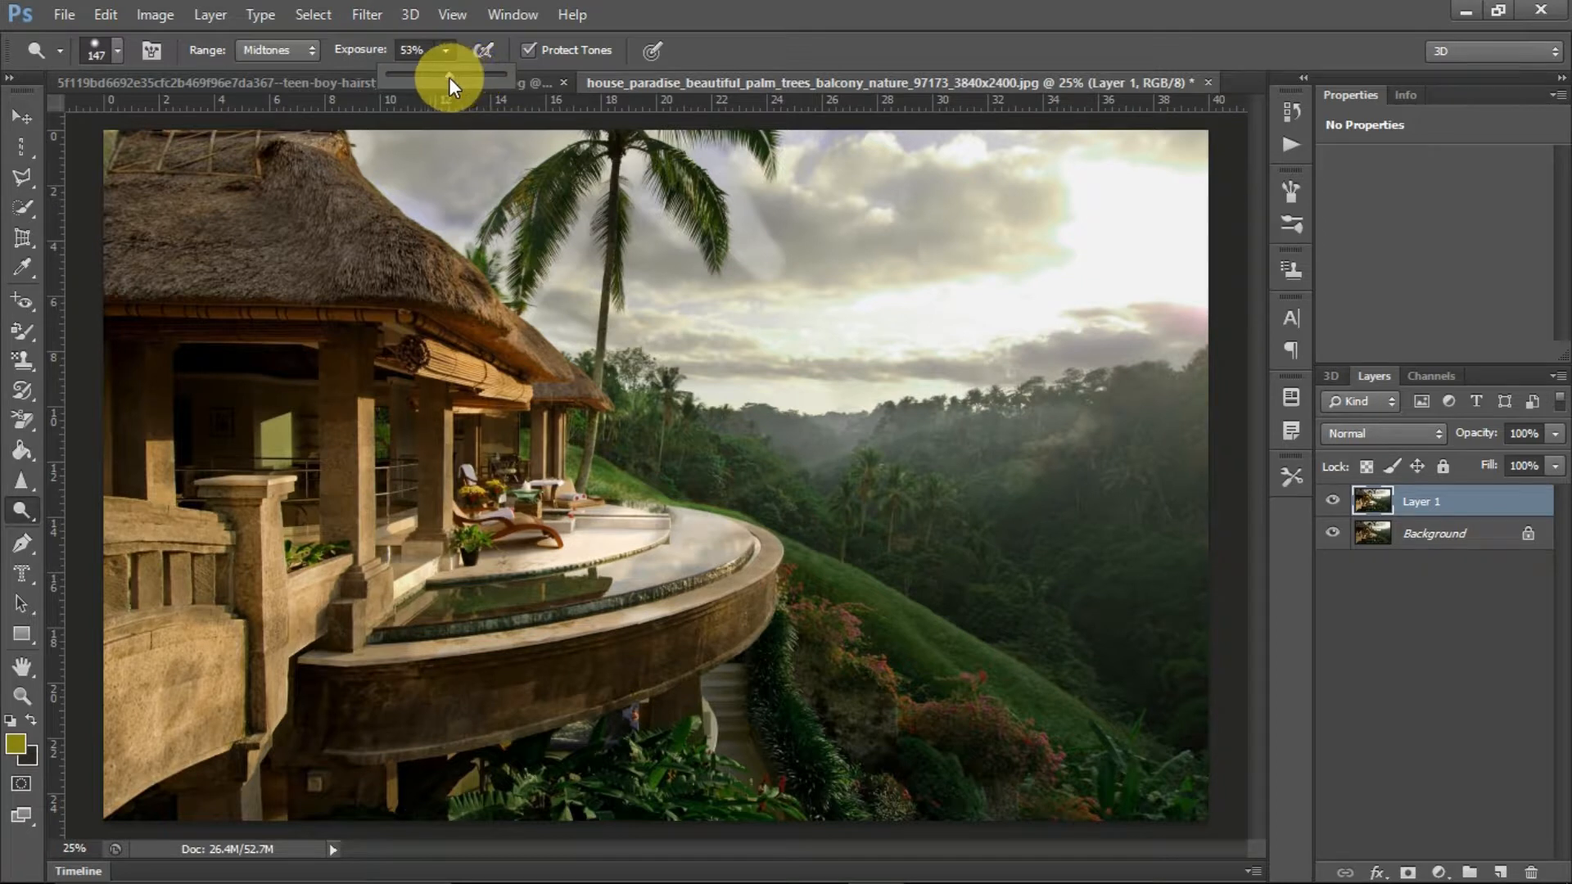
left_click(692, 8)
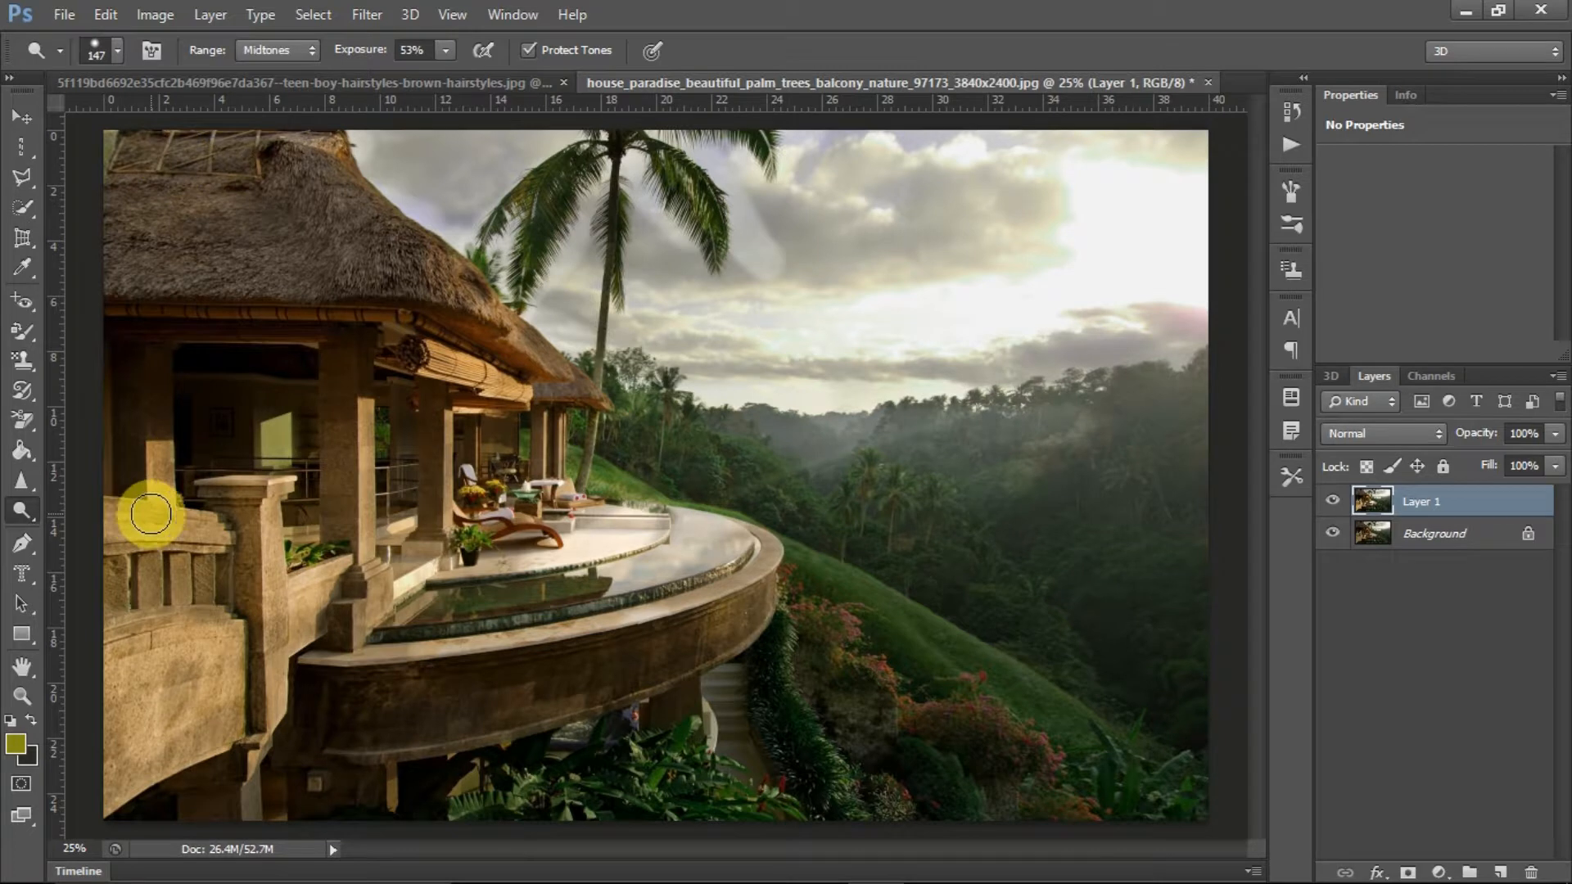
Step: Activate the Burn tool and set its brush to 172 px with 45% hardness
right_click(28, 518)
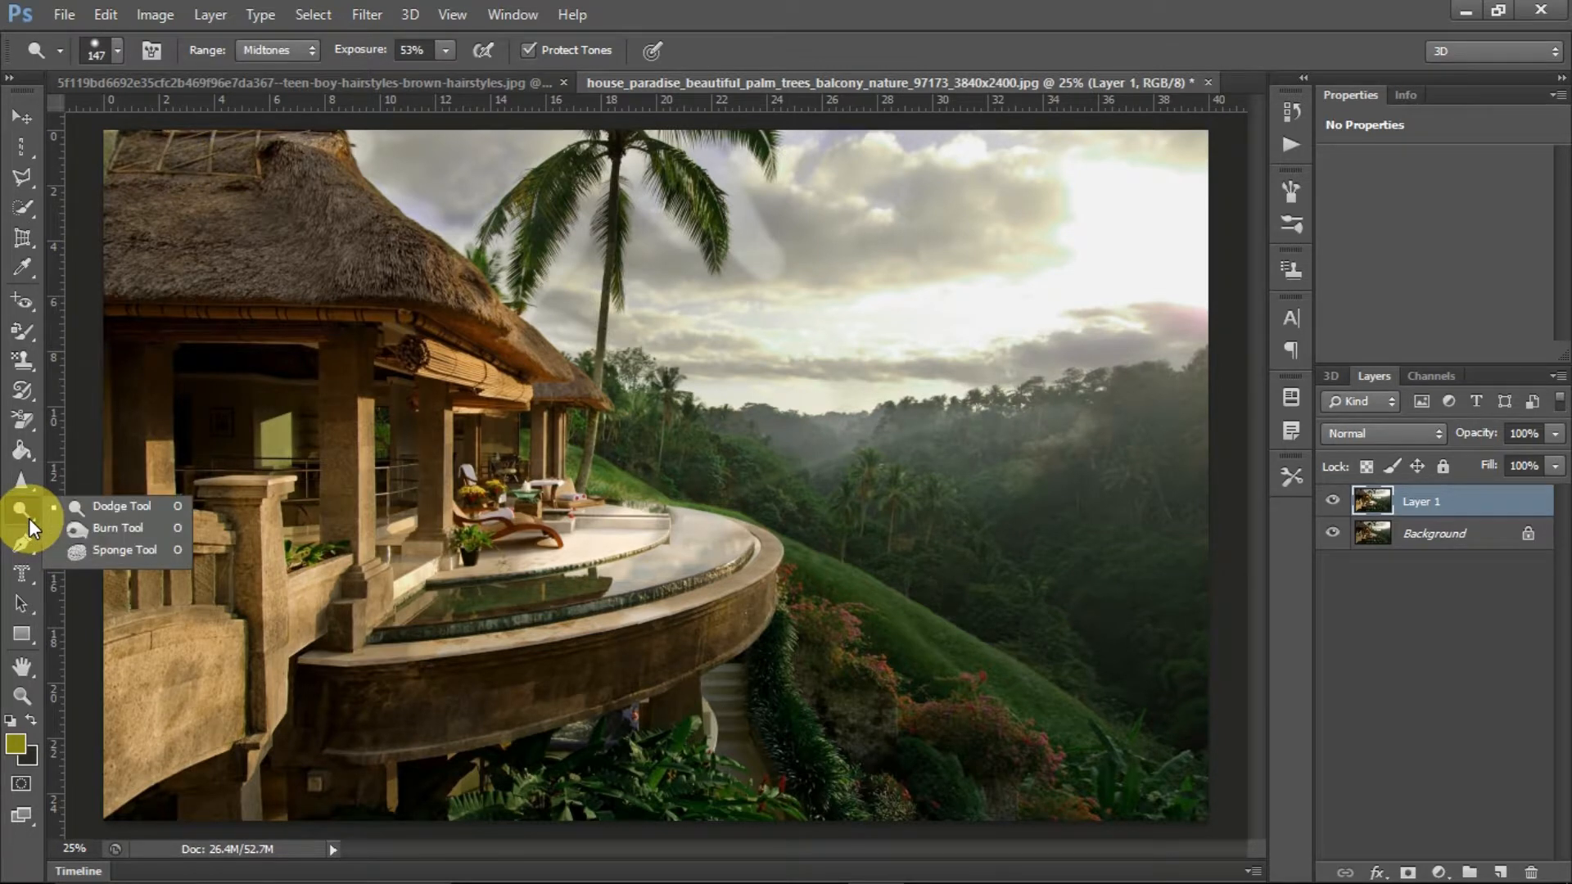
left_click(99, 529)
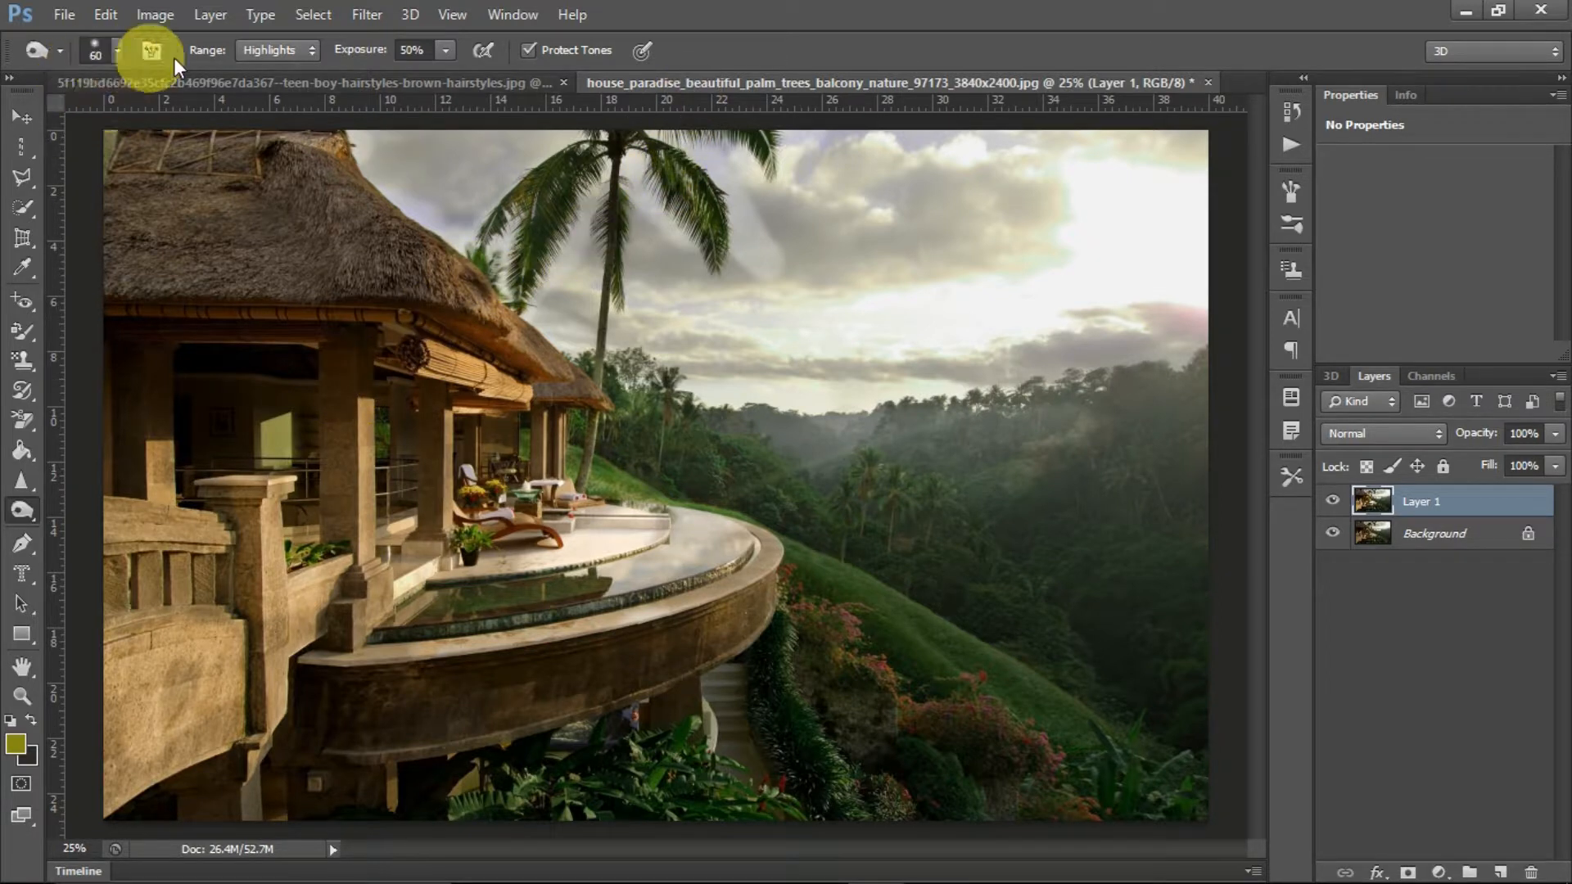
left_click(115, 54)
left_click_drag(181, 126, 193, 124)
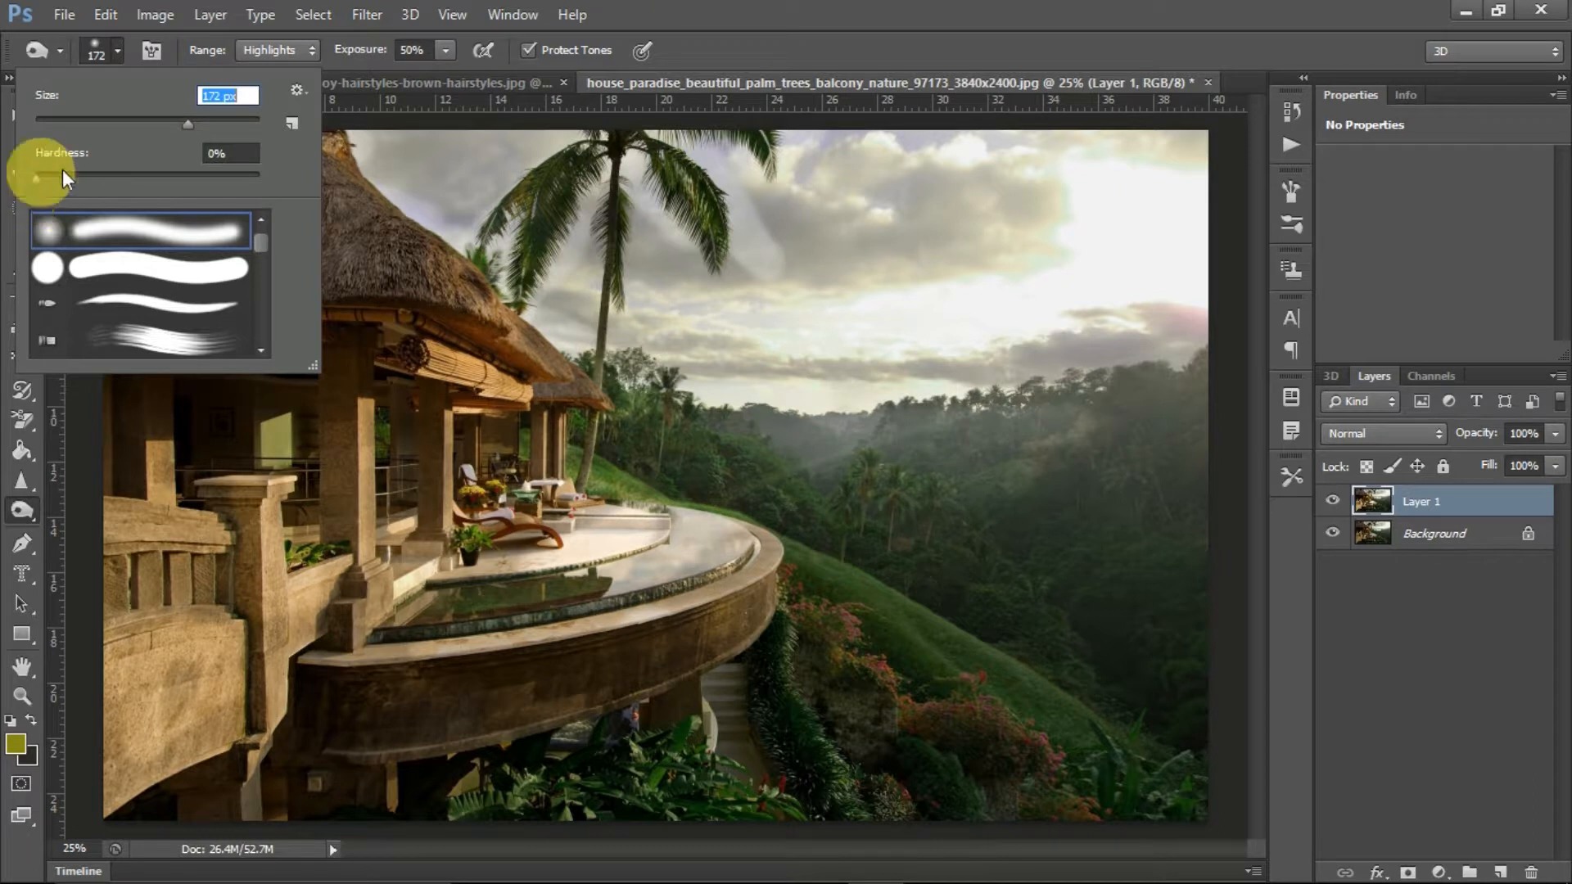
left_click_drag(62, 169, 124, 173)
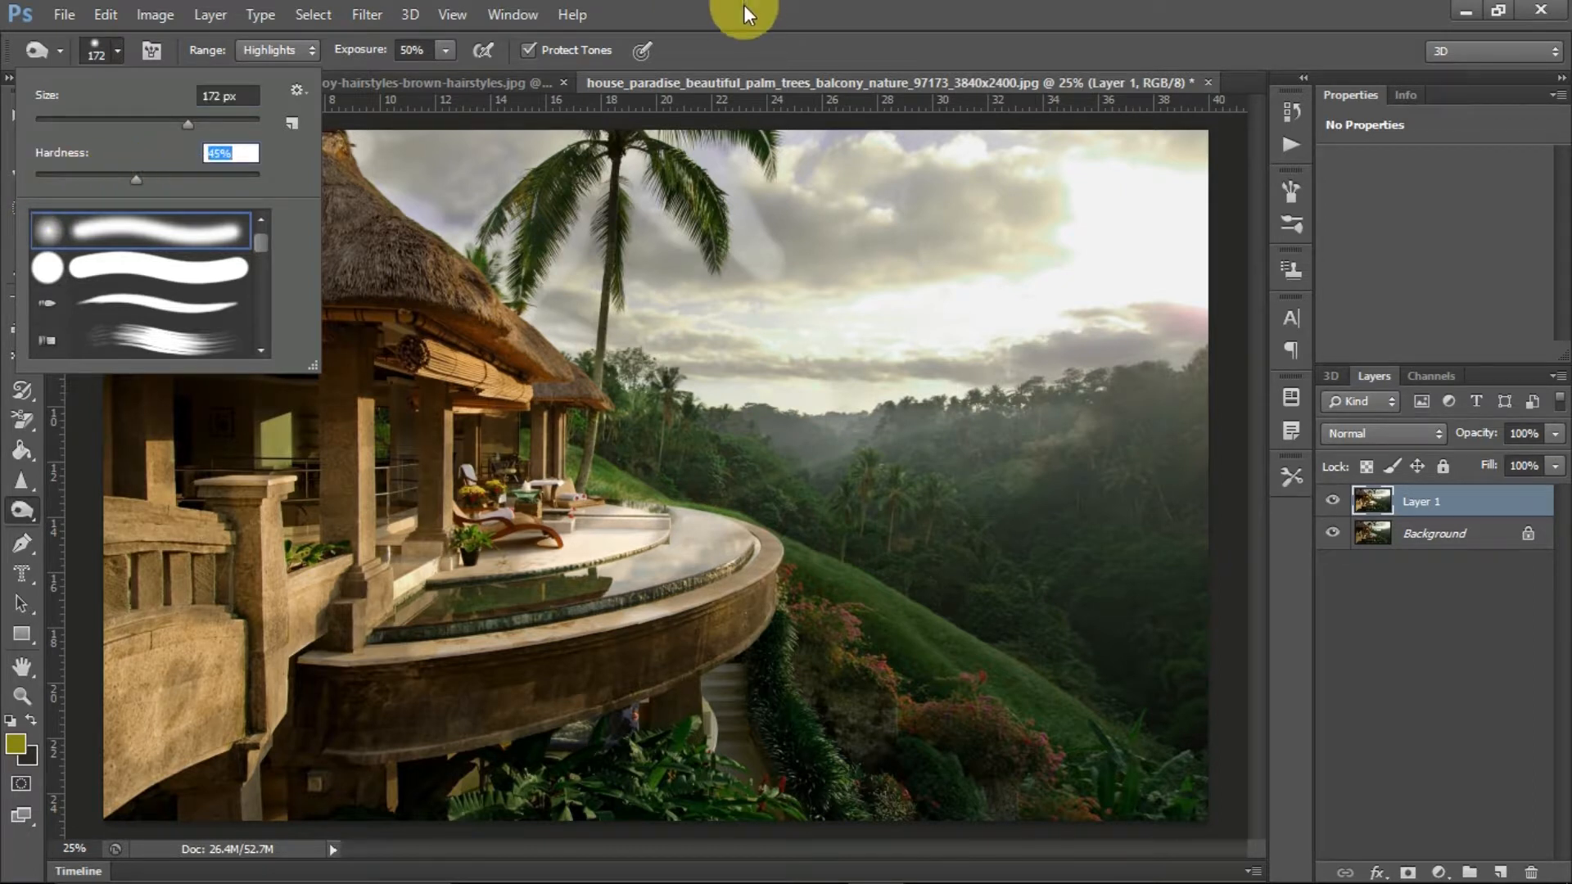
key("Return")
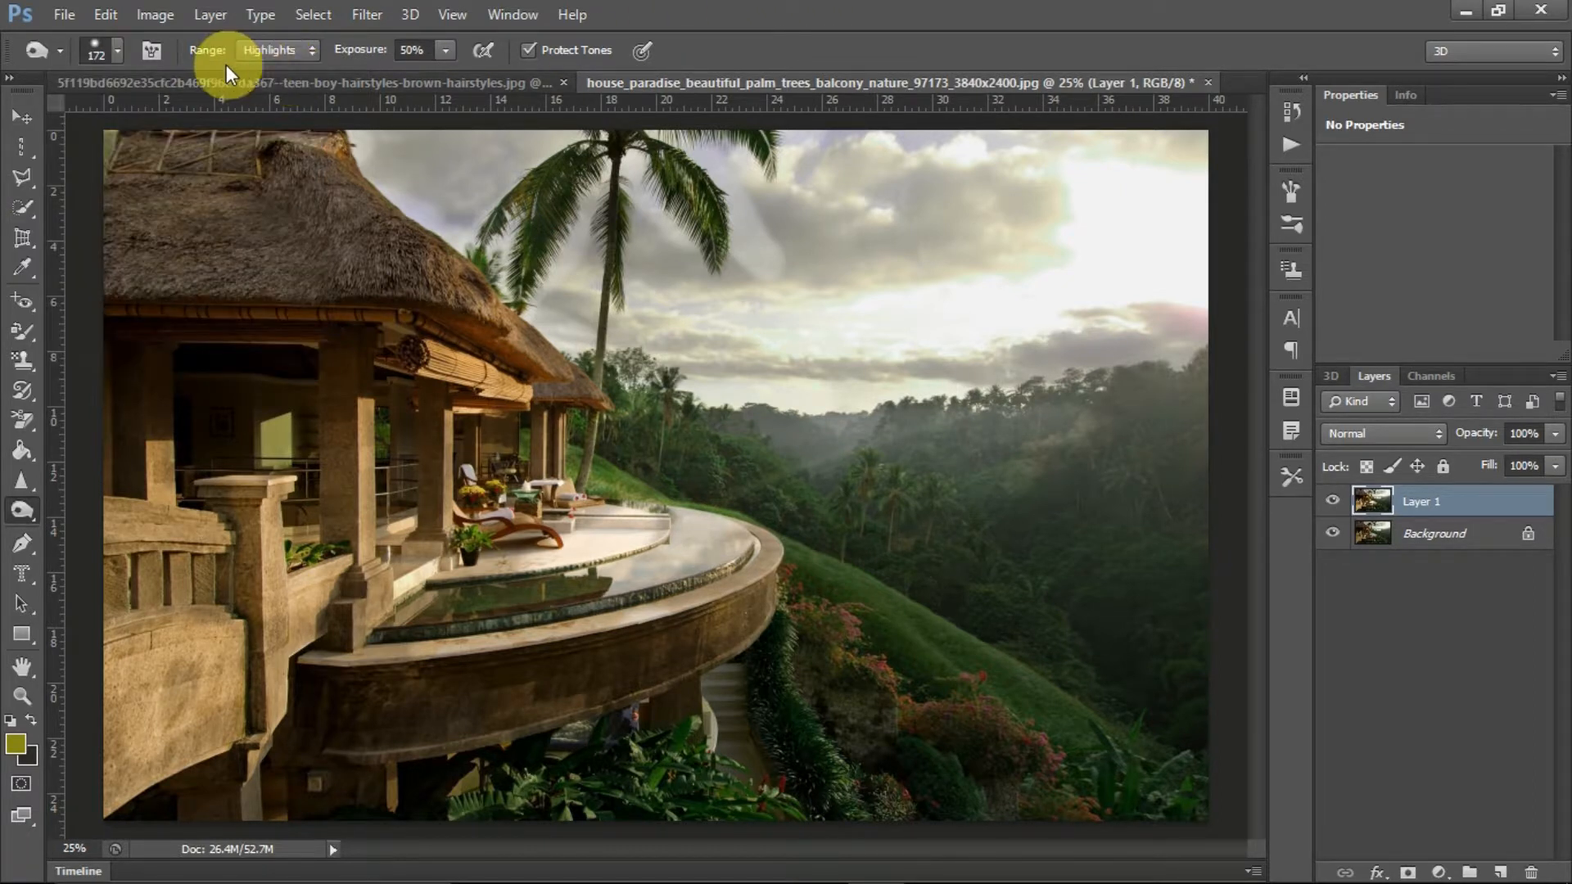
Step: Switch to the teen boy portrait, try darkening the hair with the Burn tool, and undo the stroke
left_click(385, 86)
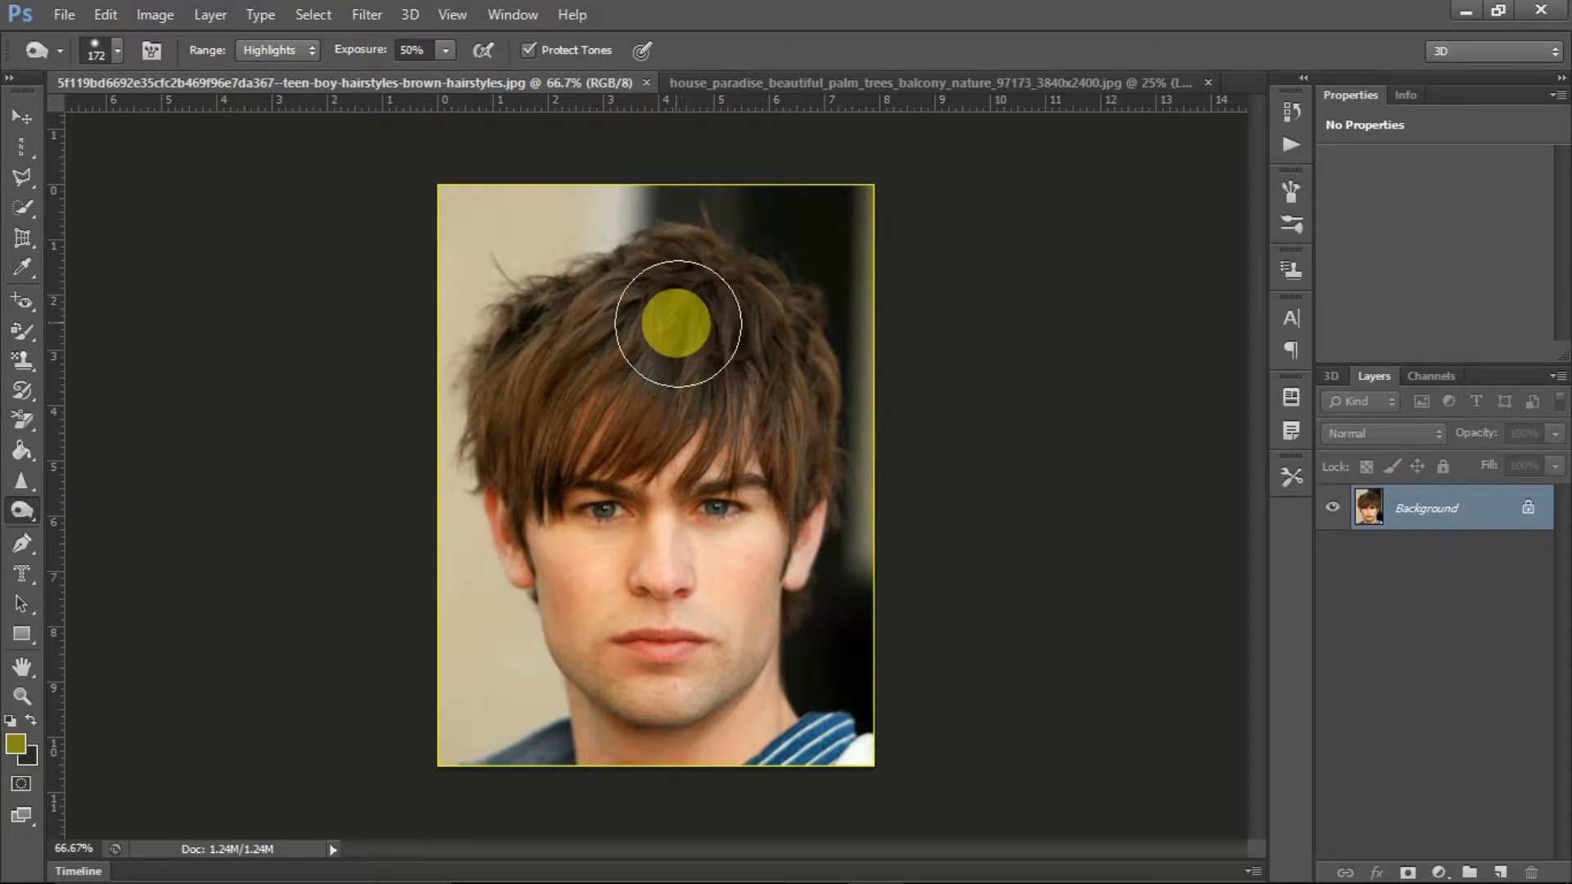
mouse_move(631, 319)
left_mouse_down()
mouse_move(543, 391)
mouse_move(609, 305)
mouse_move(585, 326)
mouse_move(498, 463)
mouse_move(528, 393)
left_mouse_up()
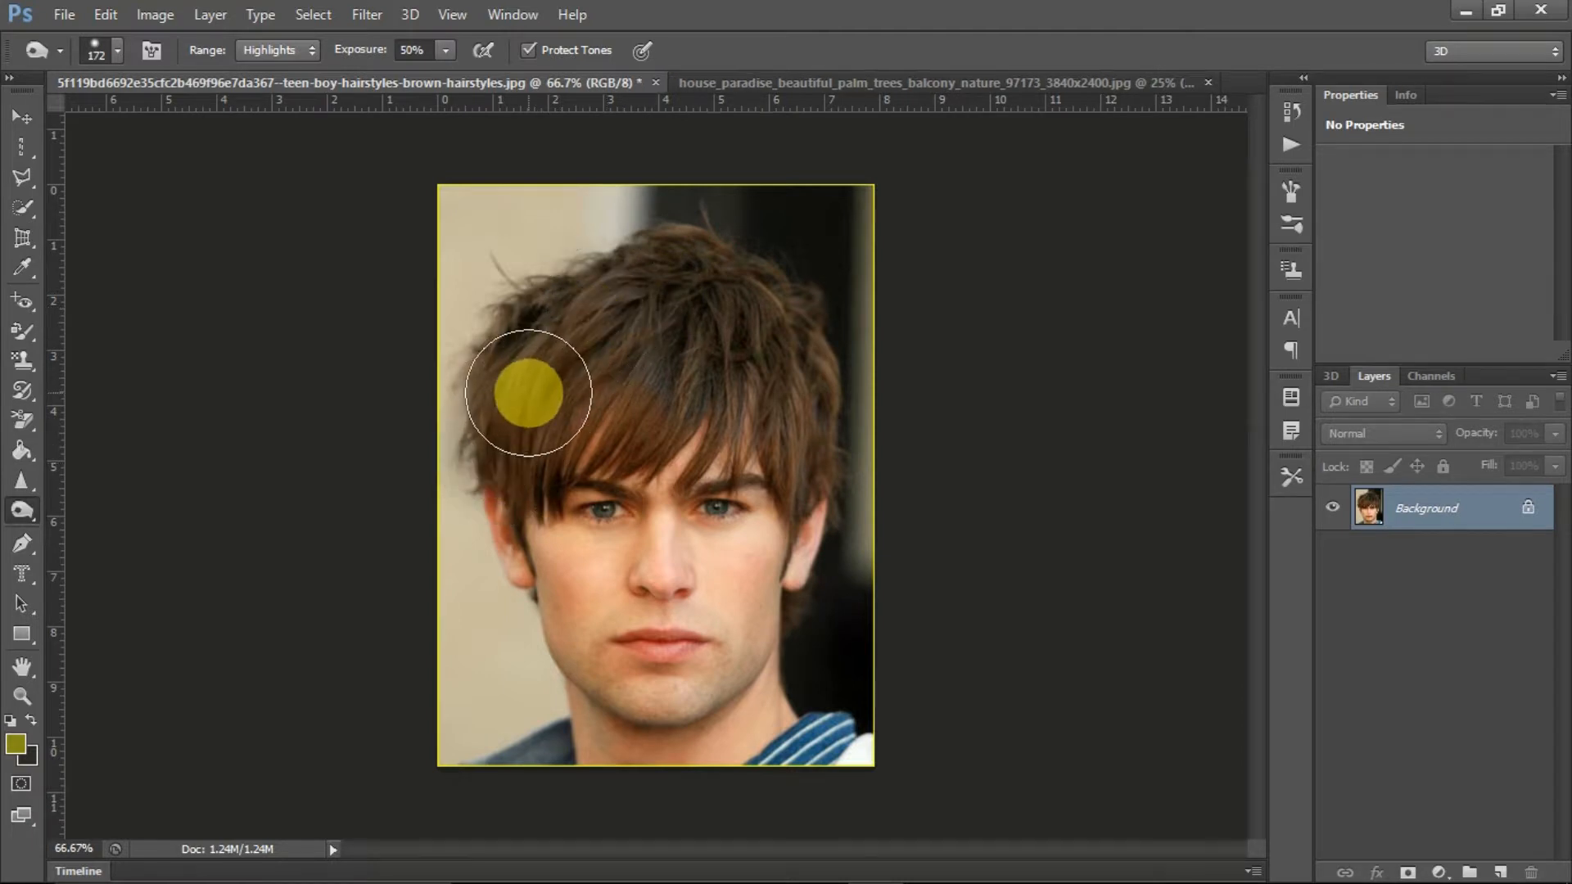
key("ctrl+z")
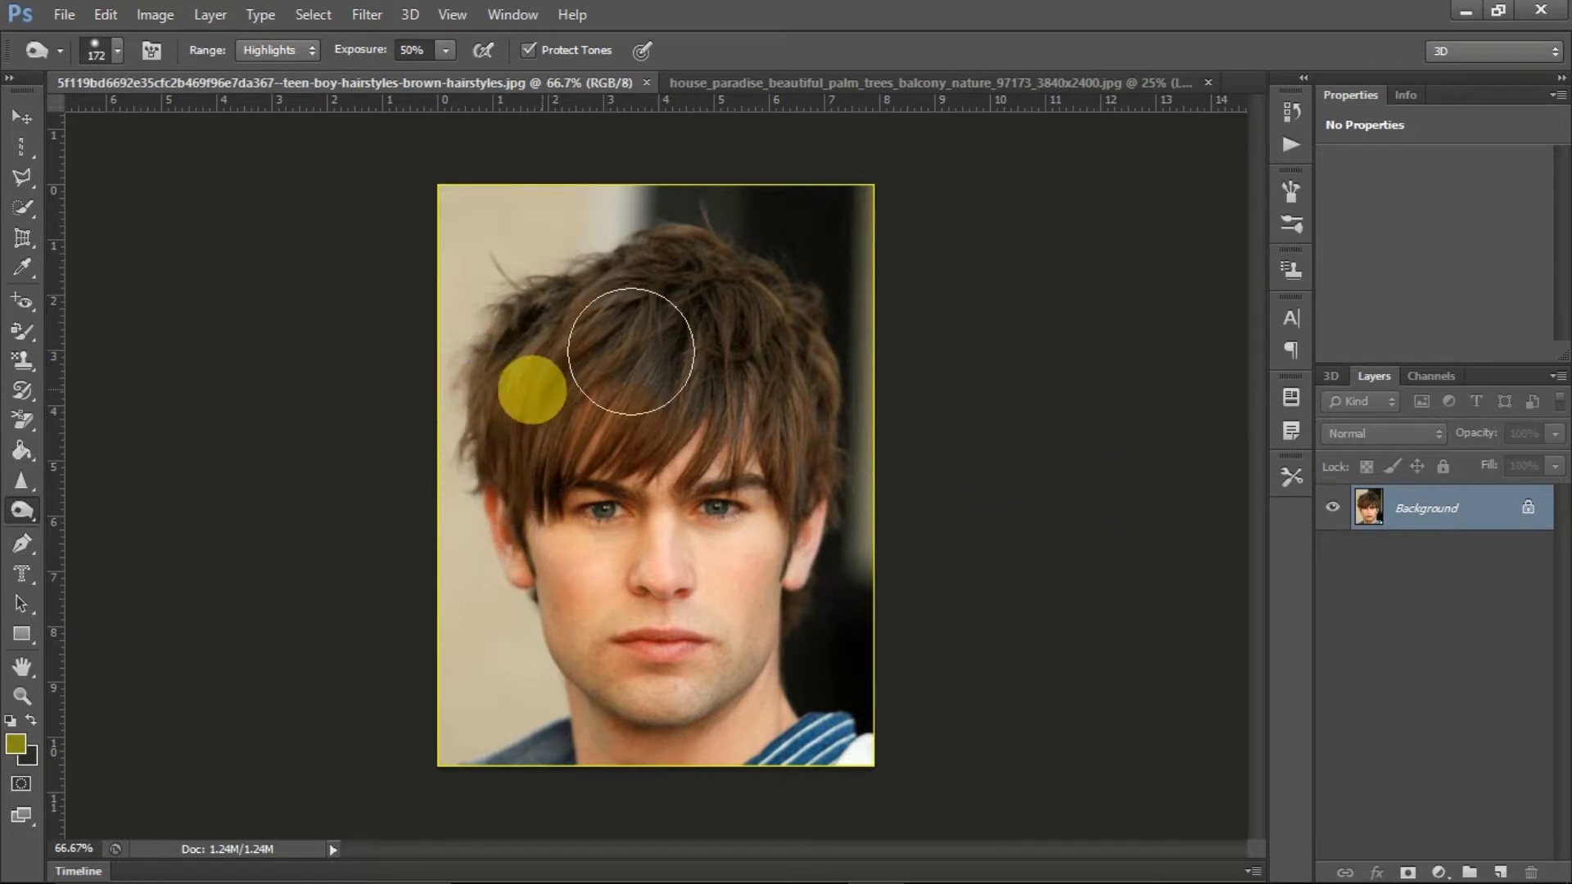
Step: Open the photo of the girl holding a kitten from the Photoshop related photos folder
left_click(82, 11)
left_click(102, 58)
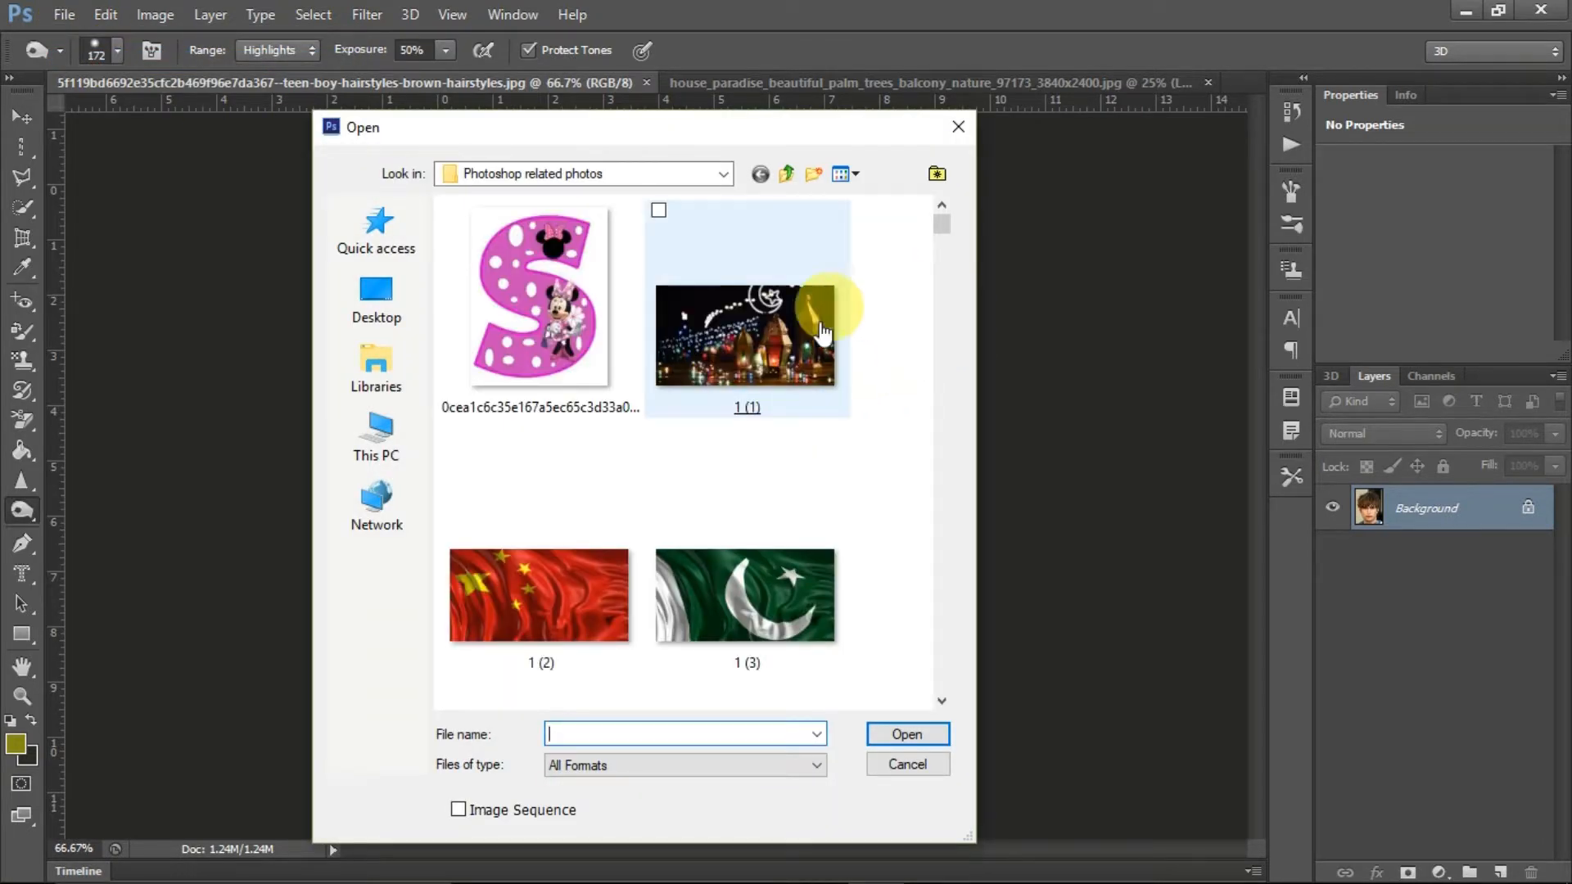
scroll(827, 320, "down", 10)
scroll(819, 336, "down", 5)
scroll(819, 334, "up", 2)
scroll(819, 334, "down", 6)
scroll(817, 329, "down", 8)
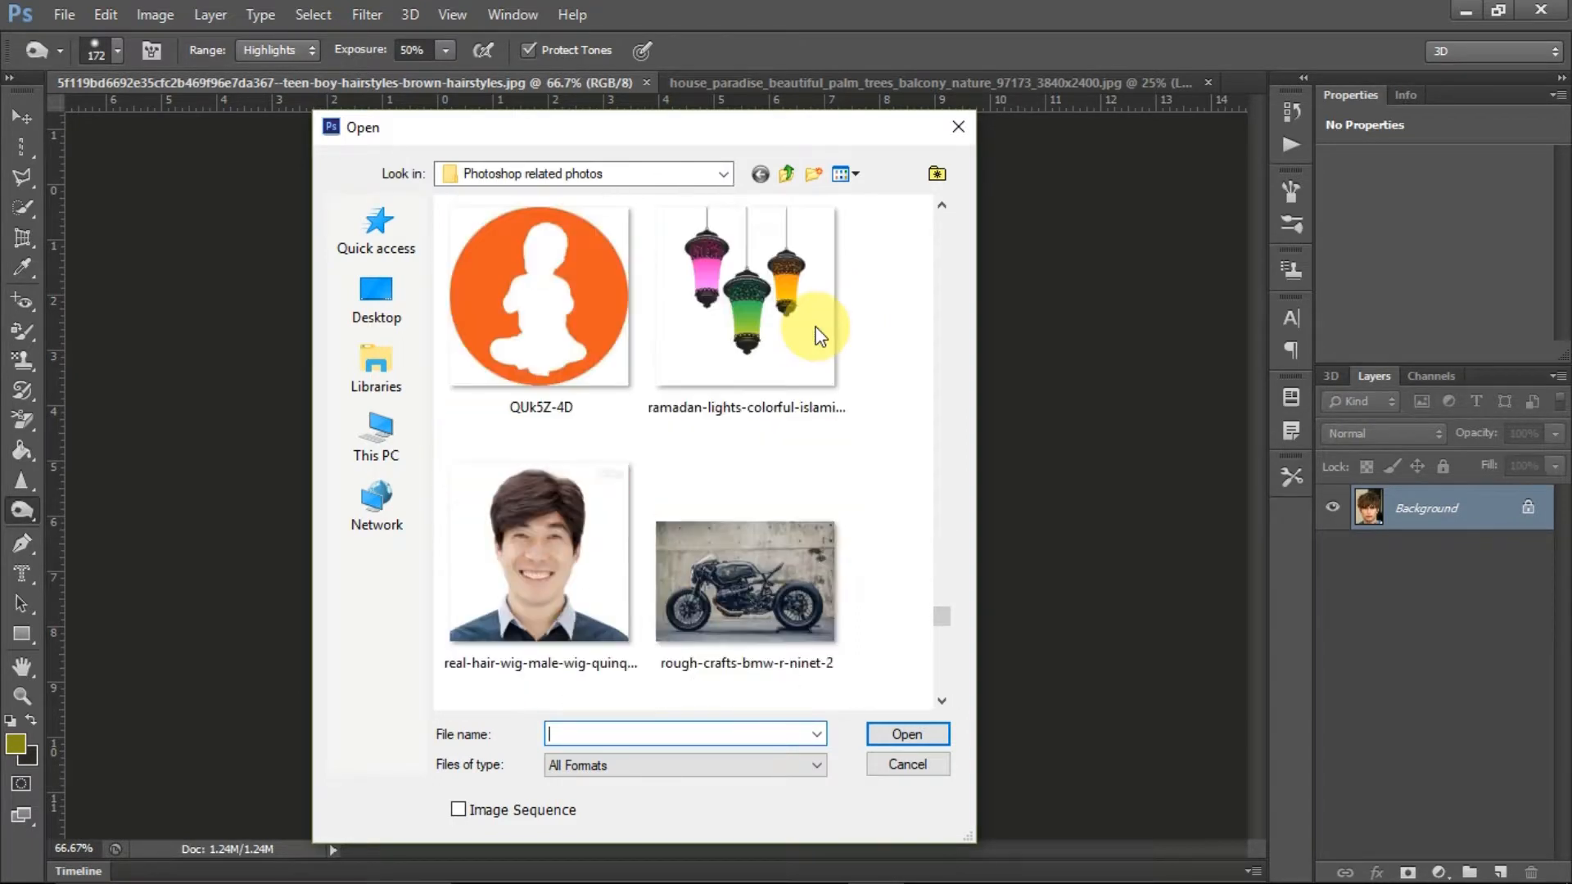
scroll(818, 336, "up", 3)
double_click(741, 459)
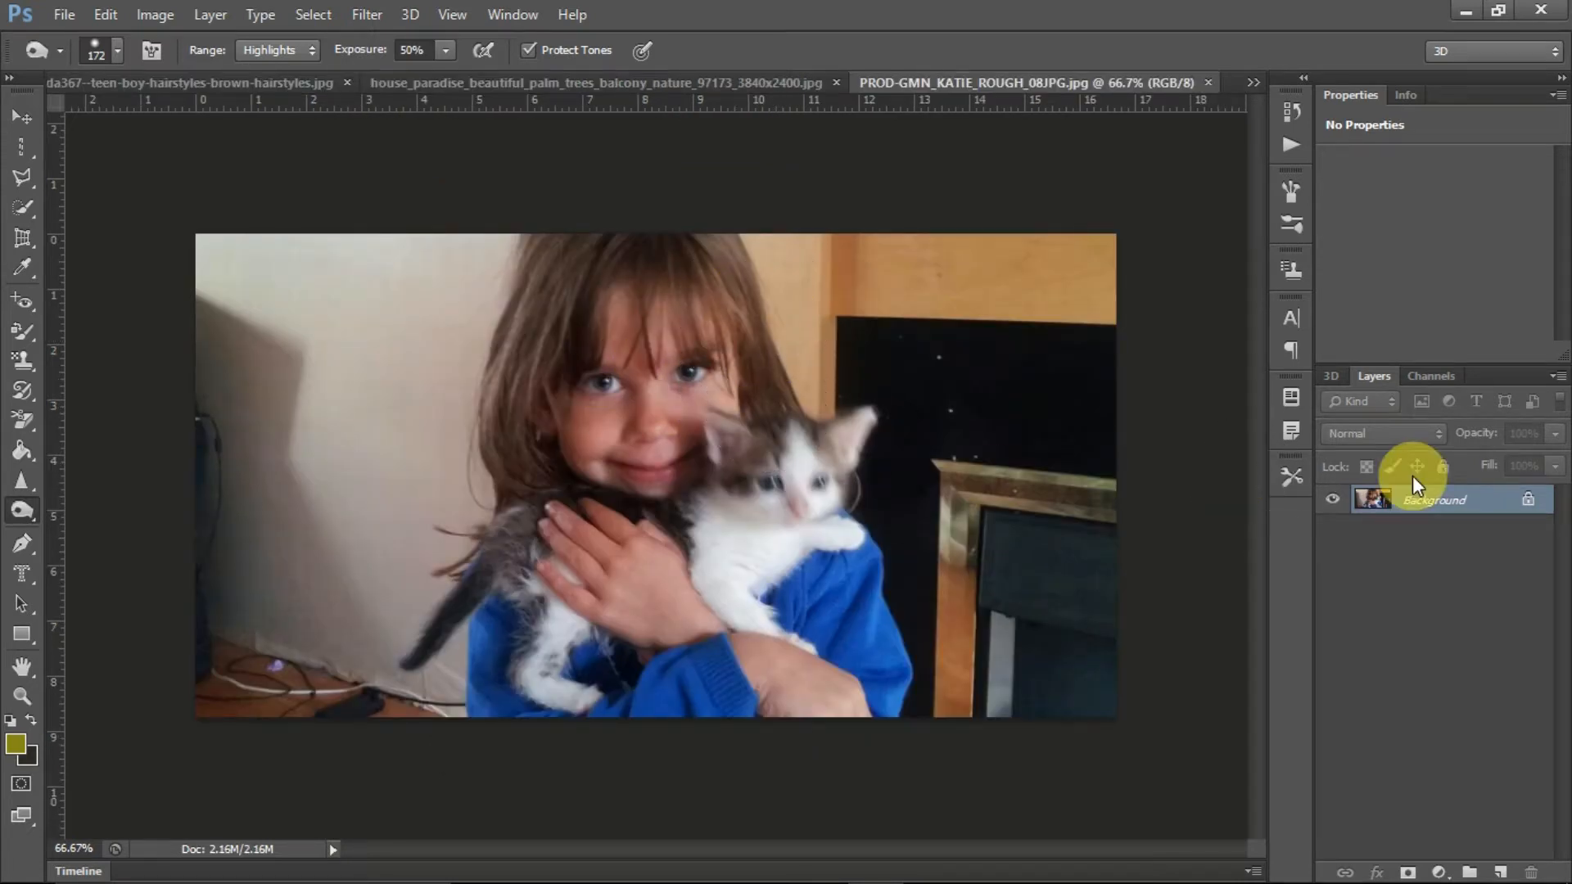
Step: Duplicate the Background layer of the girl and kitten photo and hide the original
key("ctrl+j")
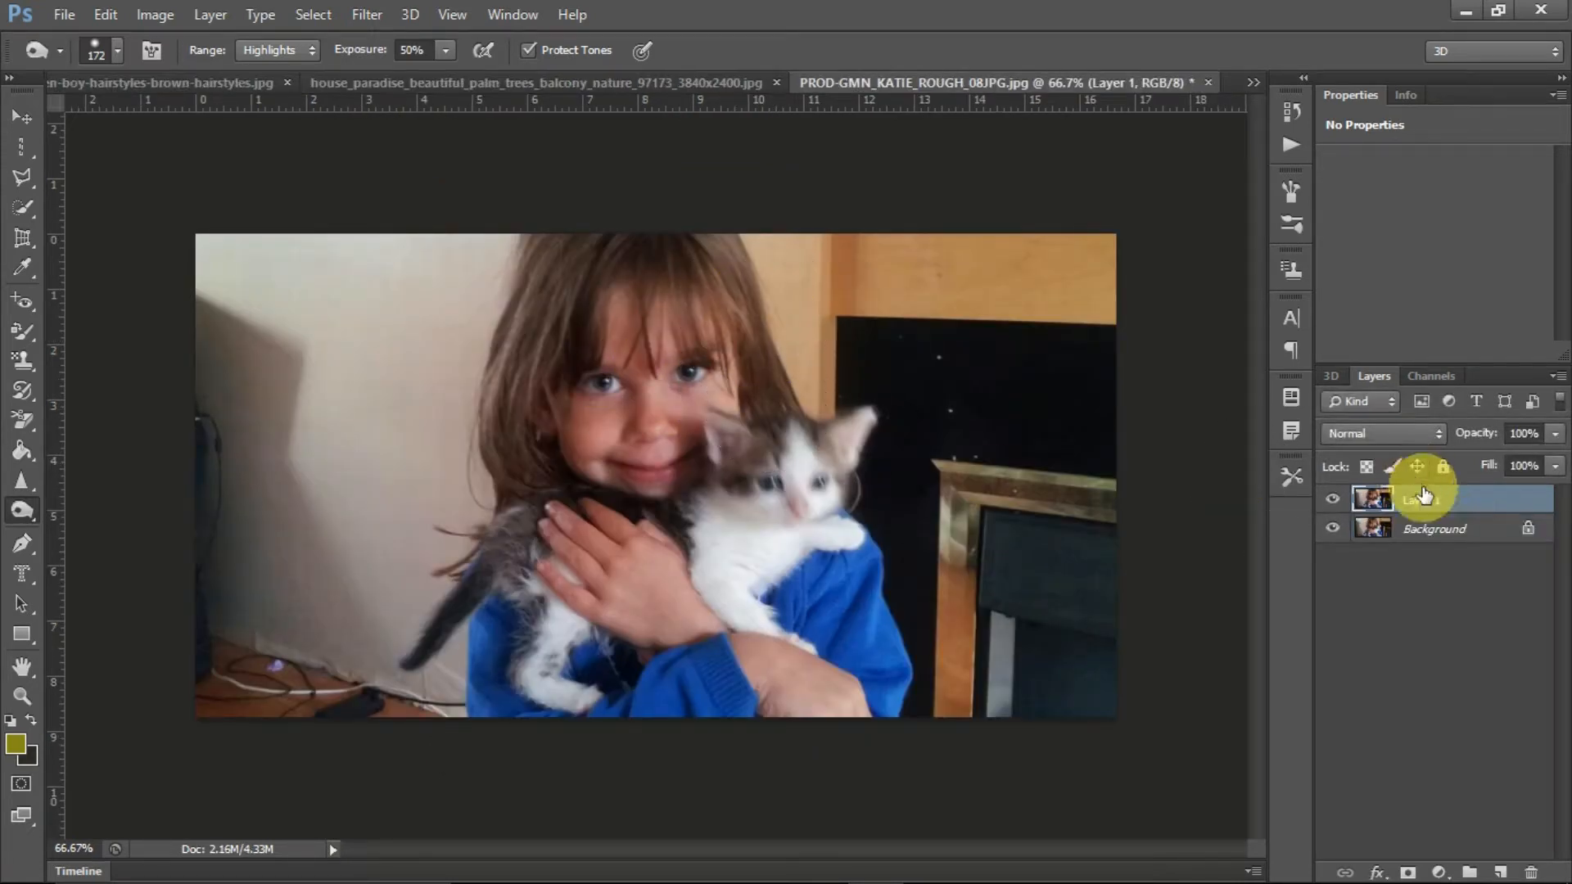
left_click(1333, 528)
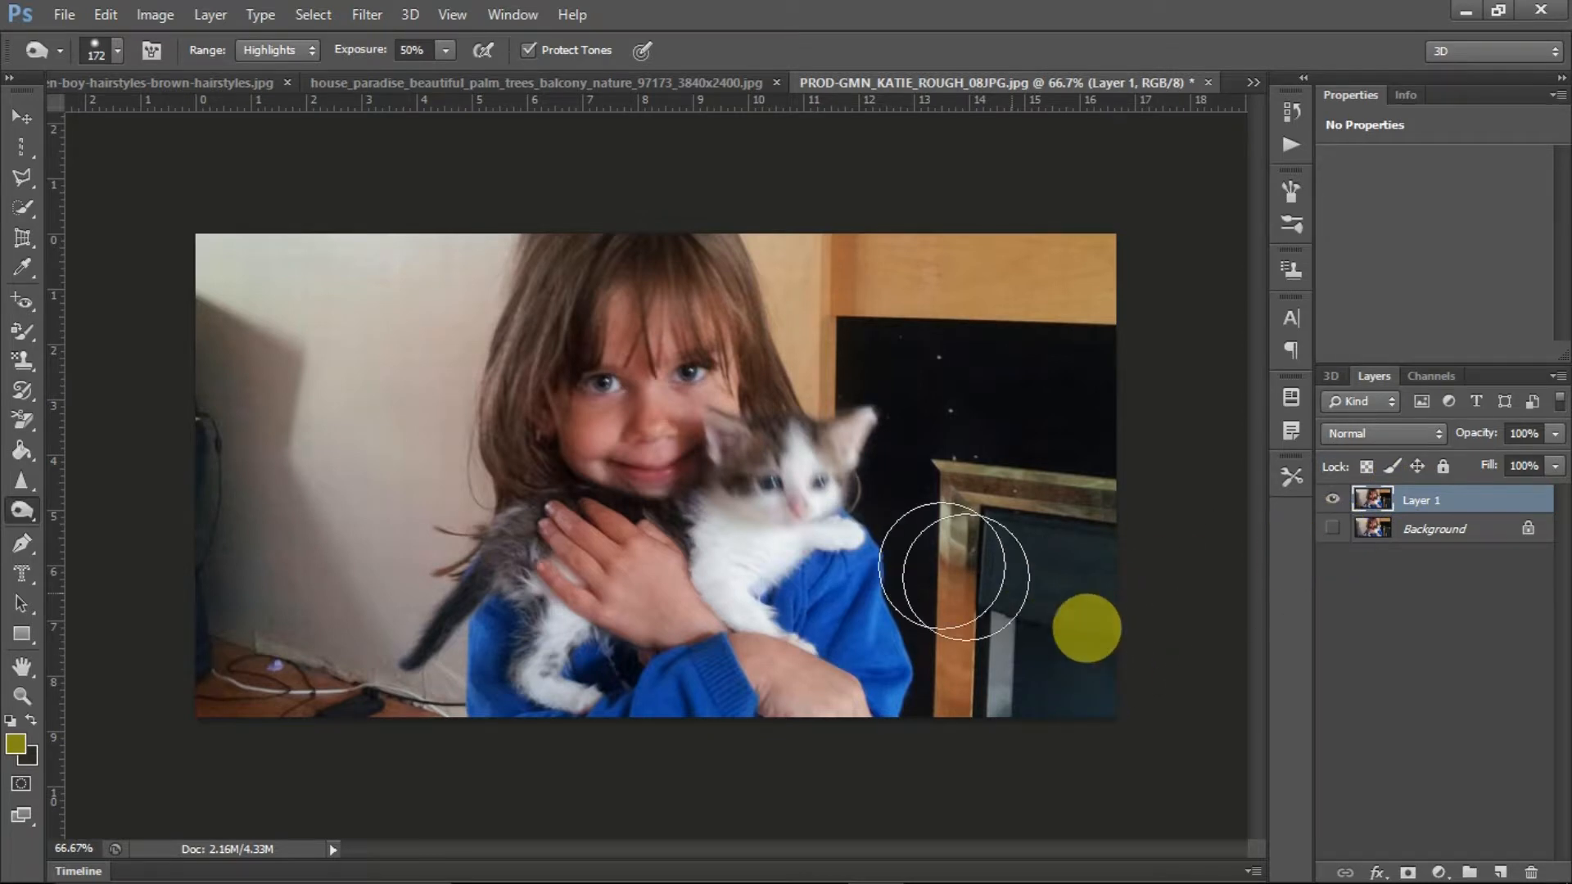
Step: Reduce the Burn brush to 45 px and darken the girl's hair in the Highlights range
key("bracketleft")
key("bracketleft")
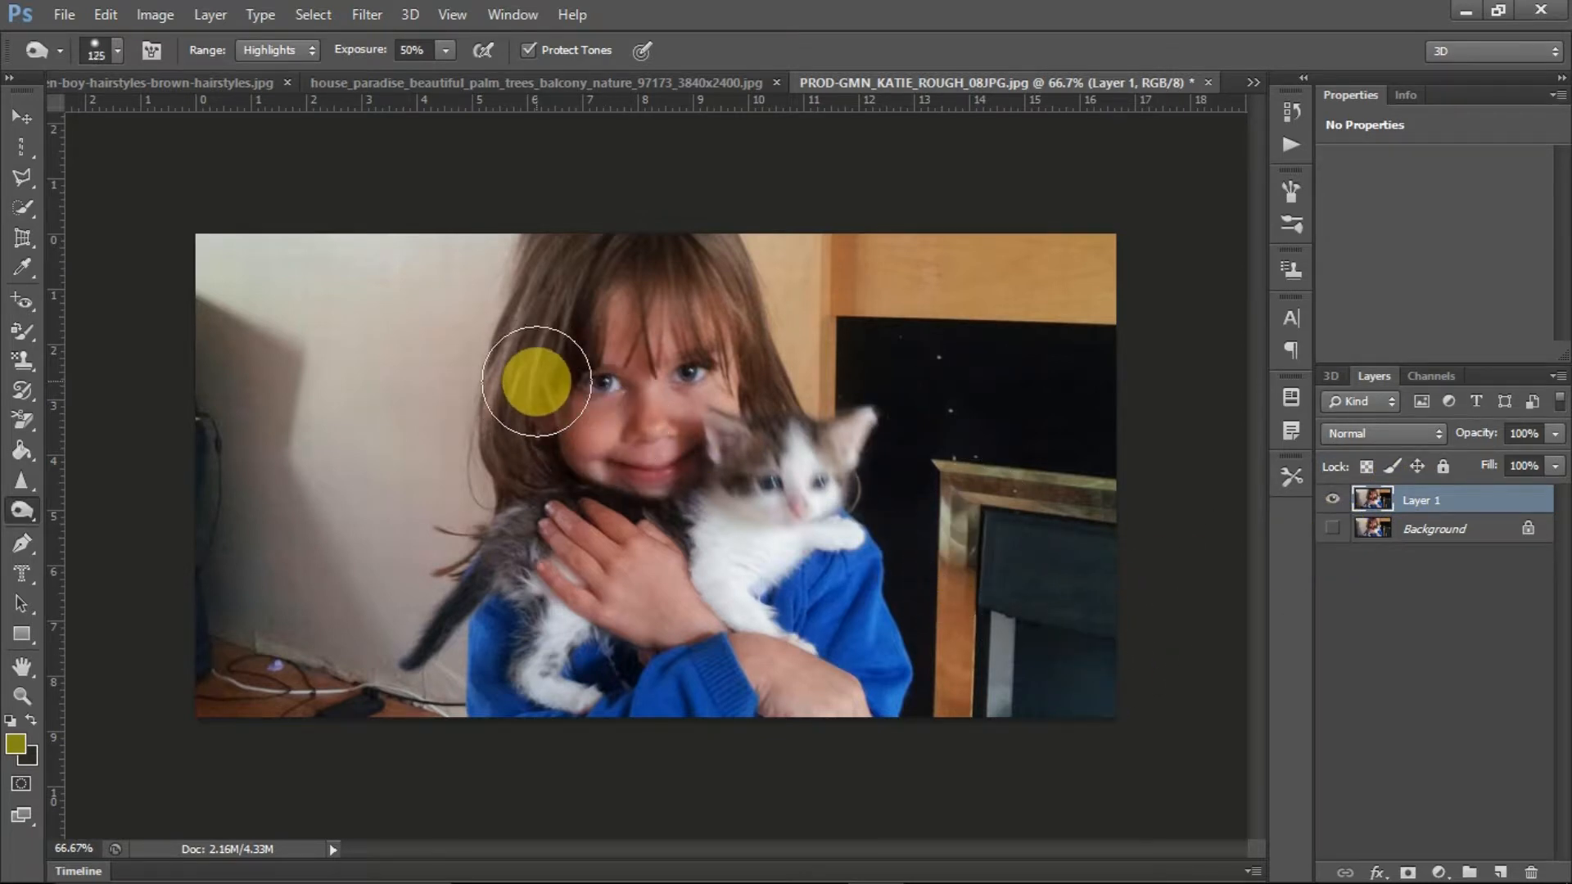
key("bracketleft")
mouse_move(512, 464)
left_mouse_down()
mouse_move(514, 367)
mouse_move(563, 263)
mouse_move(564, 298)
mouse_move(544, 356)
mouse_move(552, 258)
mouse_move(521, 403)
mouse_move(555, 258)
mouse_move(509, 385)
mouse_move(539, 258)
mouse_move(505, 407)
mouse_move(545, 248)
mouse_move(528, 401)
mouse_move(620, 262)
mouse_move(567, 331)
mouse_move(710, 261)
mouse_move(640, 255)
mouse_move(734, 263)
mouse_move(769, 366)
mouse_move(712, 229)
mouse_move(736, 361)
mouse_move(704, 264)
mouse_move(750, 369)
mouse_move(708, 229)
mouse_move(745, 368)
left_mouse_up()
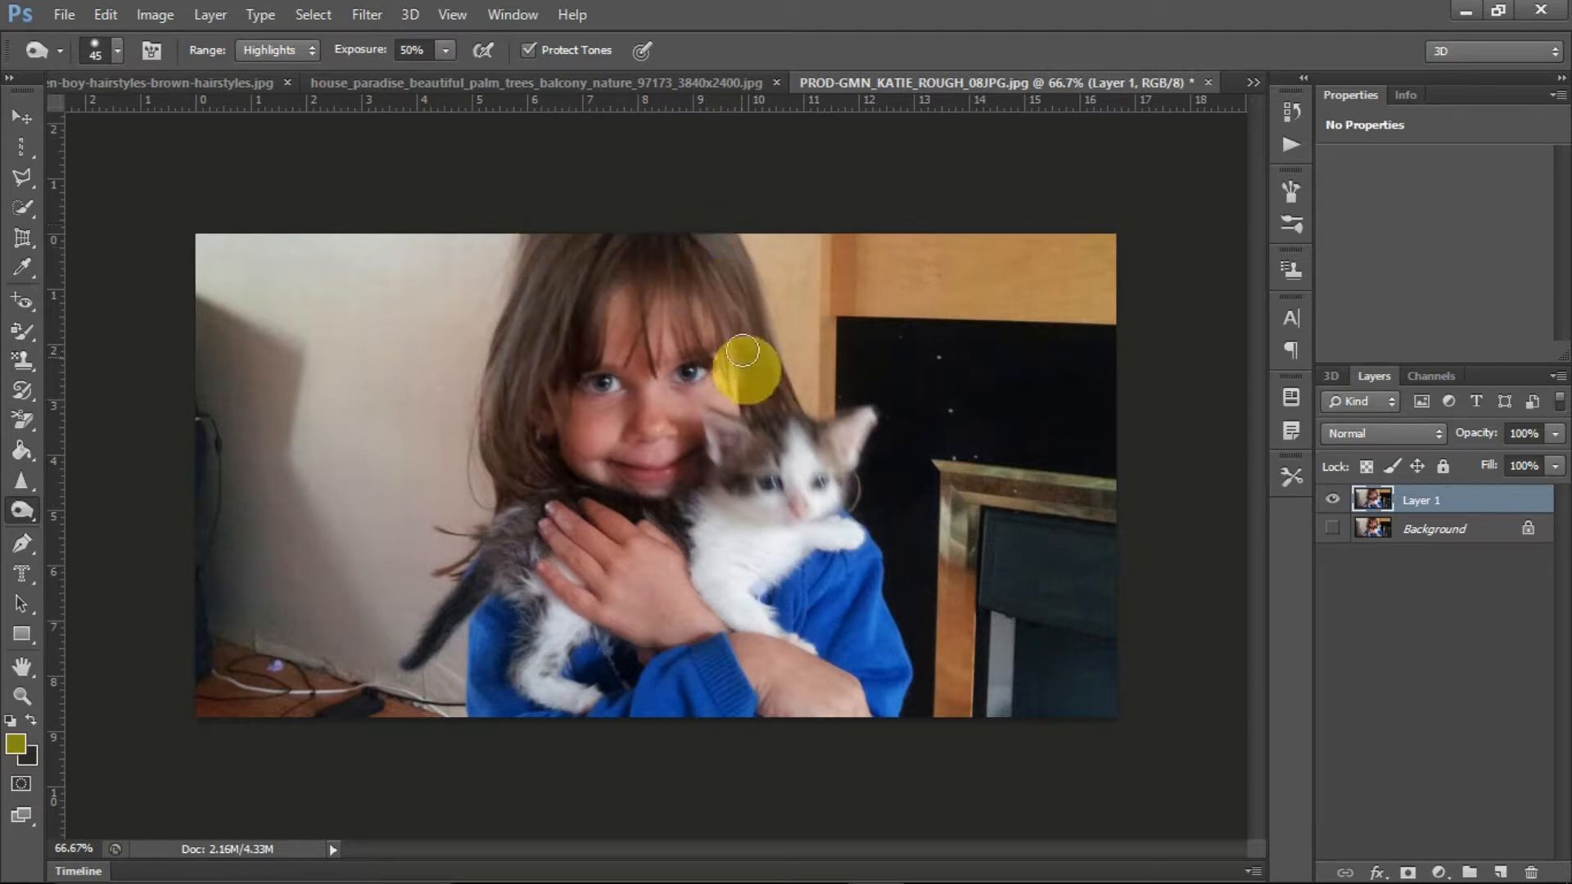
Step: Set the Burn range to Midtones and paint over the girl's hair to darken it
left_click(288, 47)
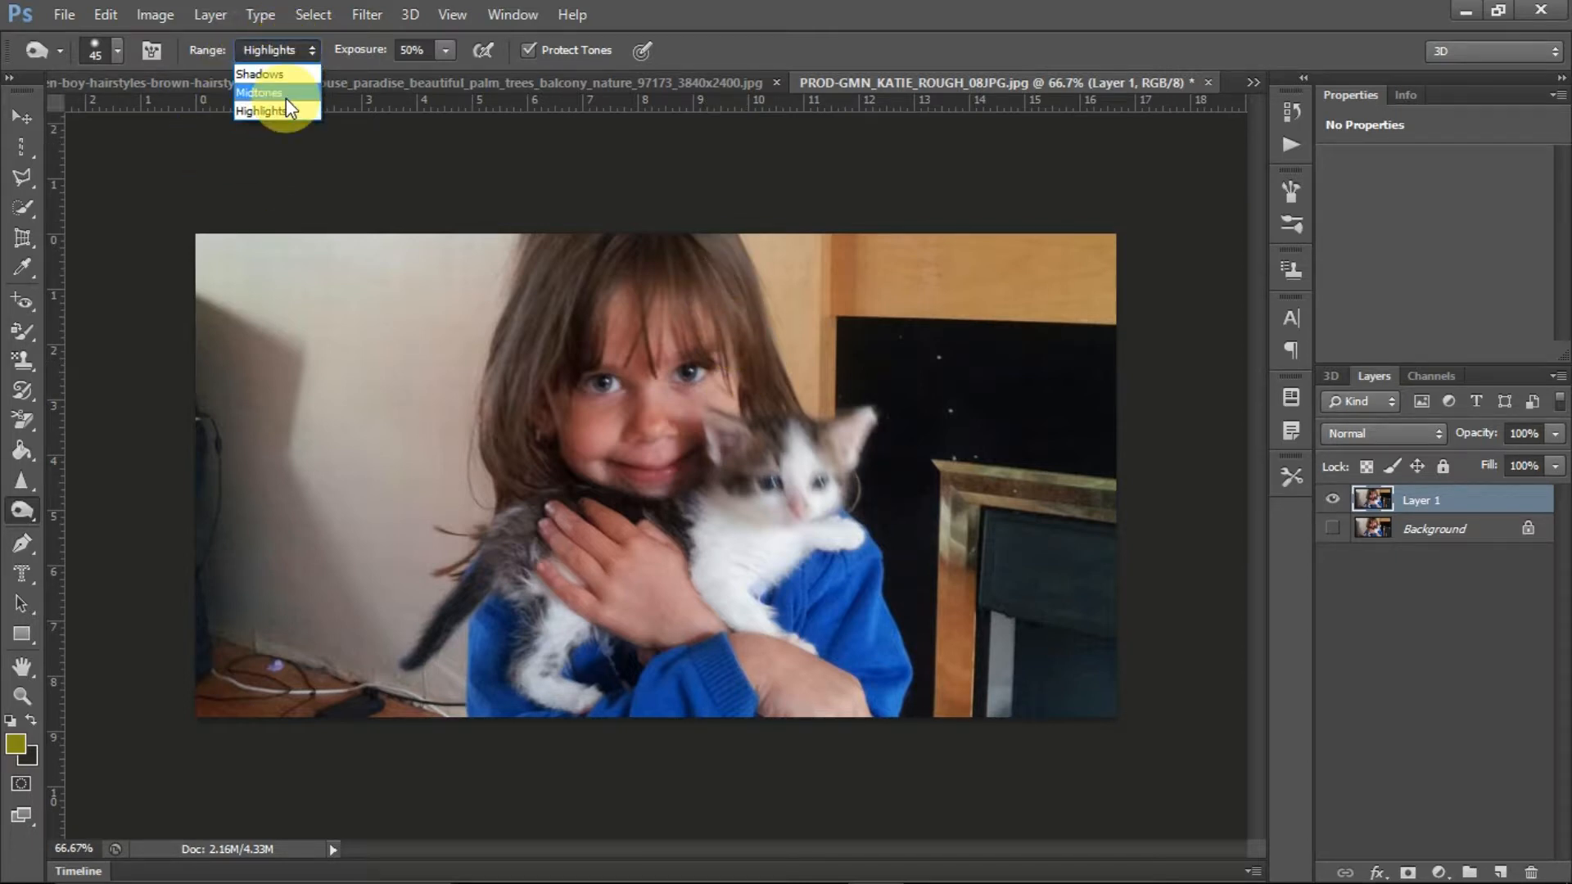
left_click(287, 97)
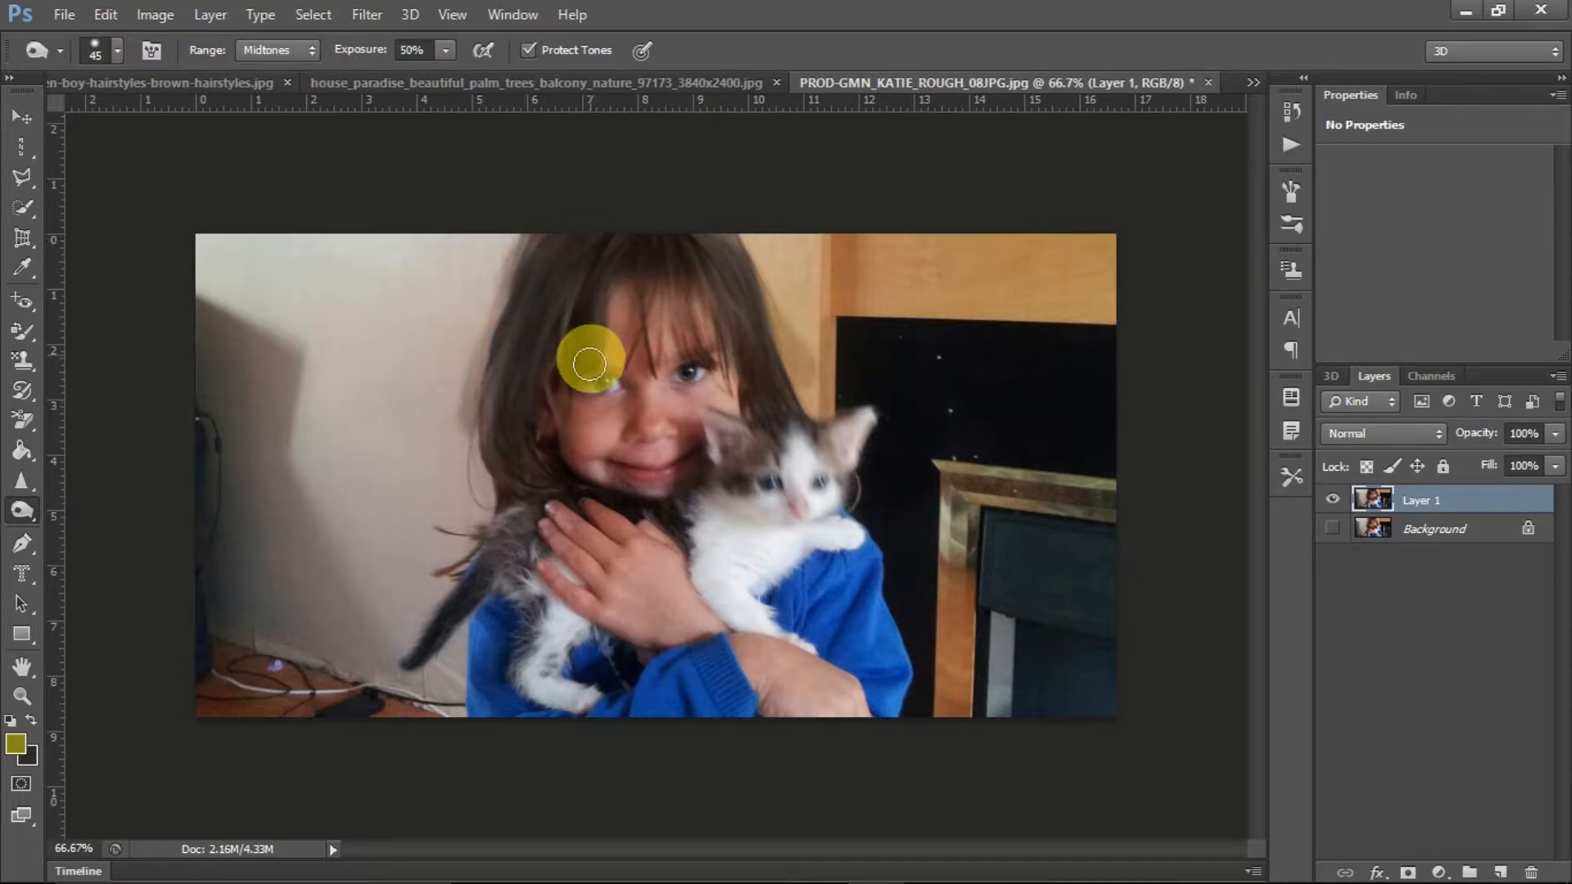
Step: Set the Burn range to Shadows and darken the girl's hair and fringe, using 45, 25 and 35 px brushes
left_click(307, 53)
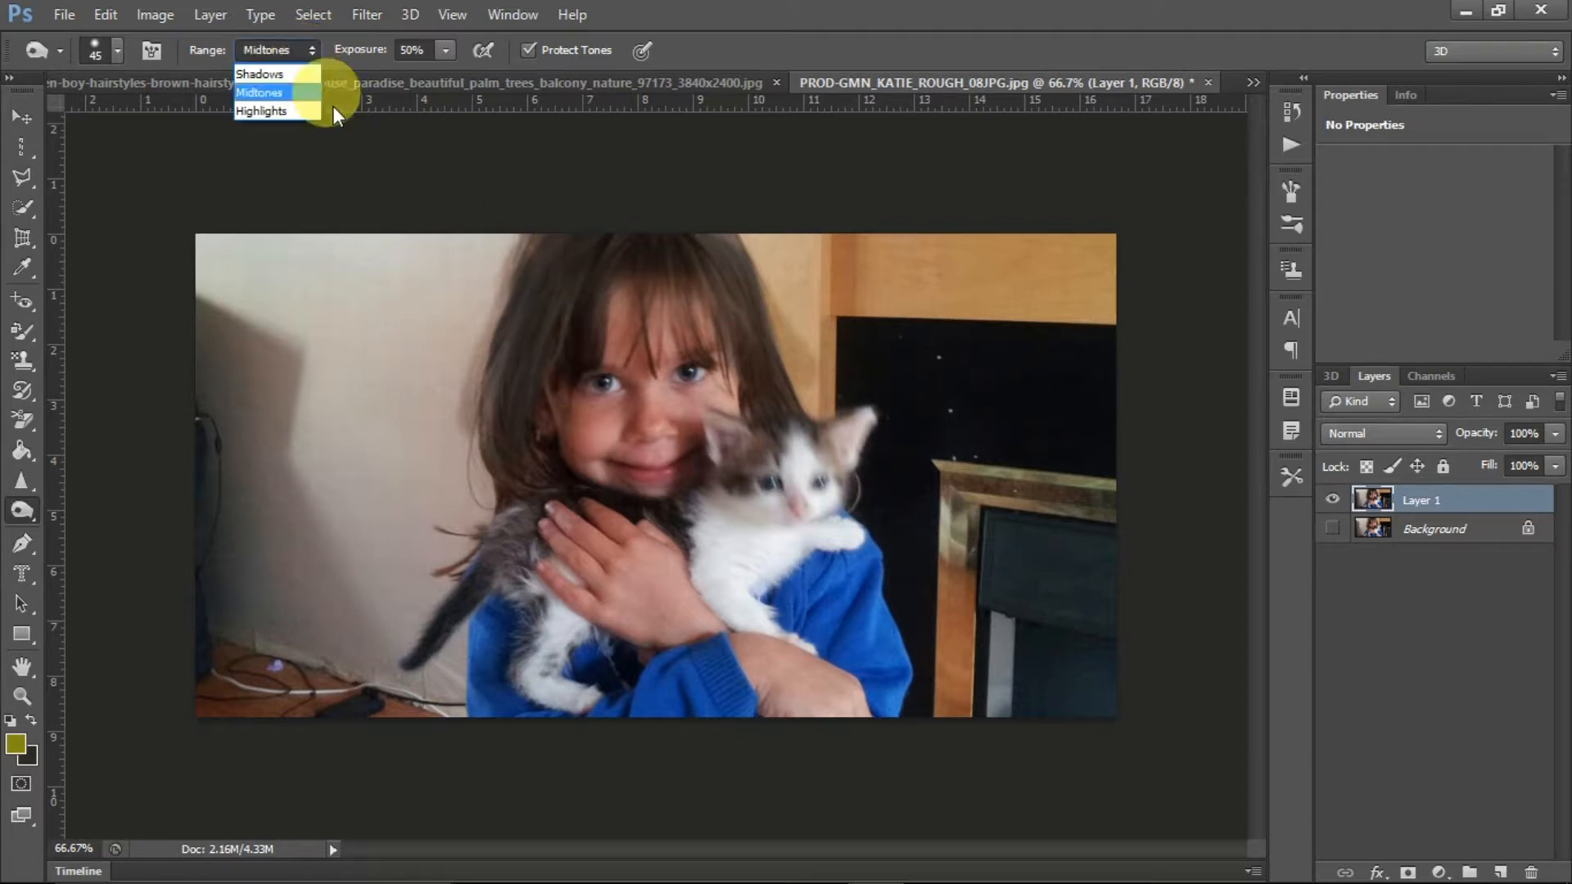
left_click(287, 75)
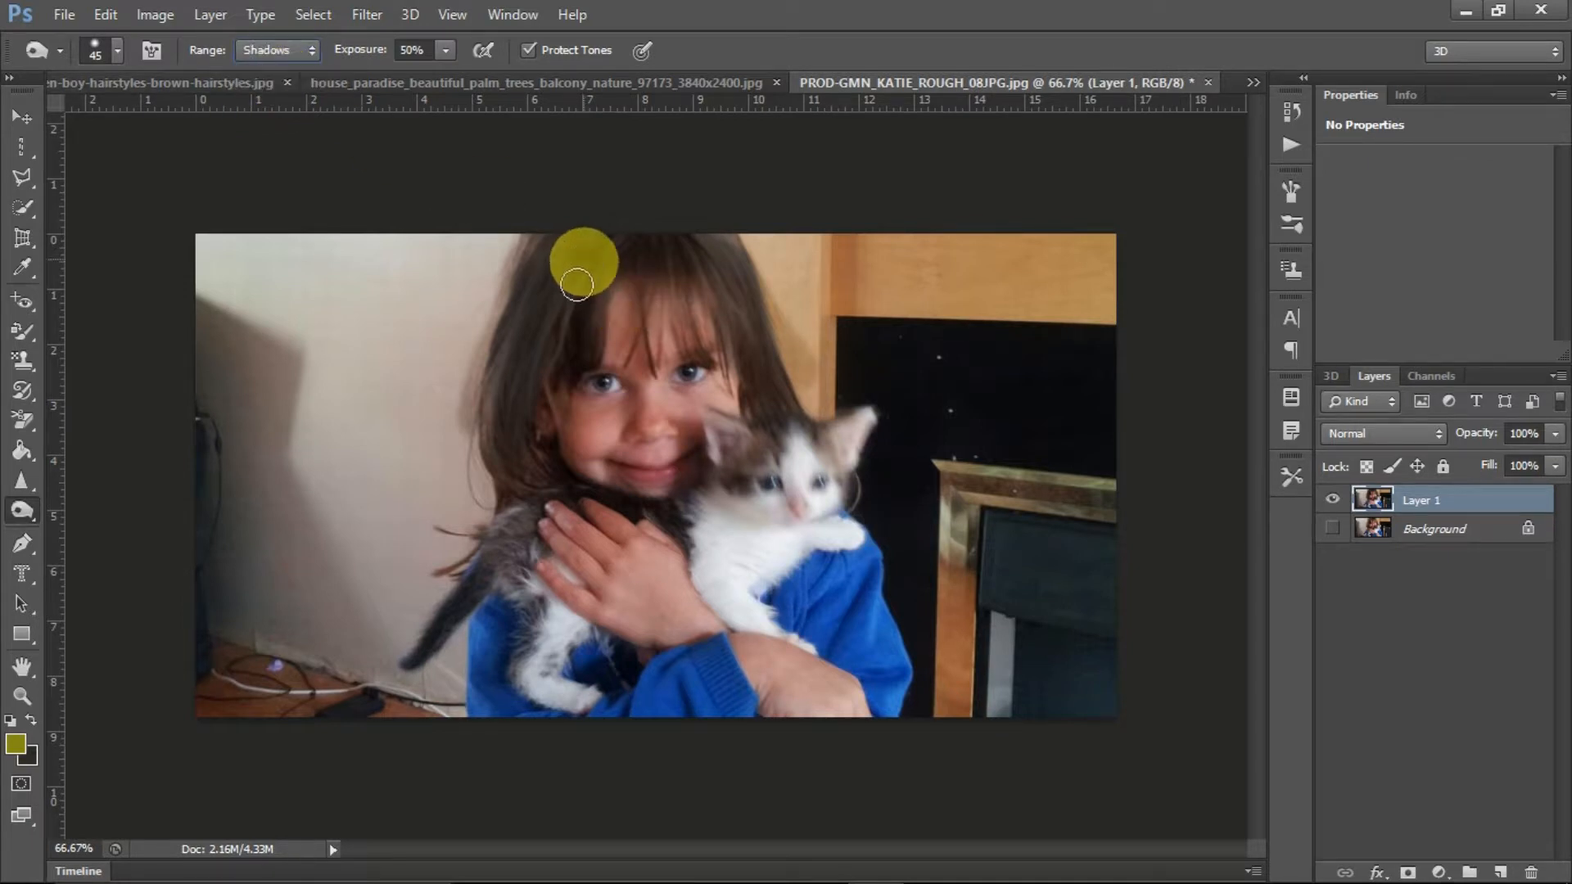
mouse_move(547, 307)
left_mouse_down()
mouse_move(489, 453)
mouse_move(530, 274)
mouse_move(498, 397)
mouse_move(502, 488)
mouse_move(510, 443)
mouse_move(530, 470)
mouse_move(520, 433)
mouse_move(540, 478)
mouse_move(485, 423)
mouse_move(483, 360)
mouse_move(487, 442)
mouse_move(521, 324)
mouse_move(579, 261)
mouse_move(561, 260)
mouse_move(598, 240)
mouse_move(529, 243)
mouse_move(730, 253)
mouse_move(793, 376)
mouse_move(722, 261)
mouse_move(750, 317)
mouse_move(751, 335)
mouse_move(716, 280)
mouse_move(740, 382)
mouse_move(789, 440)
mouse_move(687, 264)
left_mouse_up()
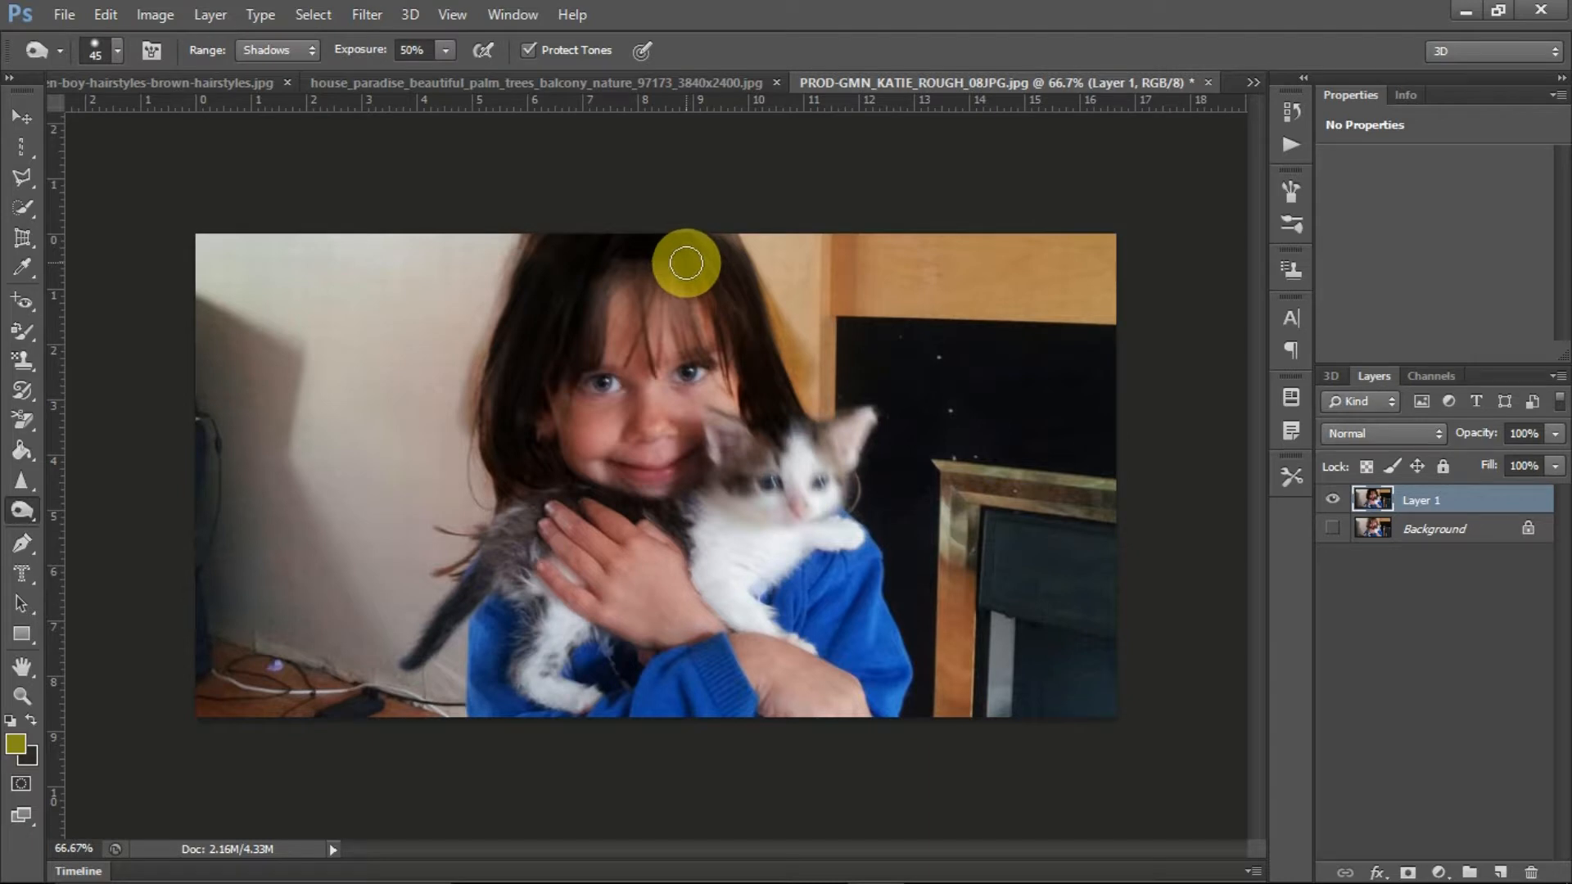
mouse_move(686, 263)
left_mouse_down()
mouse_move(685, 364)
mouse_move(664, 255)
mouse_move(631, 283)
mouse_move(639, 270)
mouse_move(643, 385)
left_mouse_up()
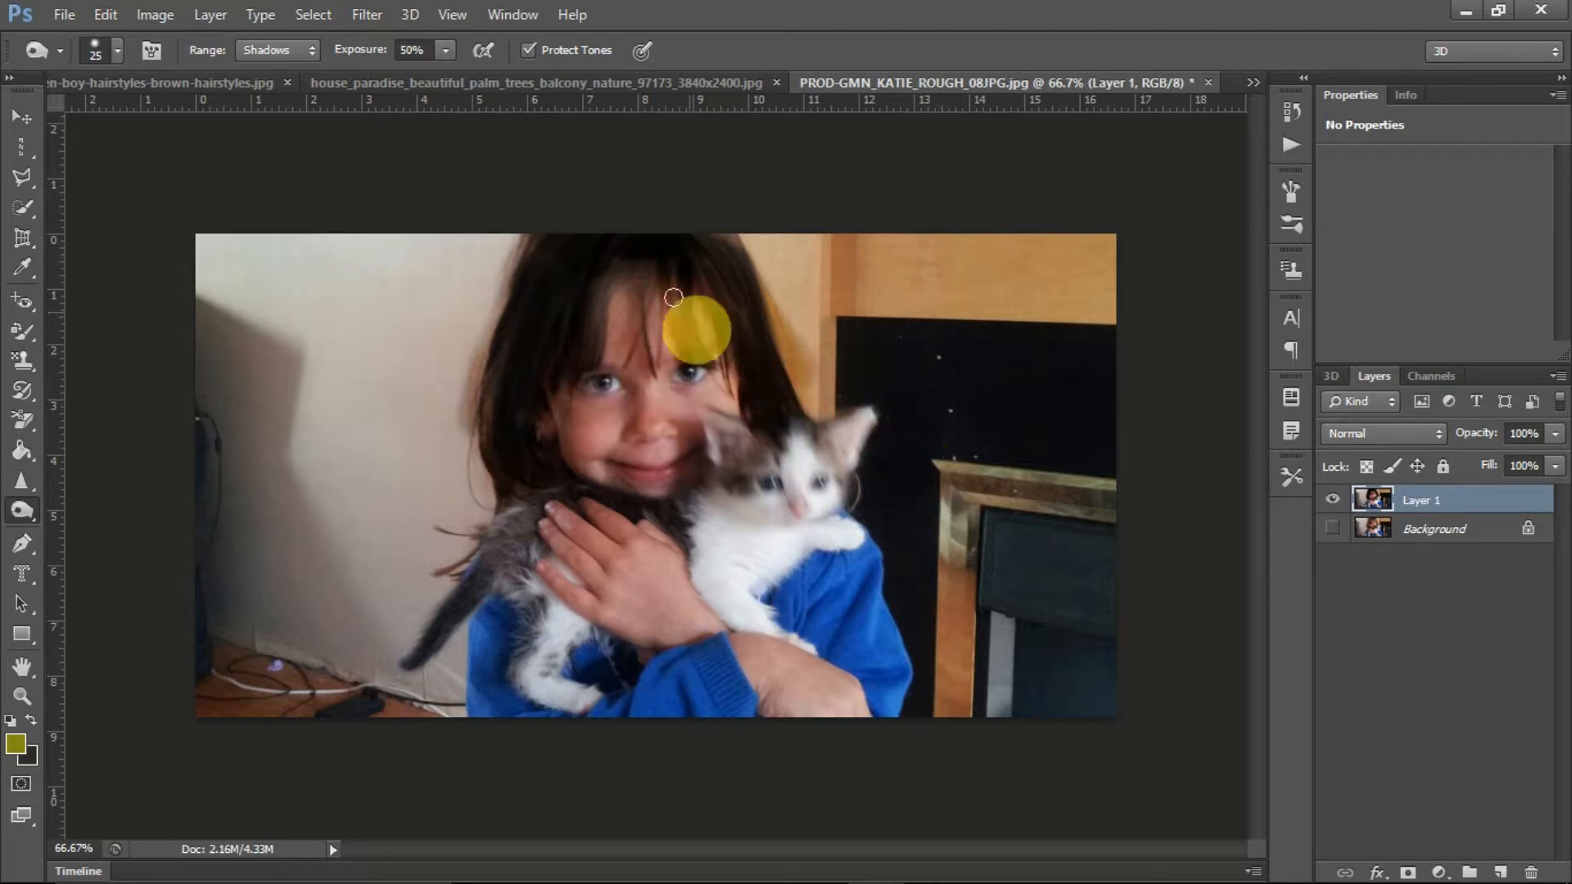
mouse_move(646, 289)
left_mouse_down()
mouse_move(639, 263)
mouse_move(843, 396)
left_mouse_up()
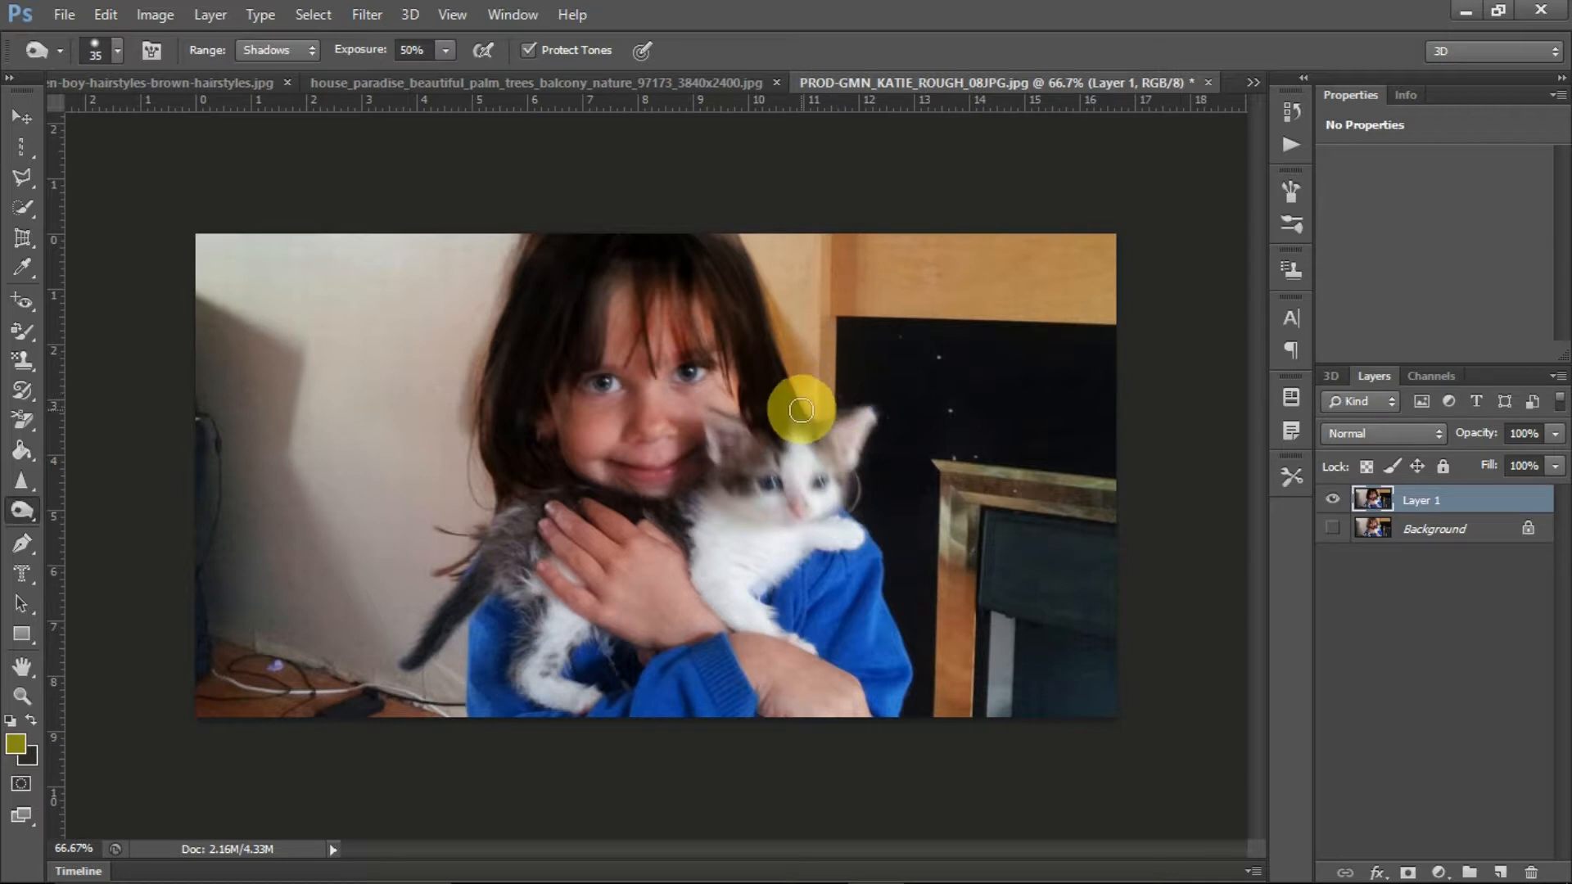
Step: Show the Background layer and toggle Layer 1's visibility to compare the hair before and after burning
left_click(1333, 528)
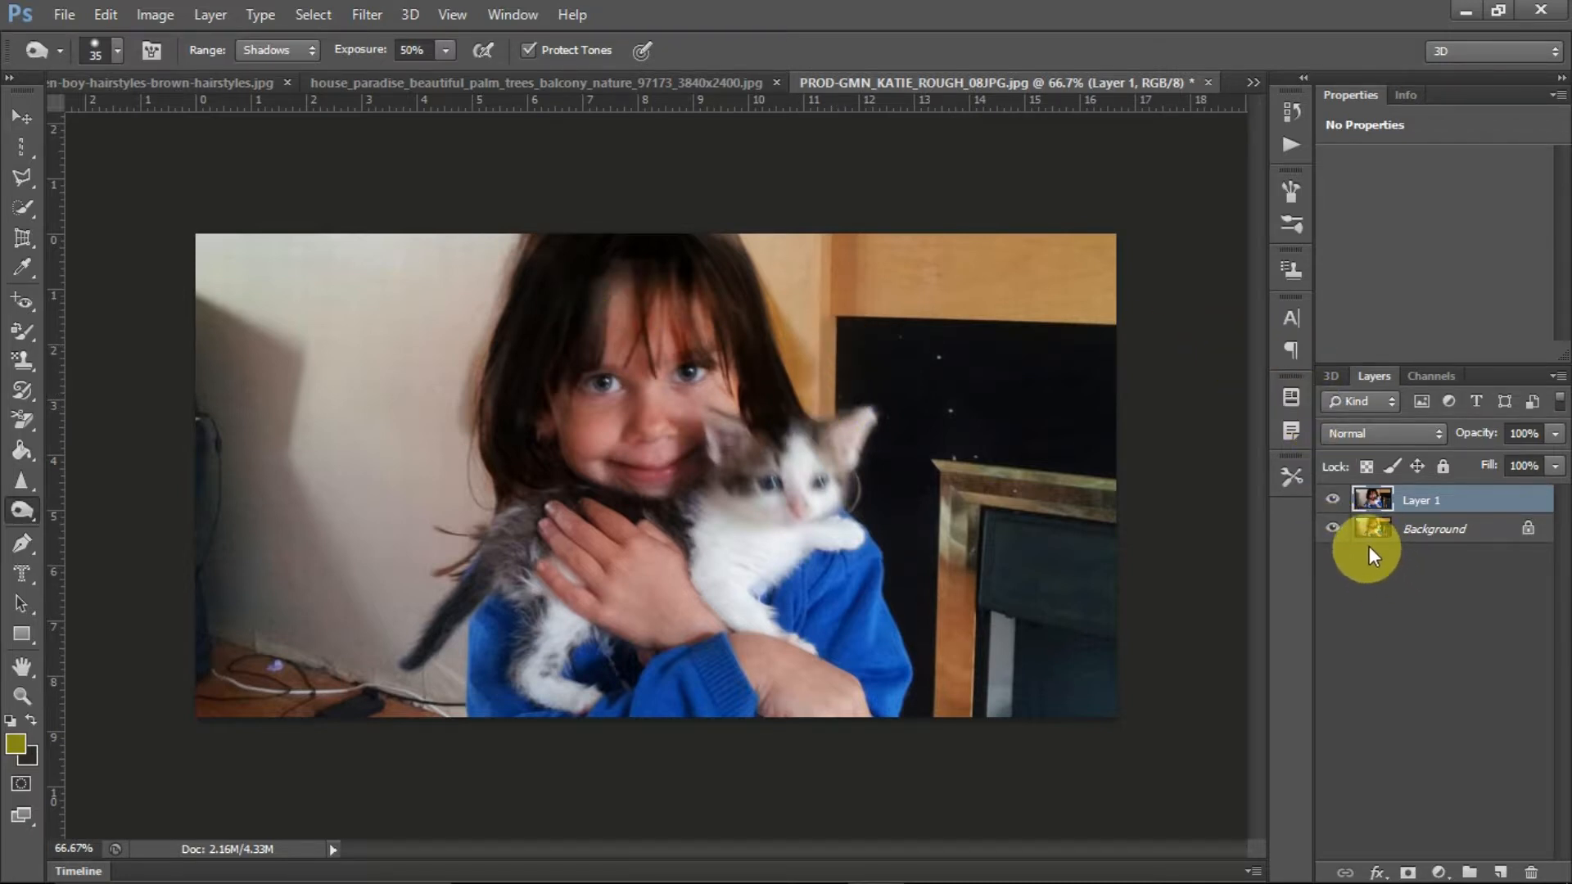
left_click(1333, 500)
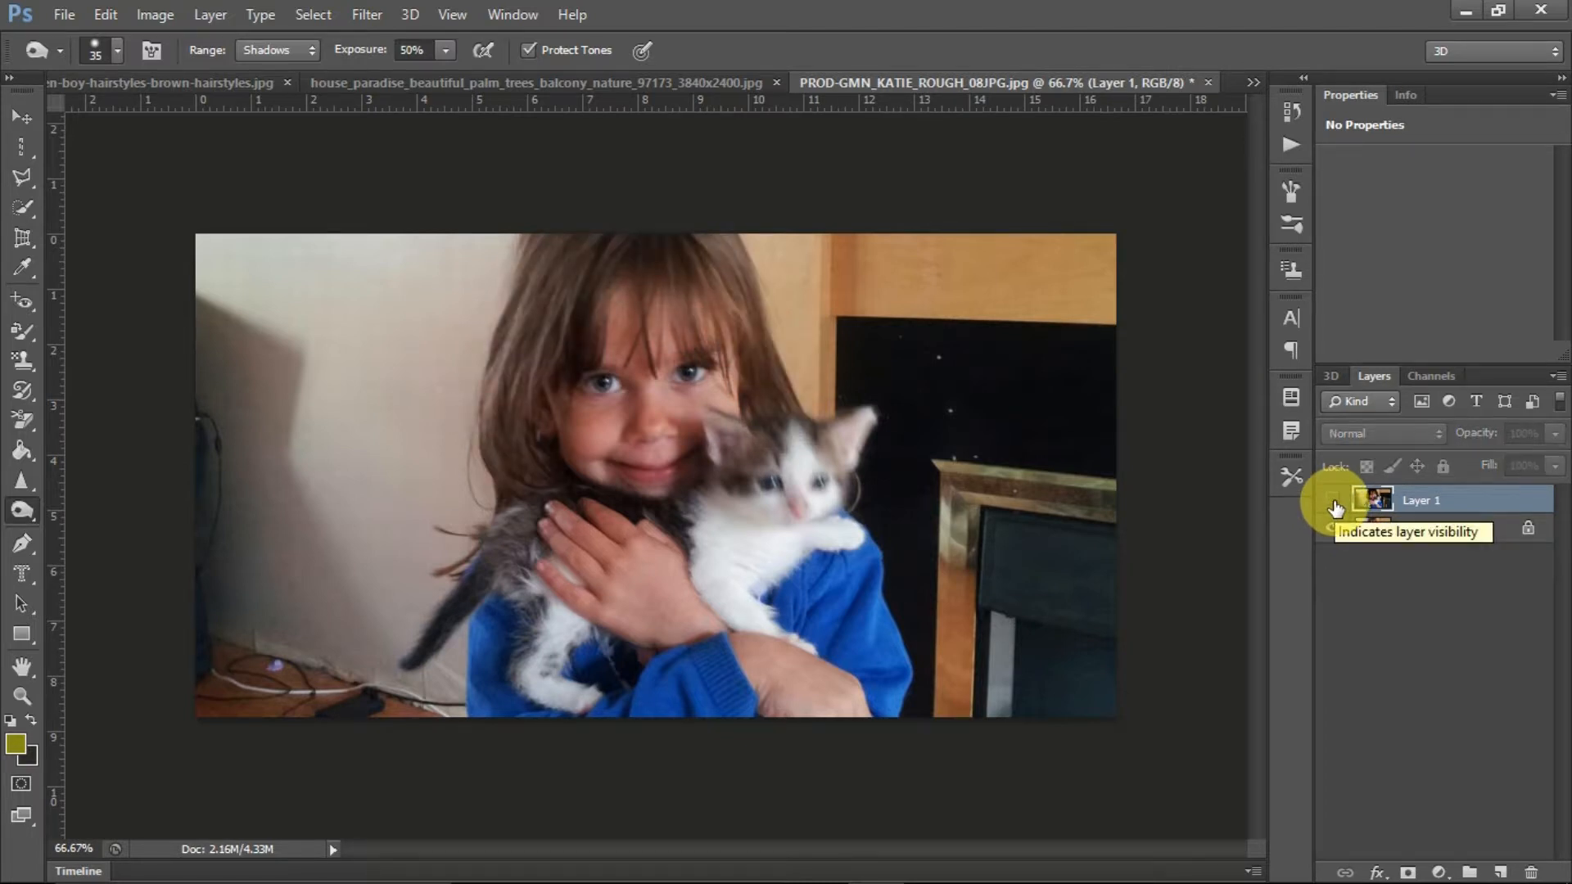
left_click(1333, 500)
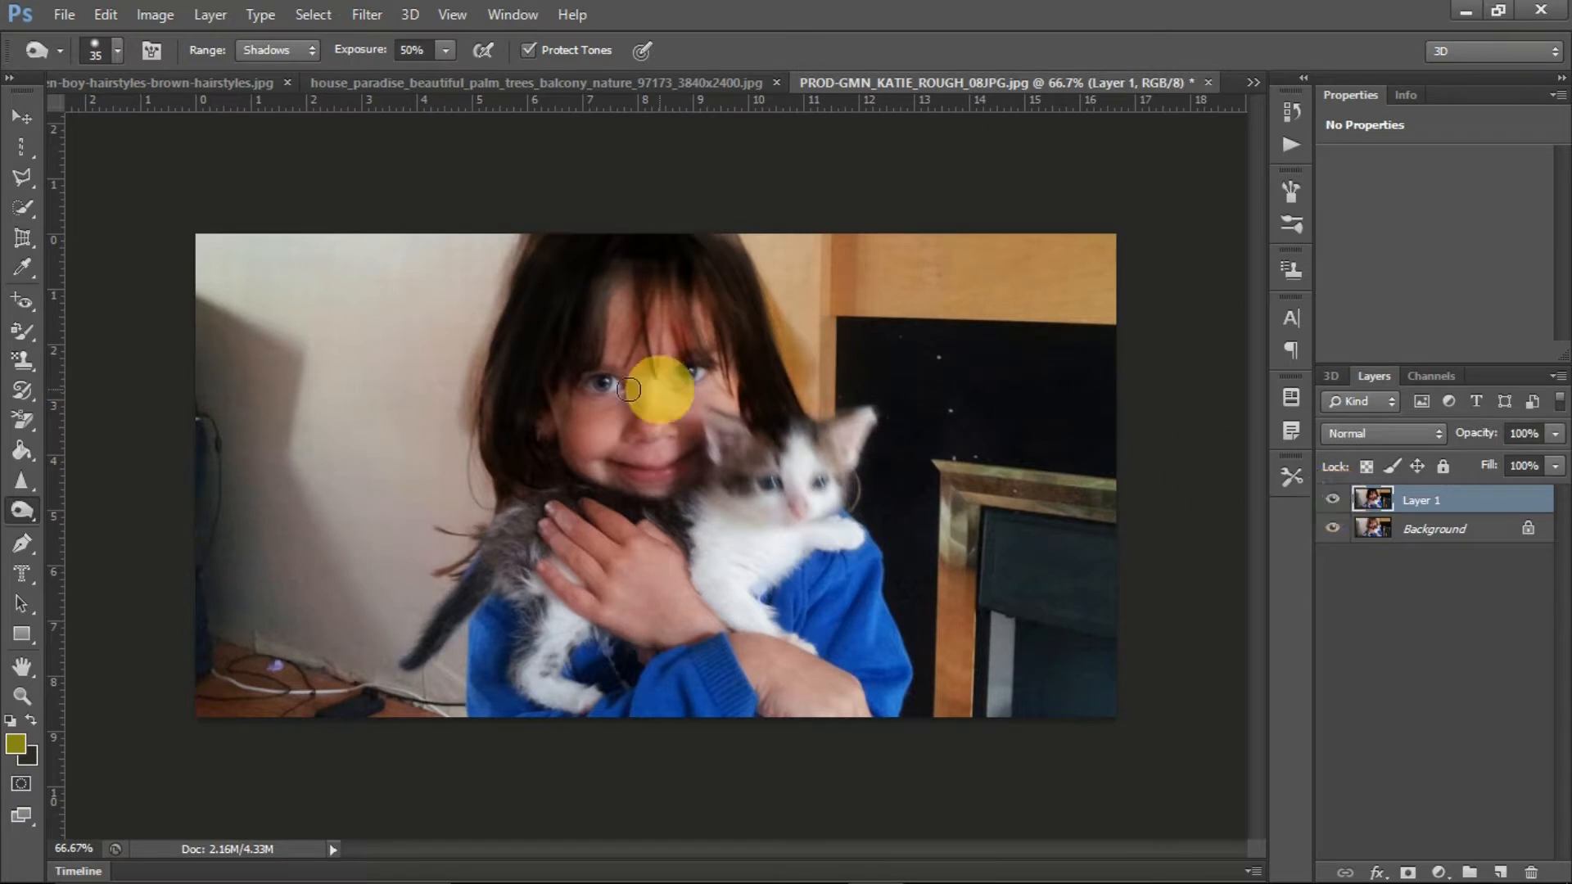
Step: Set the Burn range to Highlights and darken the white fur on the kitten's chest and front leg
left_click(277, 53)
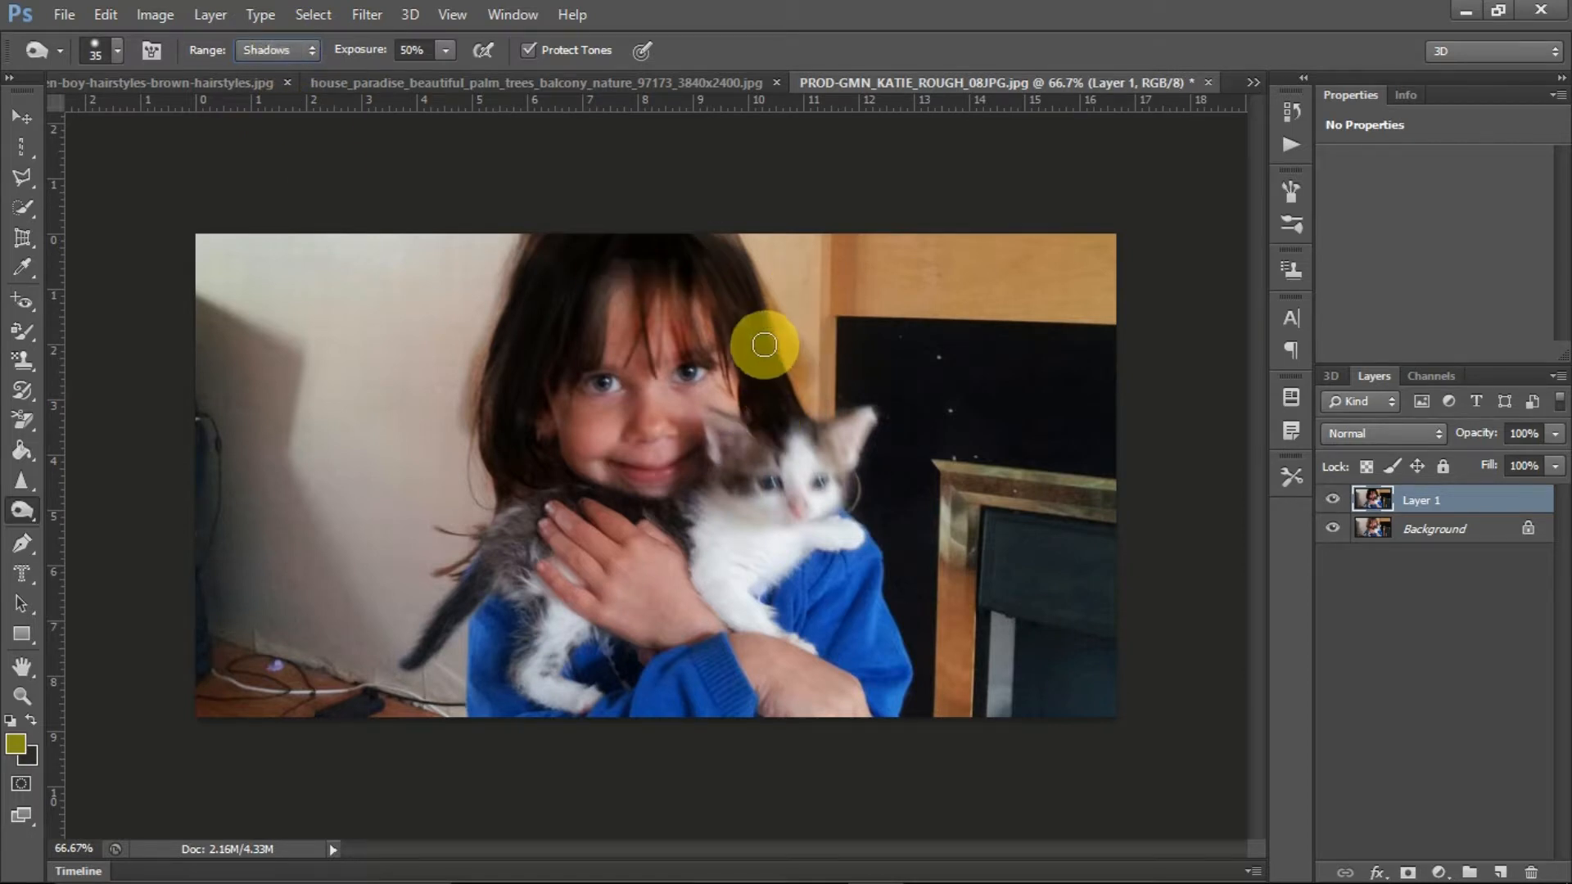
mouse_move(746, 350)
left_mouse_down()
mouse_move(758, 340)
mouse_move(703, 382)
left_mouse_up()
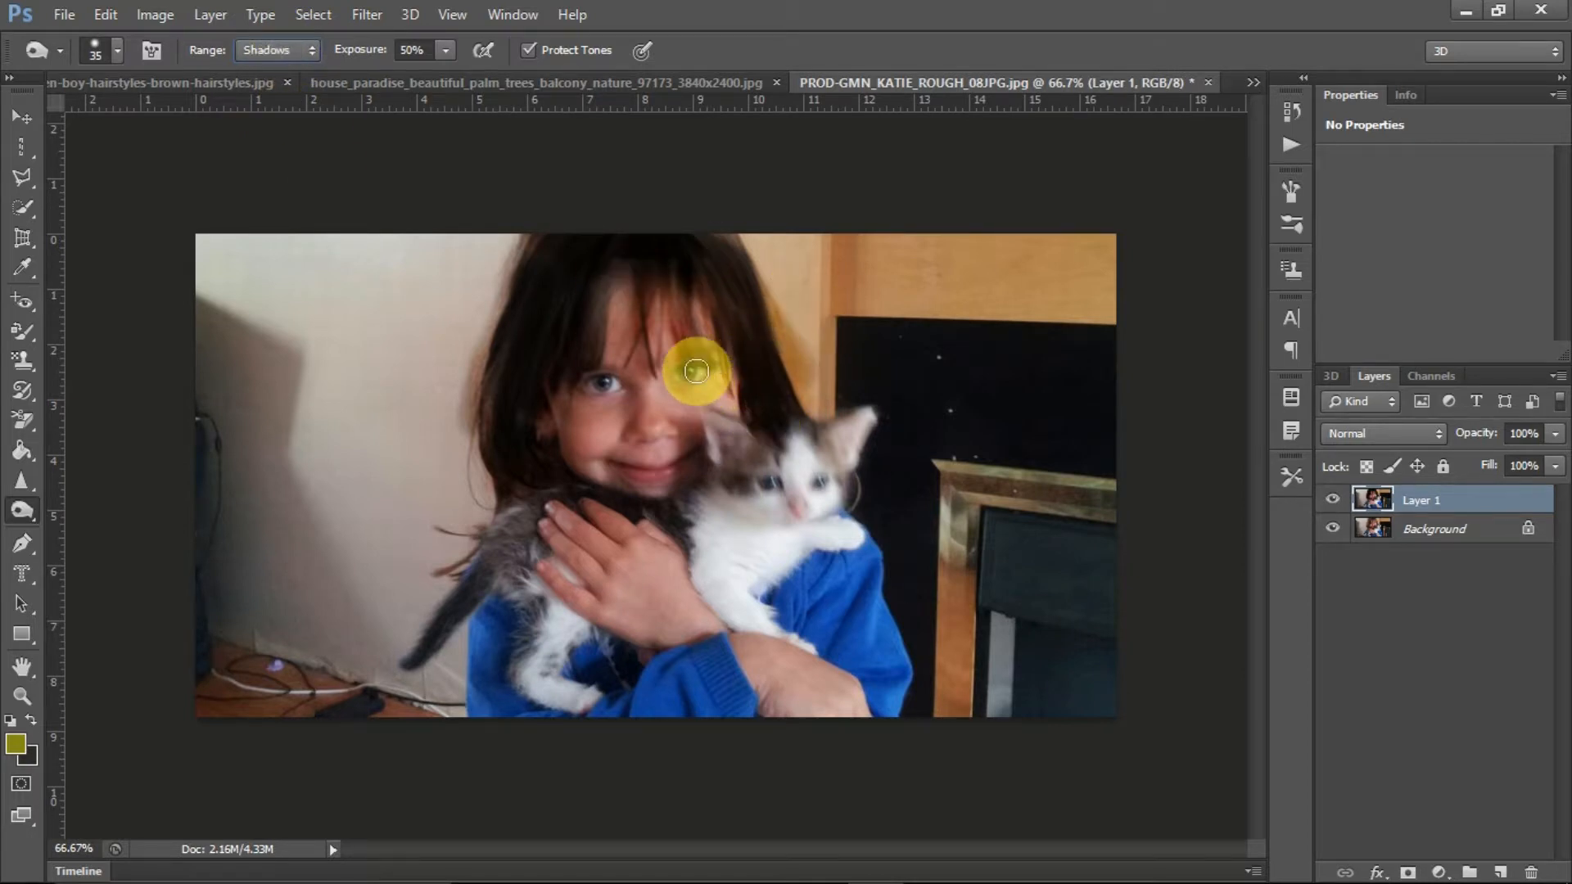
left_click(269, 49)
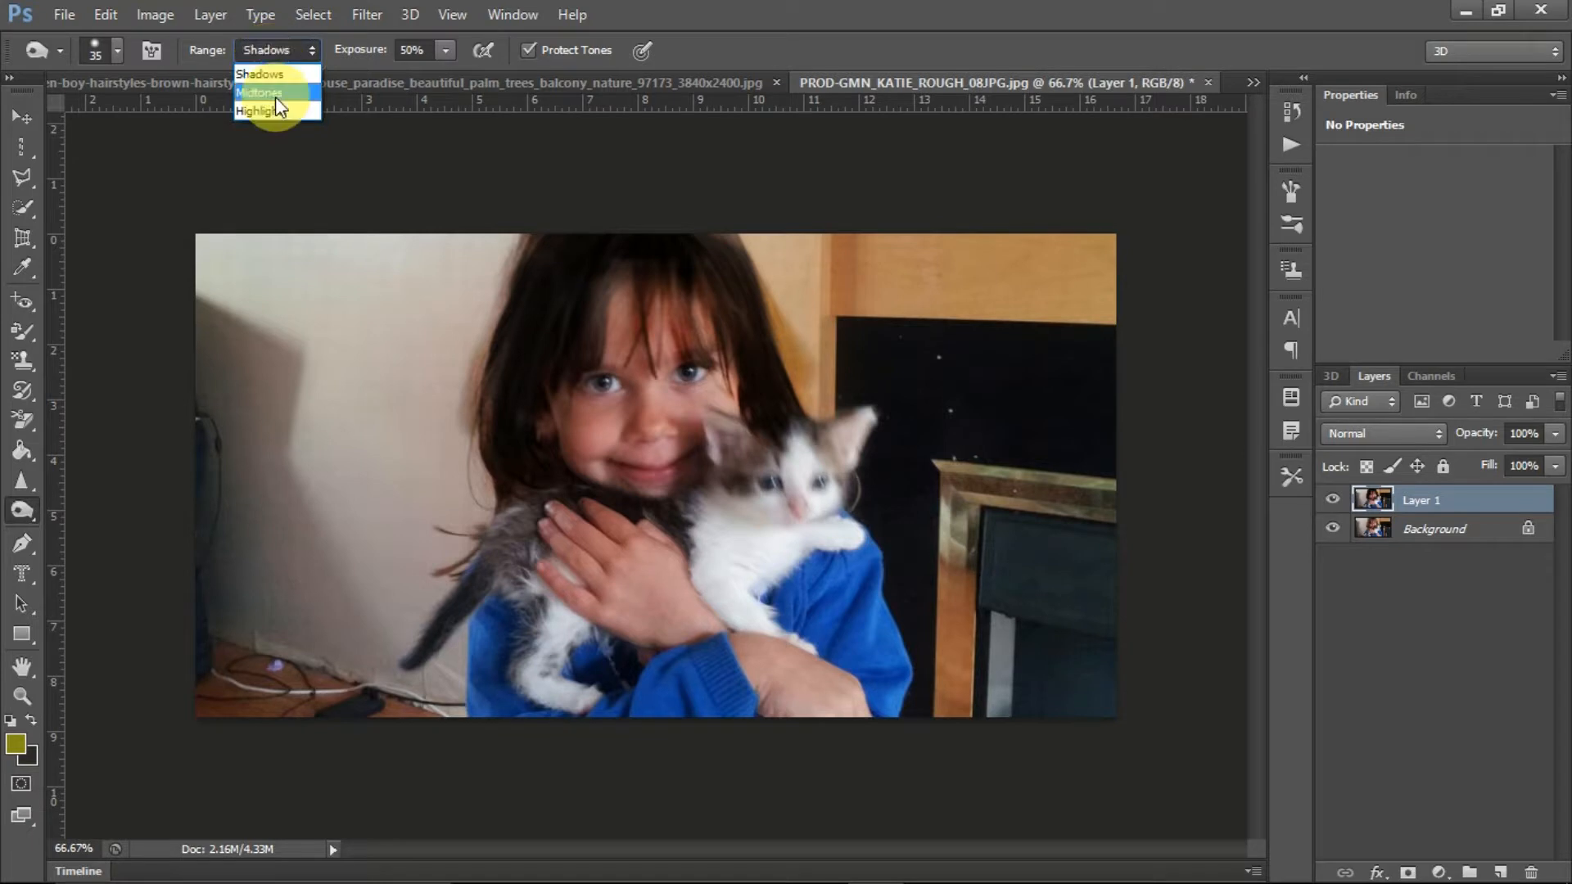
left_click(273, 111)
mouse_move(650, 533)
left_mouse_down()
mouse_move(640, 567)
mouse_move(735, 585)
left_mouse_up()
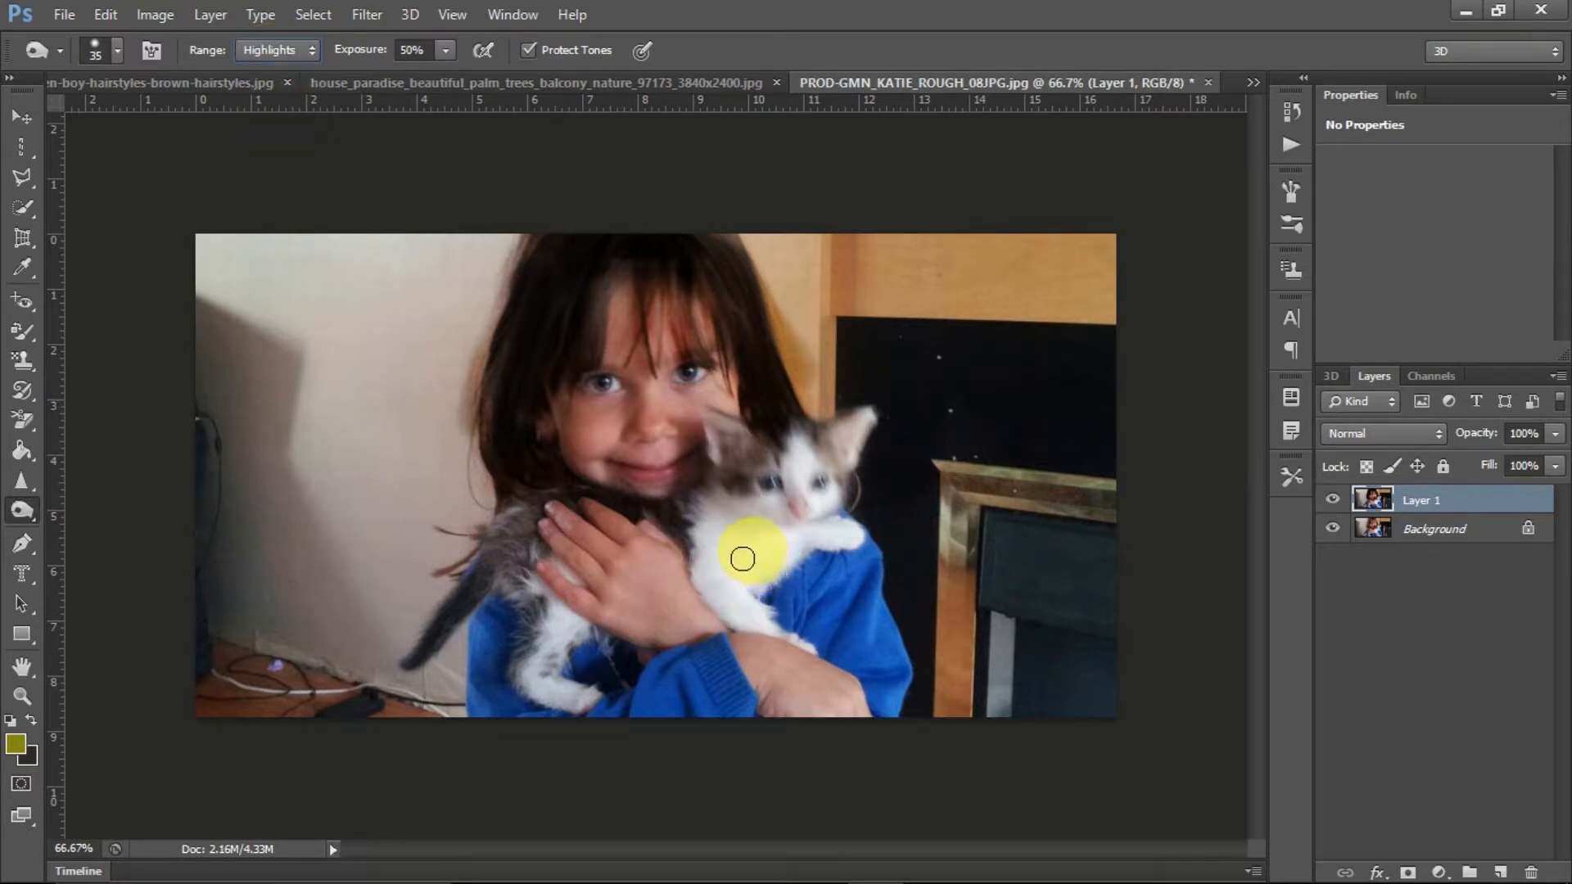
mouse_move(746, 549)
left_mouse_down()
mouse_move(716, 538)
mouse_move(727, 519)
mouse_move(716, 600)
mouse_move(745, 599)
mouse_move(766, 639)
mouse_move(703, 549)
mouse_move(779, 635)
mouse_move(765, 545)
mouse_move(800, 526)
mouse_move(739, 562)
mouse_move(817, 530)
mouse_move(765, 577)
mouse_move(835, 509)
mouse_move(862, 560)
mouse_move(861, 433)
mouse_move(821, 504)
mouse_move(858, 427)
mouse_move(761, 566)
mouse_move(789, 529)
mouse_move(680, 572)
mouse_move(690, 499)
mouse_move(783, 537)
mouse_move(712, 540)
mouse_move(730, 592)
mouse_move(802, 654)
mouse_move(699, 589)
mouse_move(786, 646)
mouse_move(797, 489)
mouse_move(1038, 496)
mouse_move(957, 626)
mouse_move(805, 603)
mouse_move(770, 569)
mouse_move(789, 557)
mouse_move(800, 606)
mouse_move(774, 631)
mouse_move(289, 51)
left_mouse_up()
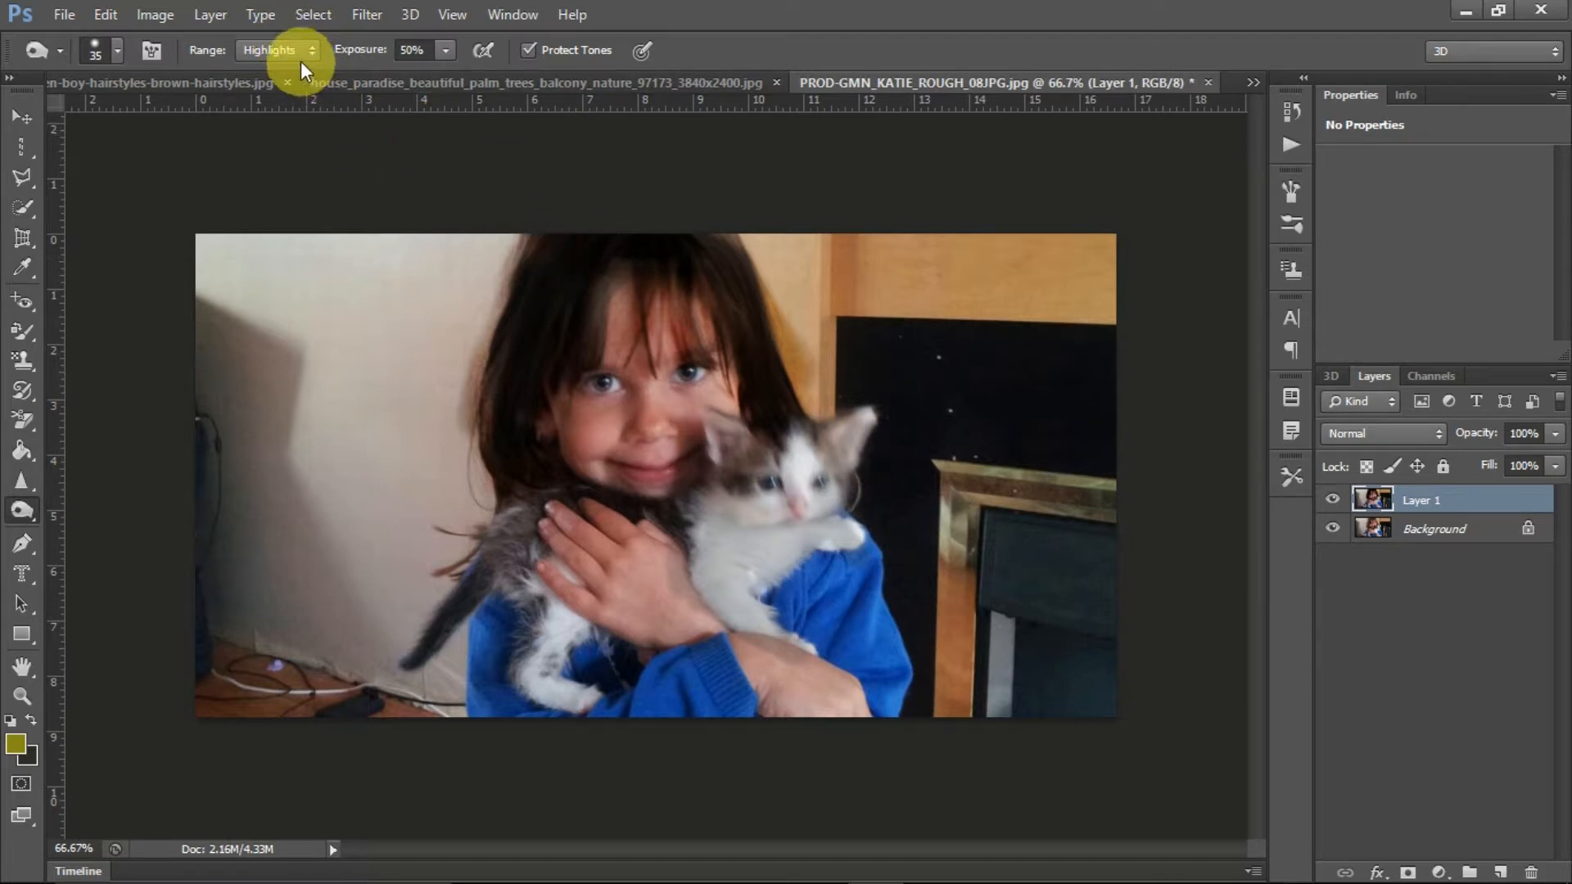
left_click(301, 59)
left_click(293, 106)
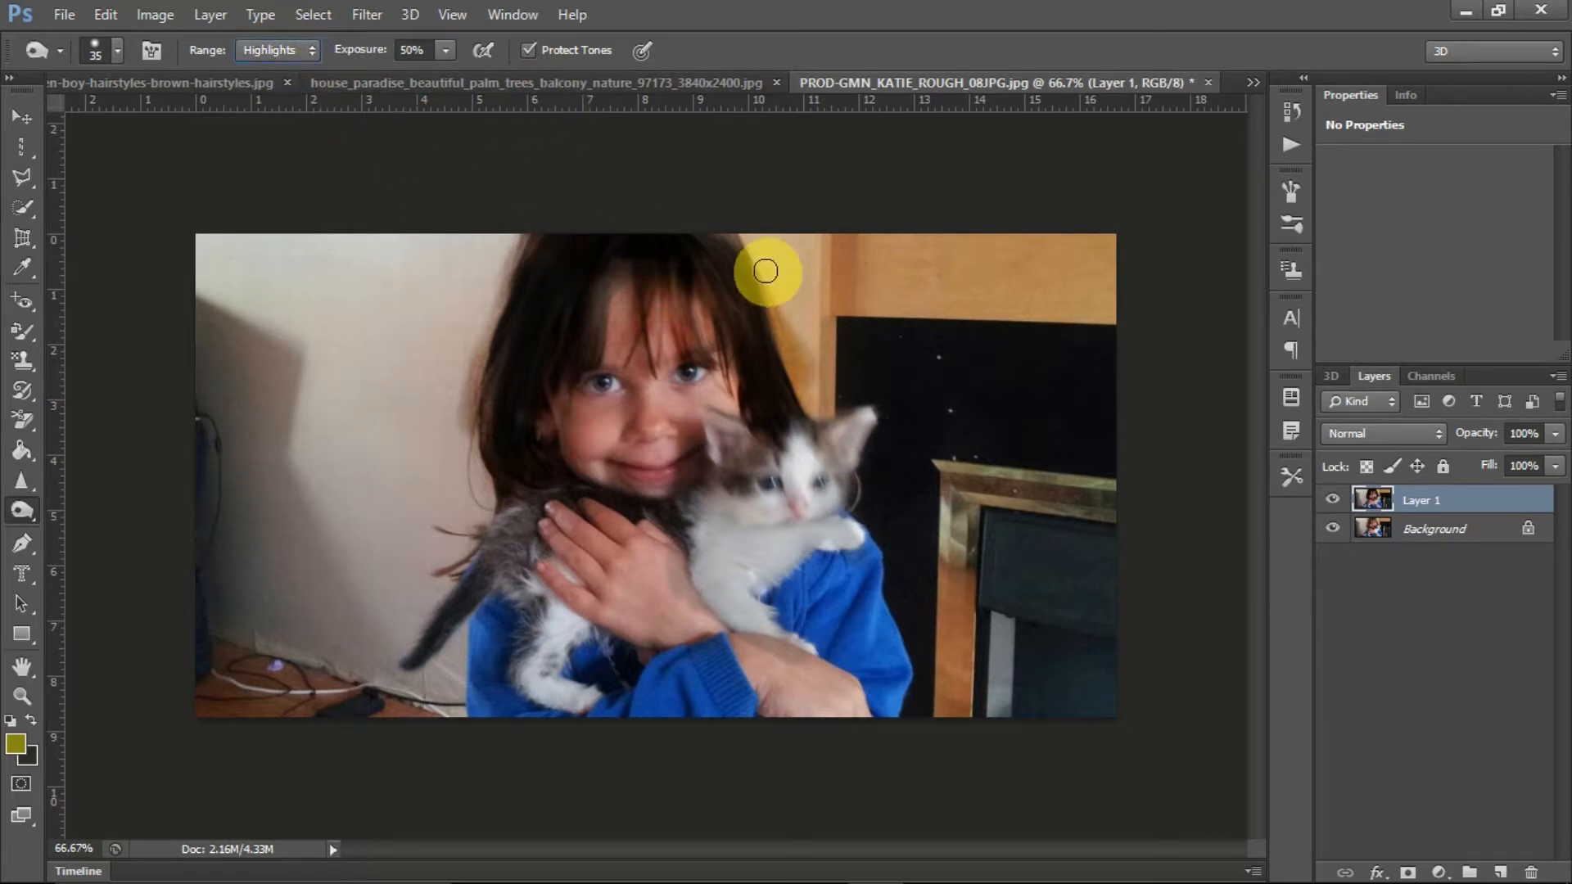
mouse_move(880, 561)
left_mouse_down()
mouse_move(857, 476)
mouse_move(851, 603)
mouse_move(763, 555)
left_mouse_up()
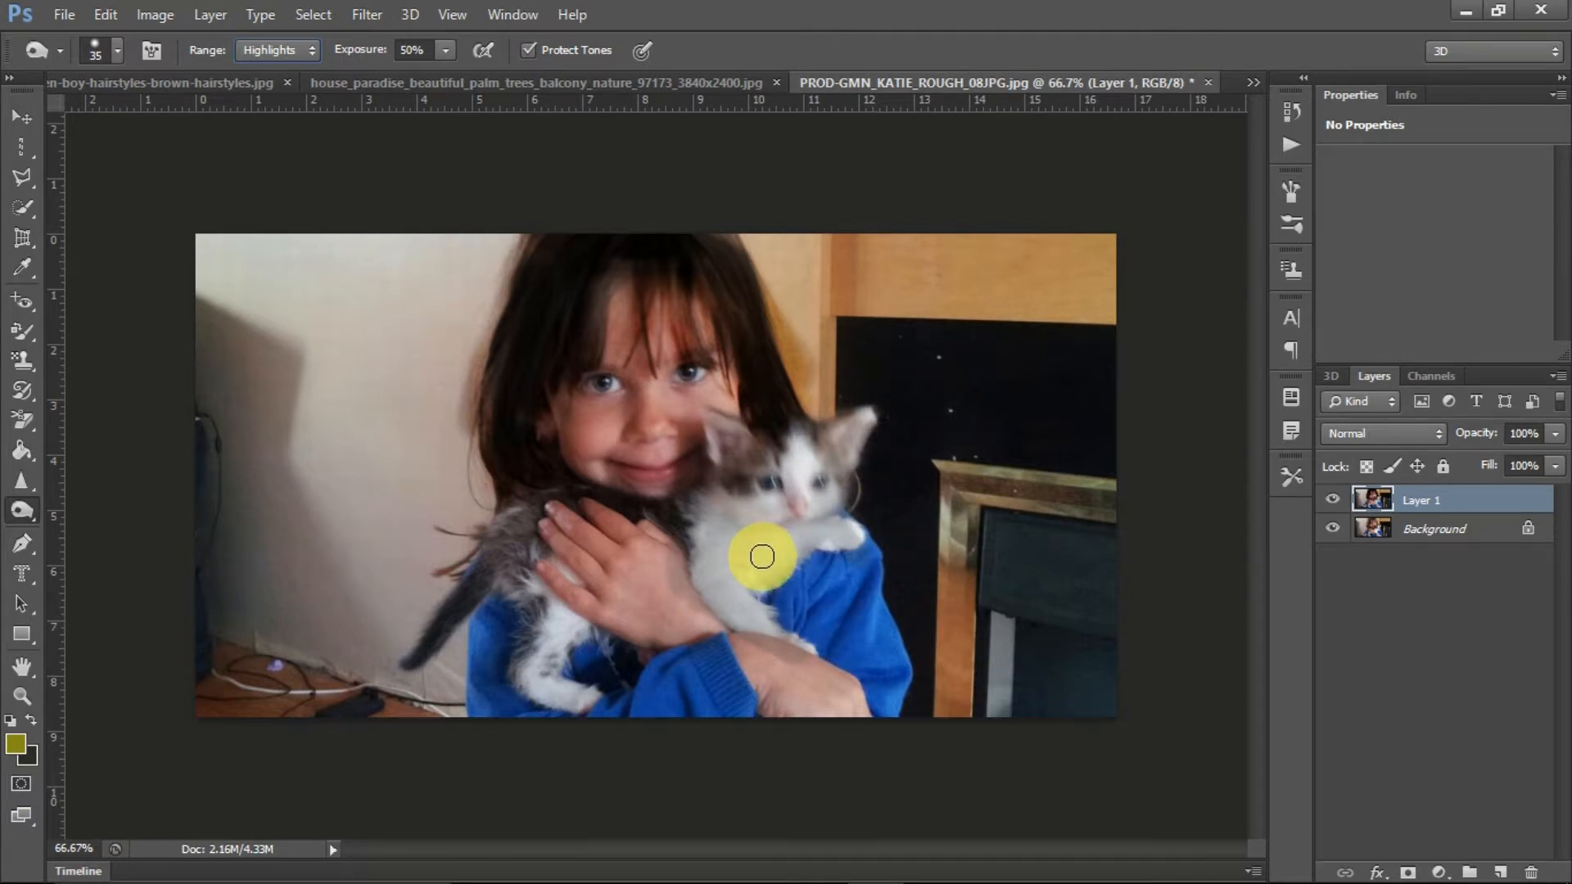
Step: Set the Burn range to Midtones with 57% exposure and brush over the kitten's grey back fur
left_click(283, 50)
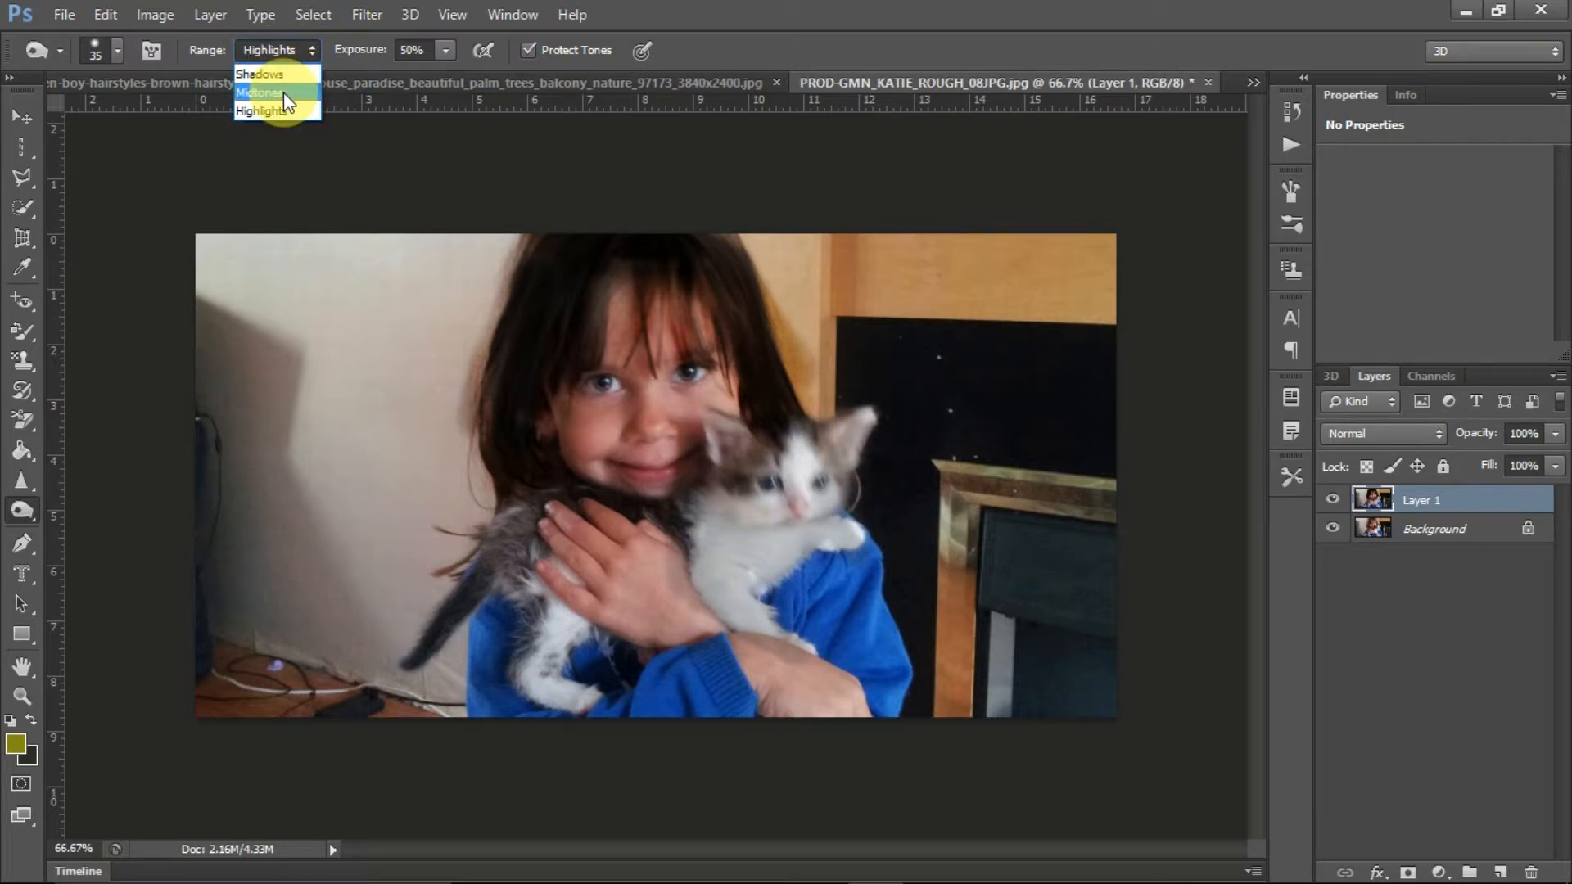
left_click(284, 94)
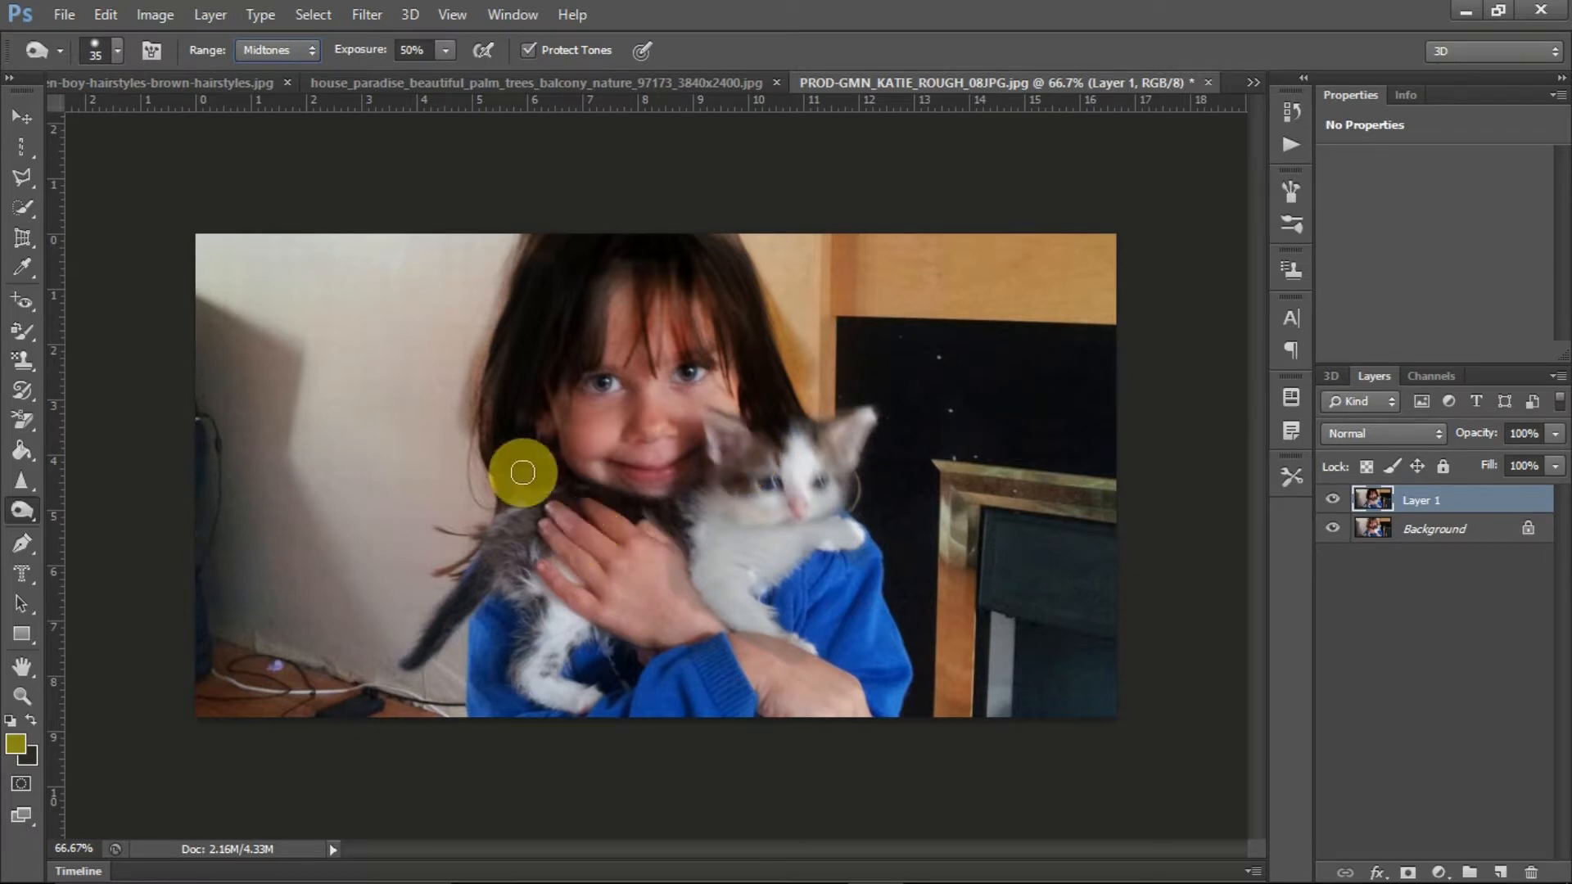
left_click(446, 53)
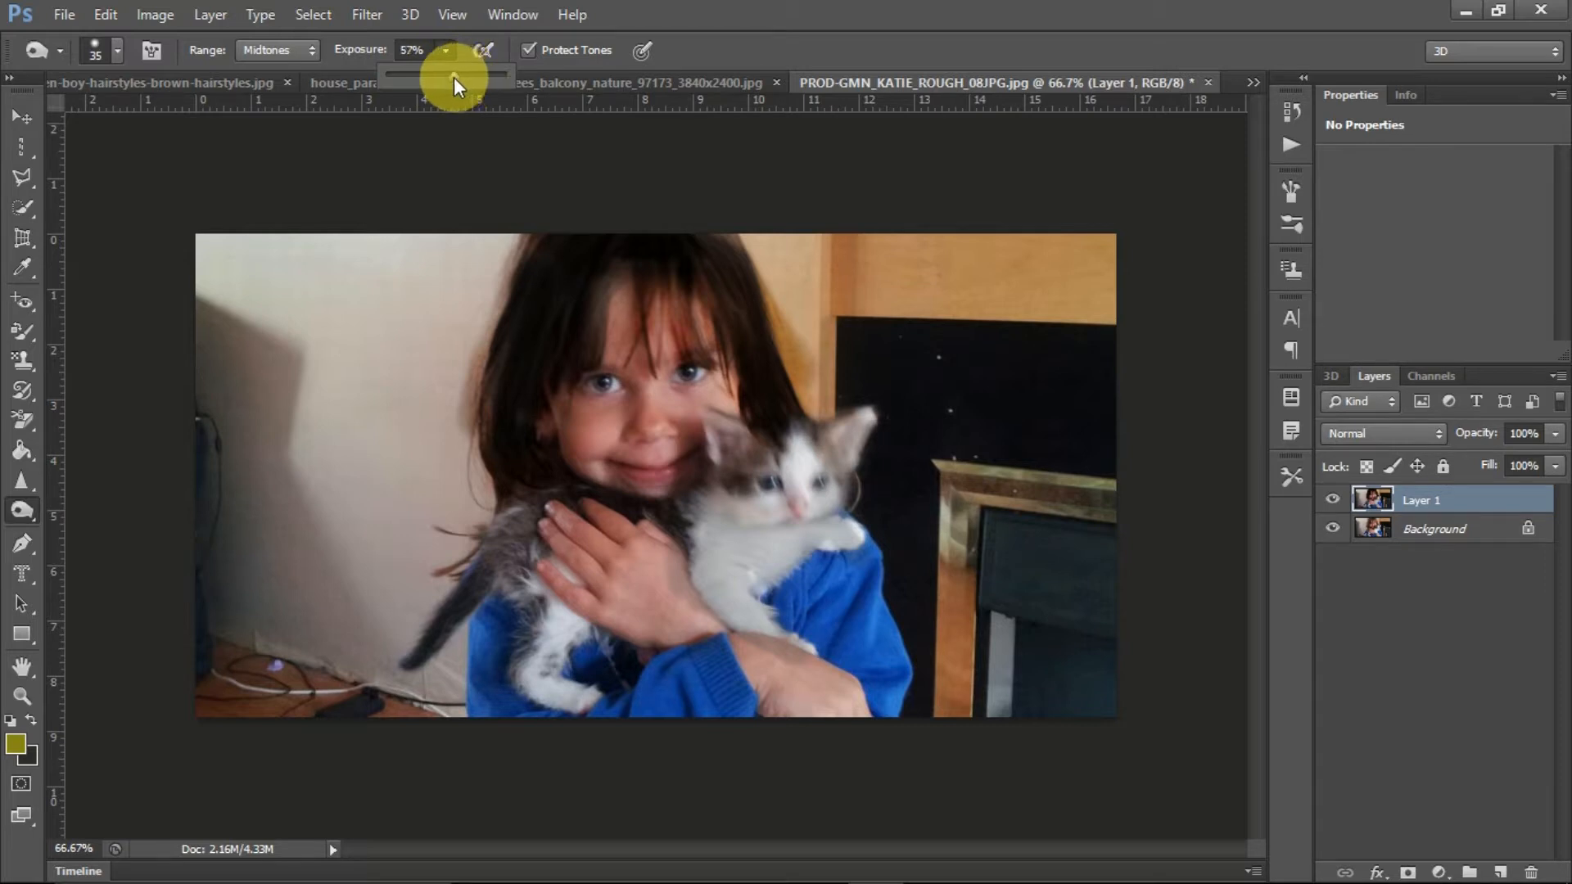
left_click(647, 9)
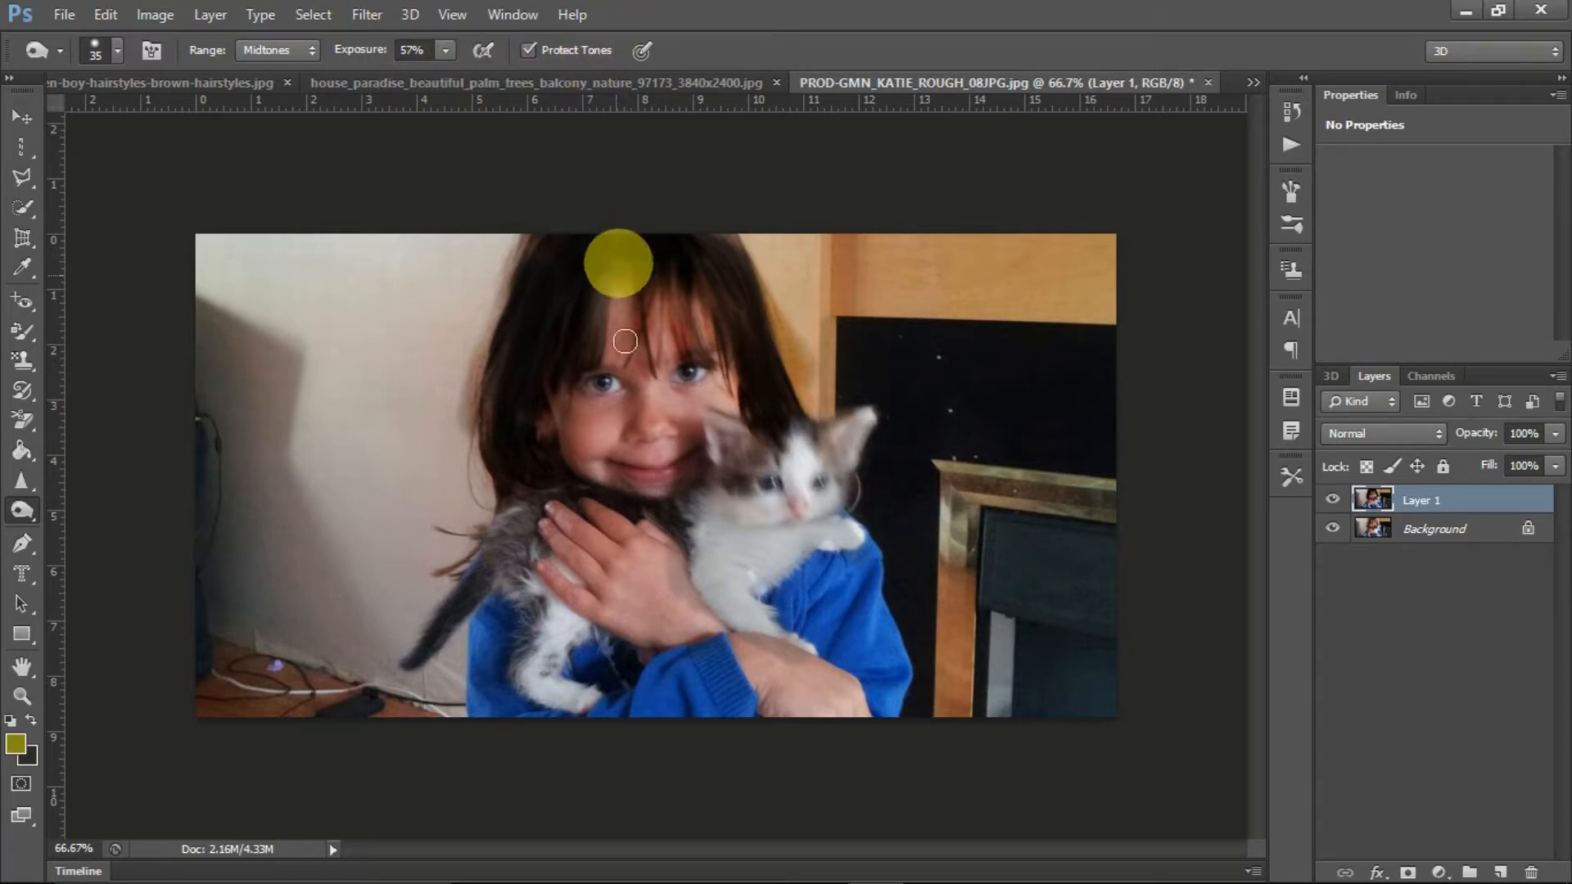
mouse_move(500, 547)
left_mouse_down()
mouse_move(471, 580)
mouse_move(471, 567)
mouse_move(496, 605)
mouse_move(479, 641)
mouse_move(500, 544)
mouse_move(465, 579)
mouse_move(404, 508)
mouse_move(543, 543)
mouse_move(541, 562)
mouse_move(557, 539)
mouse_move(502, 550)
left_mouse_up()
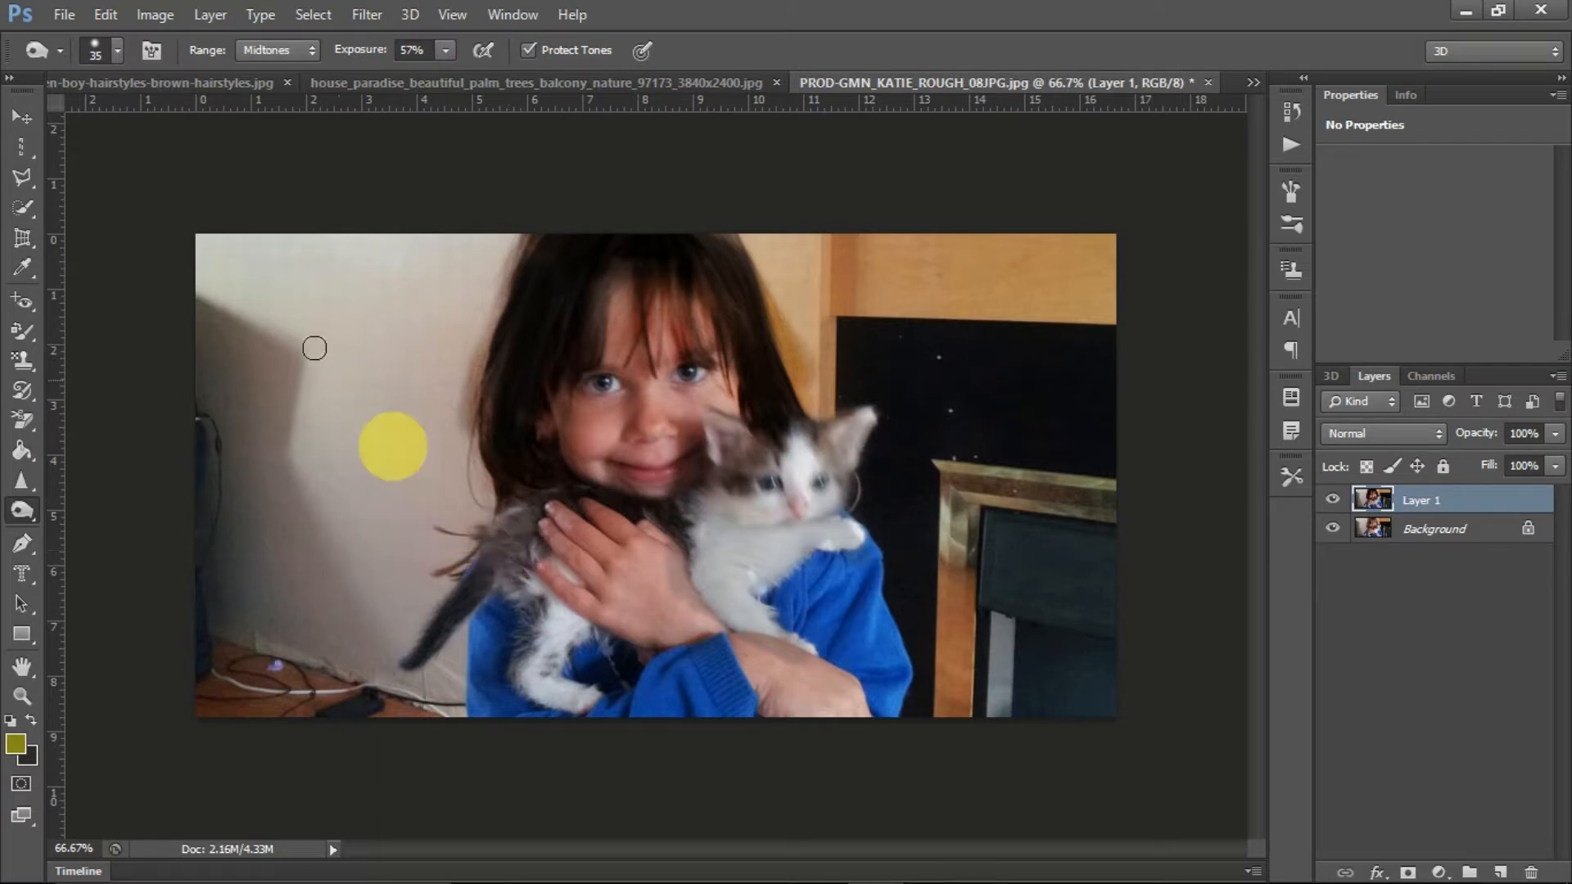
Step: Set the Burn range to Shadows and darken the kitten's tail, back and head fur, undoing and repainting the head
left_click(283, 59)
left_click(280, 74)
mouse_move(437, 617)
left_mouse_down()
mouse_move(399, 665)
mouse_move(545, 505)
mouse_move(492, 528)
mouse_move(527, 509)
mouse_move(509, 567)
mouse_move(521, 675)
mouse_move(522, 639)
mouse_move(530, 667)
mouse_move(577, 626)
mouse_move(544, 678)
mouse_move(841, 529)
mouse_move(701, 545)
mouse_move(675, 507)
mouse_move(678, 530)
mouse_move(762, 478)
mouse_move(707, 485)
mouse_move(761, 485)
mouse_move(726, 473)
mouse_move(771, 431)
mouse_move(721, 466)
mouse_move(782, 429)
mouse_move(764, 441)
mouse_move(829, 440)
mouse_move(792, 463)
mouse_move(919, 518)
left_mouse_up()
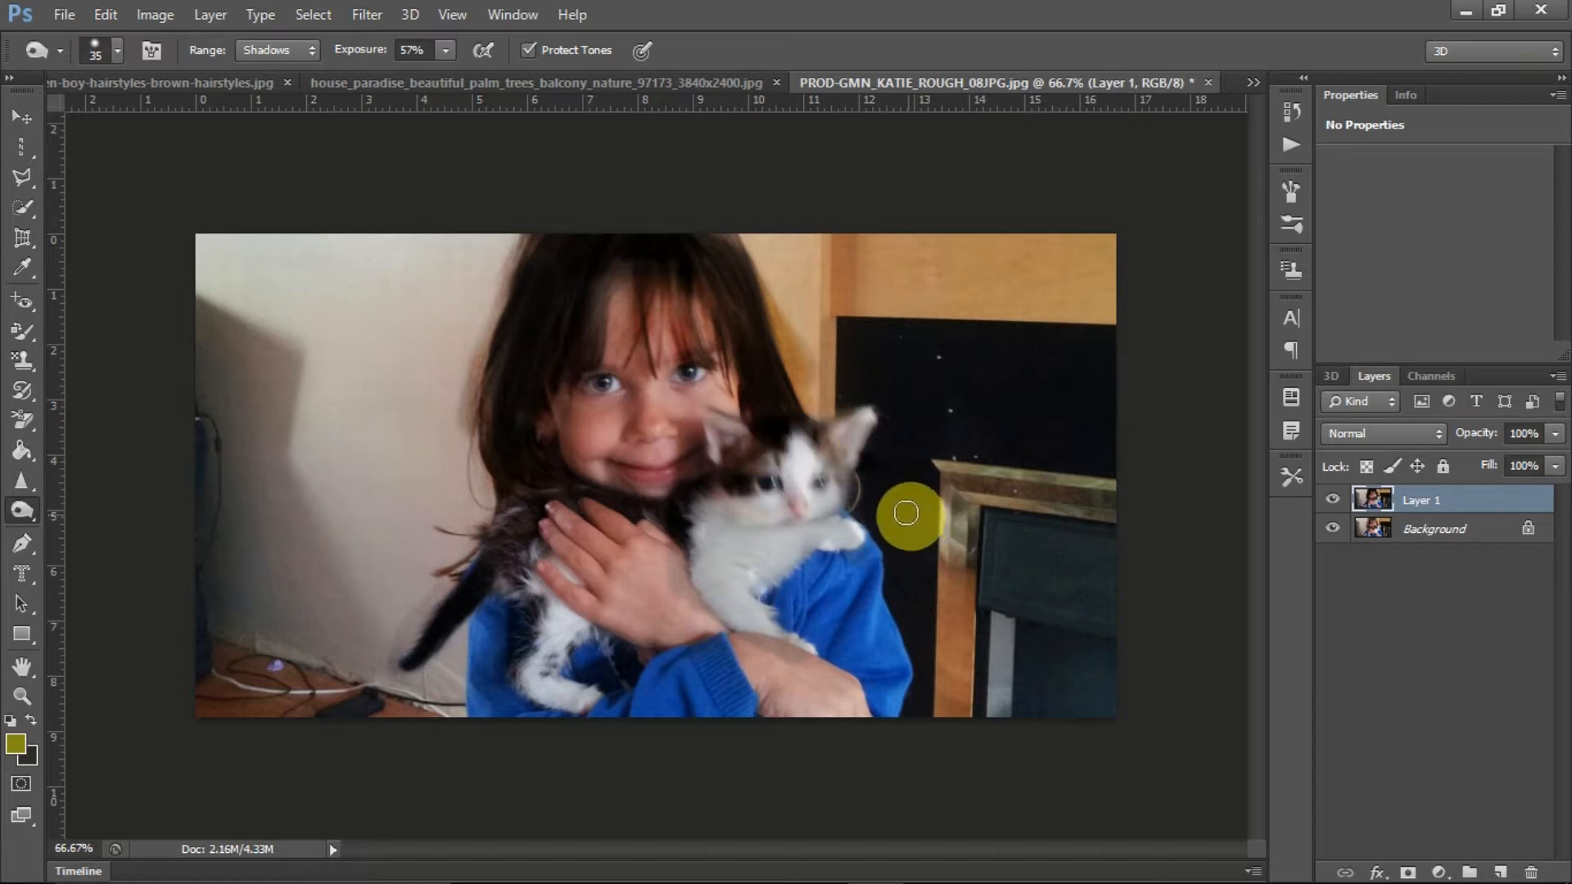
key("ctrl+z")
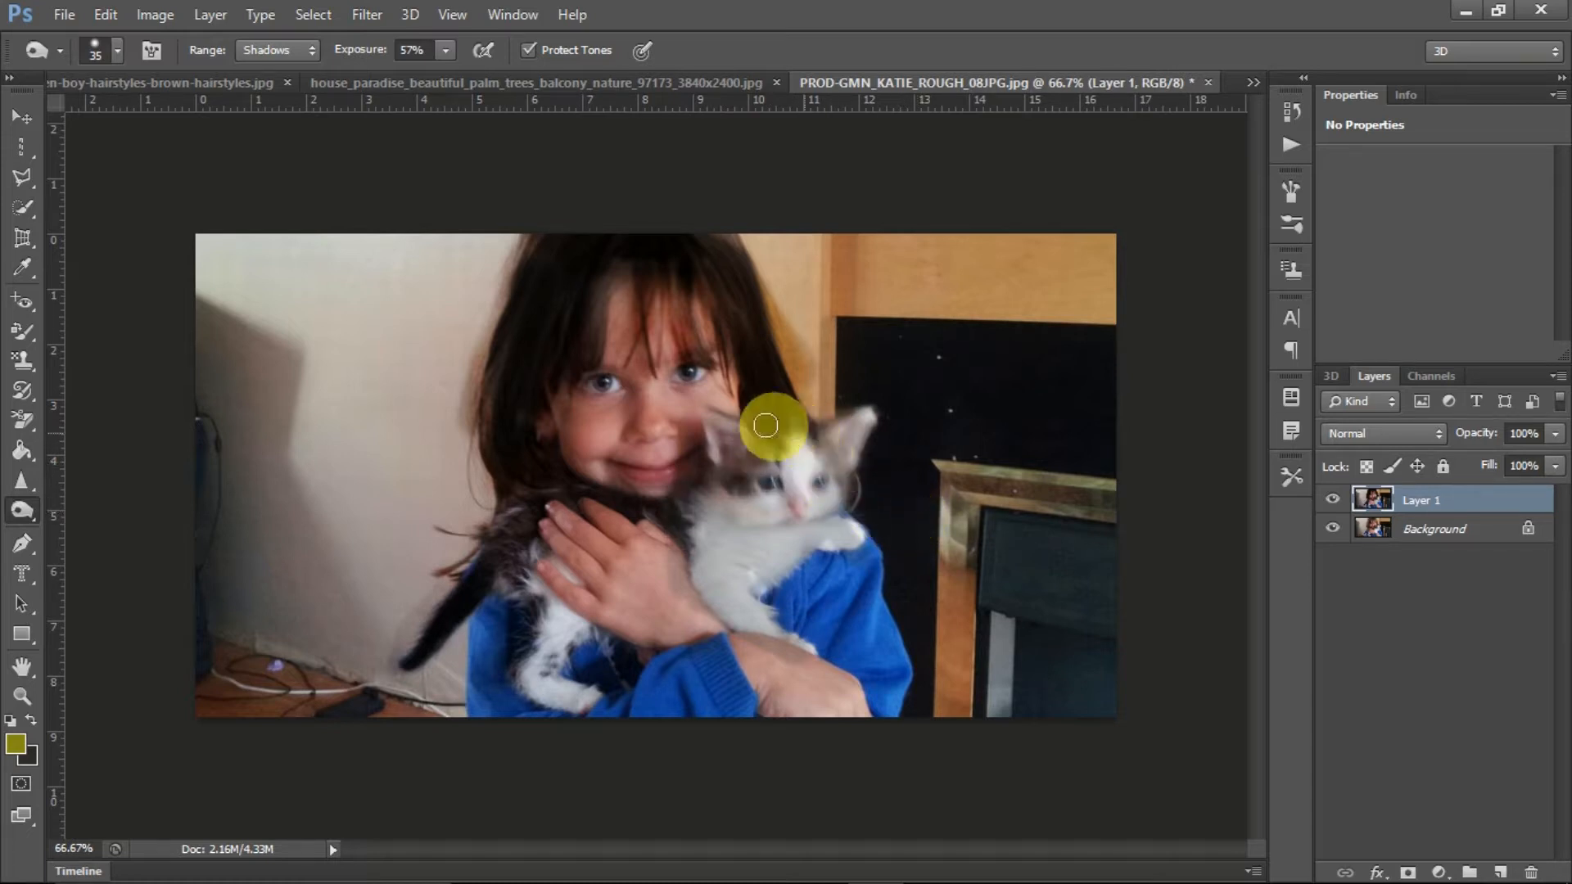
mouse_move(766, 468)
left_mouse_down()
mouse_move(711, 479)
mouse_move(776, 460)
mouse_move(750, 457)
mouse_move(700, 499)
mouse_move(758, 552)
mouse_move(734, 485)
mouse_move(868, 556)
mouse_move(824, 454)
mouse_move(874, 506)
mouse_move(841, 505)
mouse_move(805, 434)
mouse_move(881, 377)
mouse_move(825, 452)
mouse_move(825, 540)
mouse_move(873, 563)
mouse_move(855, 409)
mouse_move(862, 484)
mouse_move(870, 461)
mouse_move(868, 426)
mouse_move(855, 610)
mouse_move(862, 589)
mouse_move(830, 617)
mouse_move(742, 573)
left_mouse_up()
mouse_move(806, 635)
left_mouse_down()
mouse_move(765, 625)
mouse_move(645, 690)
mouse_move(538, 621)
mouse_move(662, 637)
mouse_move(611, 376)
mouse_move(726, 459)
mouse_move(621, 333)
left_mouse_up()
Step: Activate the Dodge tool, reduce its brush to 50 px and lighten the girl's face in the Midtones range
left_click(8, 497)
mouse_move(4, 496)
left_mouse_down()
mouse_move(135, 558)
mouse_move(156, 512)
left_mouse_up()
mouse_move(637, 430)
left_mouse_down()
mouse_move(598, 459)
mouse_move(609, 356)
mouse_move(580, 444)
mouse_move(596, 371)
mouse_move(570, 427)
mouse_move(661, 468)
mouse_move(627, 476)
mouse_move(674, 472)
mouse_move(631, 409)
mouse_move(641, 446)
mouse_move(643, 415)
mouse_move(728, 377)
mouse_move(712, 416)
mouse_move(660, 326)
mouse_move(630, 343)
mouse_move(630, 300)
mouse_move(630, 380)
mouse_move(703, 334)
mouse_move(744, 390)
mouse_move(625, 437)
mouse_move(555, 438)
mouse_move(590, 475)
mouse_move(656, 479)
mouse_move(723, 425)
mouse_move(728, 399)
mouse_move(676, 574)
mouse_move(698, 605)
mouse_move(774, 550)
mouse_move(762, 483)
left_mouse_up()
key("bracketleft")
key("bracketleft")
key("bracketleft")
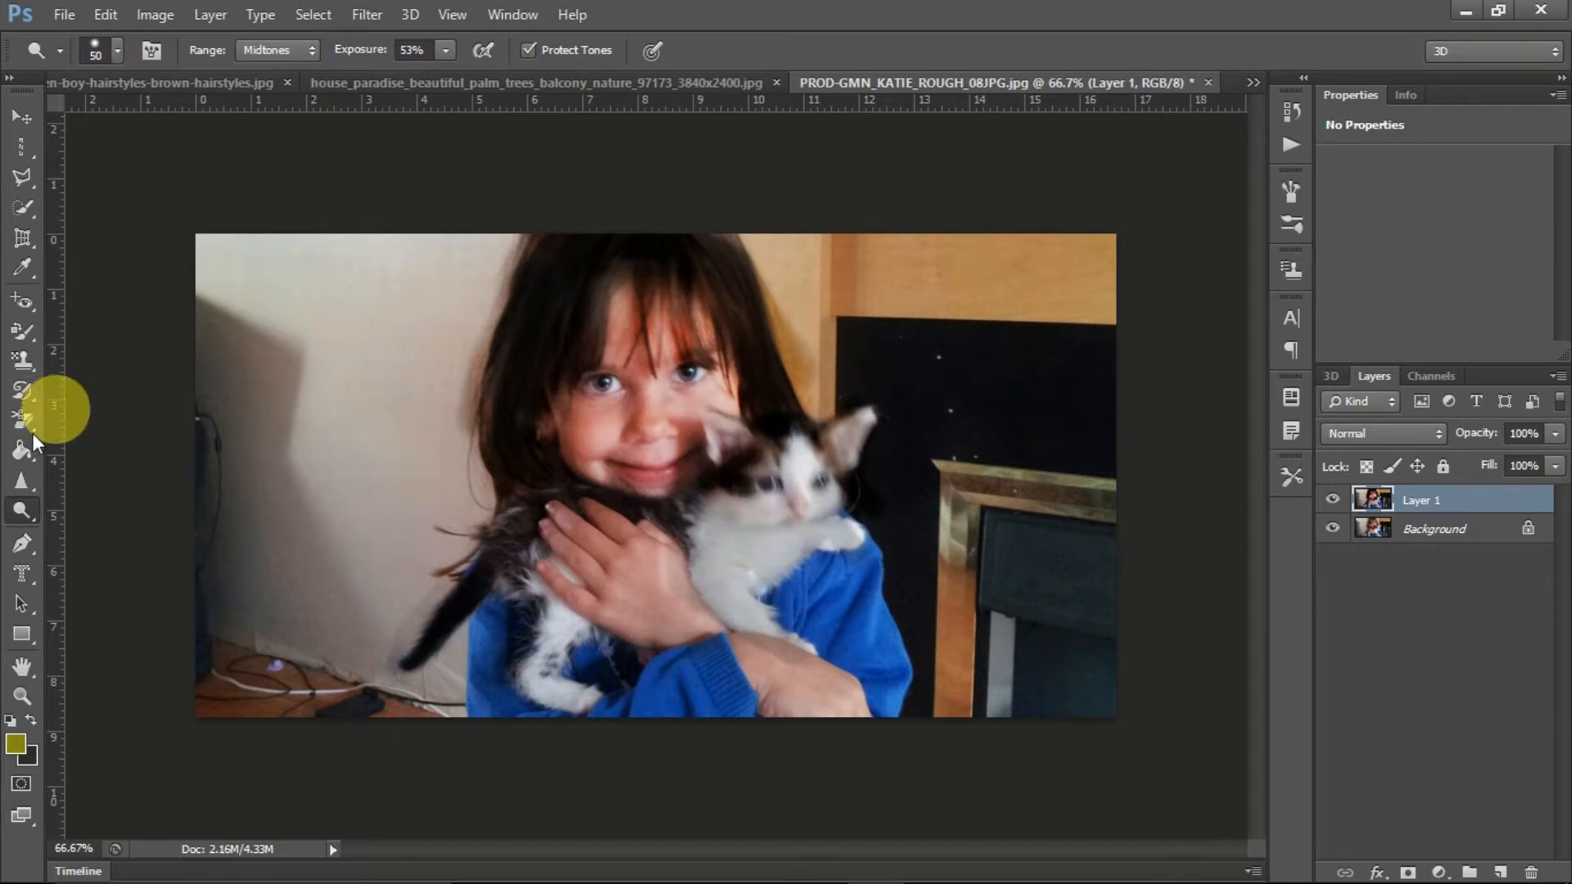
Step: Activate the Sharpen tool and brush over the kitten's face and chest at 50% strength with a 35 px brush
left_click(31, 483)
left_click(145, 498)
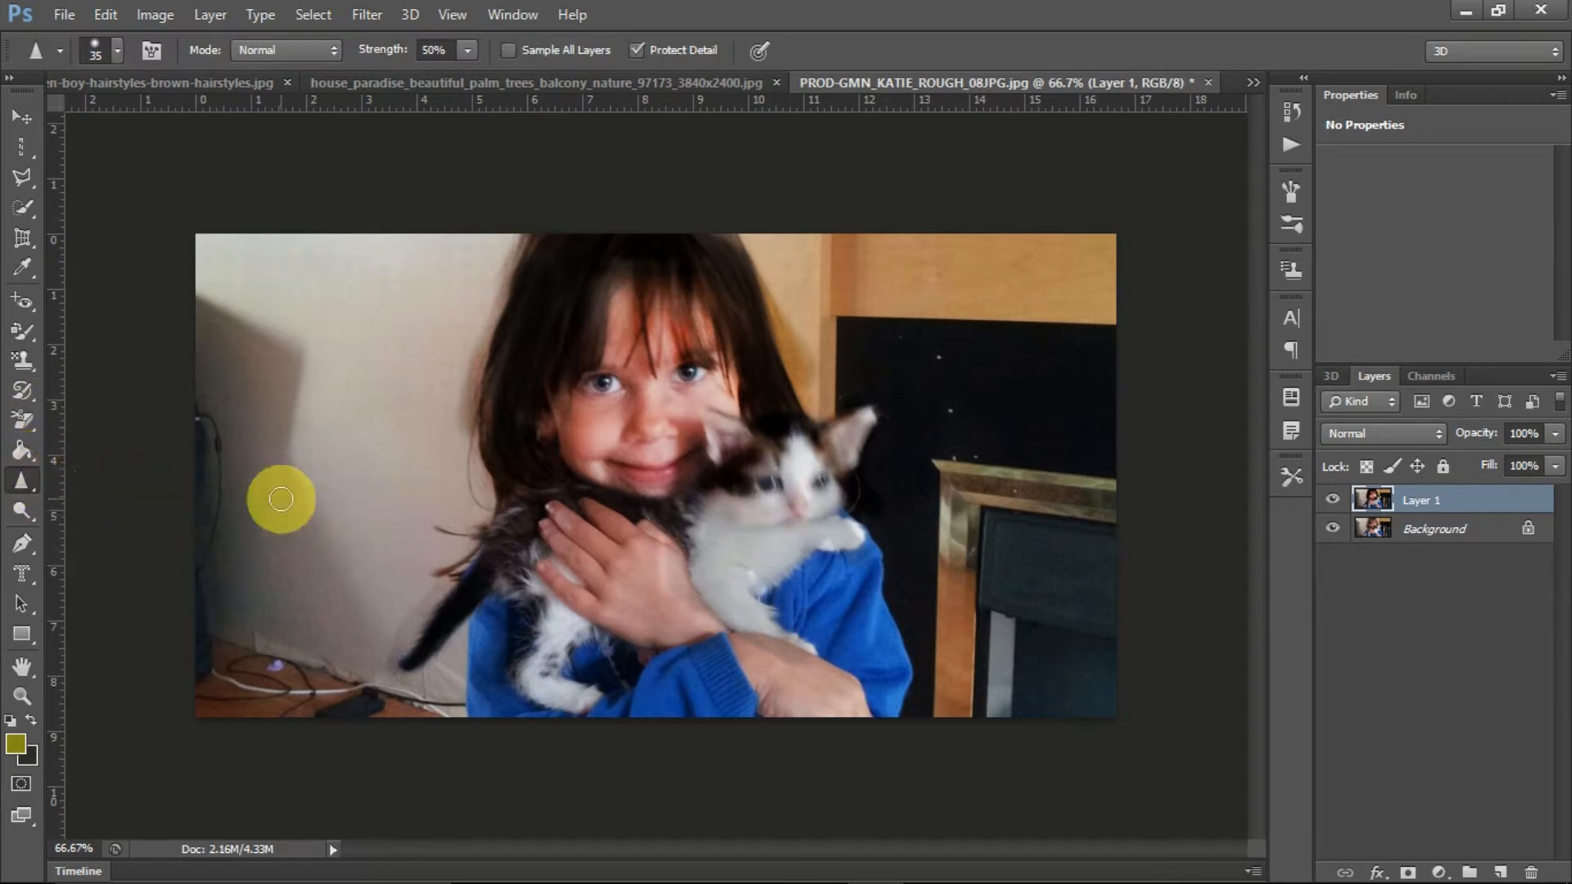
mouse_move(755, 499)
left_mouse_down()
mouse_move(765, 467)
mouse_move(762, 485)
mouse_move(826, 488)
mouse_move(625, 404)
mouse_move(597, 376)
mouse_move(720, 384)
mouse_move(696, 372)
mouse_move(1053, 587)
mouse_move(765, 569)
mouse_move(772, 631)
mouse_move(741, 614)
left_mouse_up()
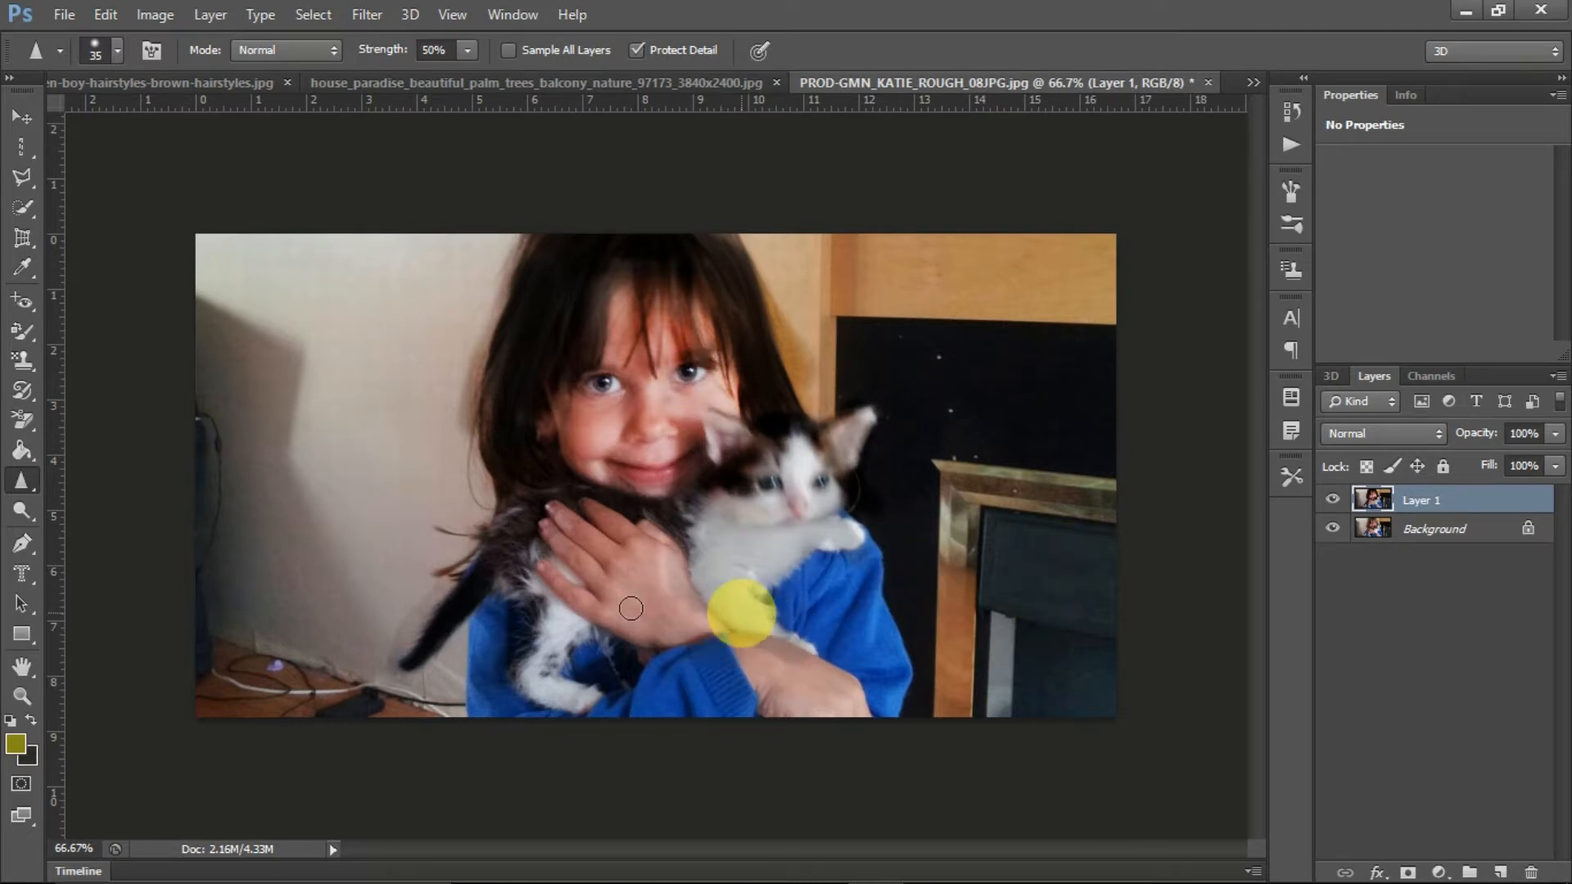
Step: Activate the Burn tool and brush over the girl's face and chin in the Shadows range at 57% exposure
left_click(31, 488)
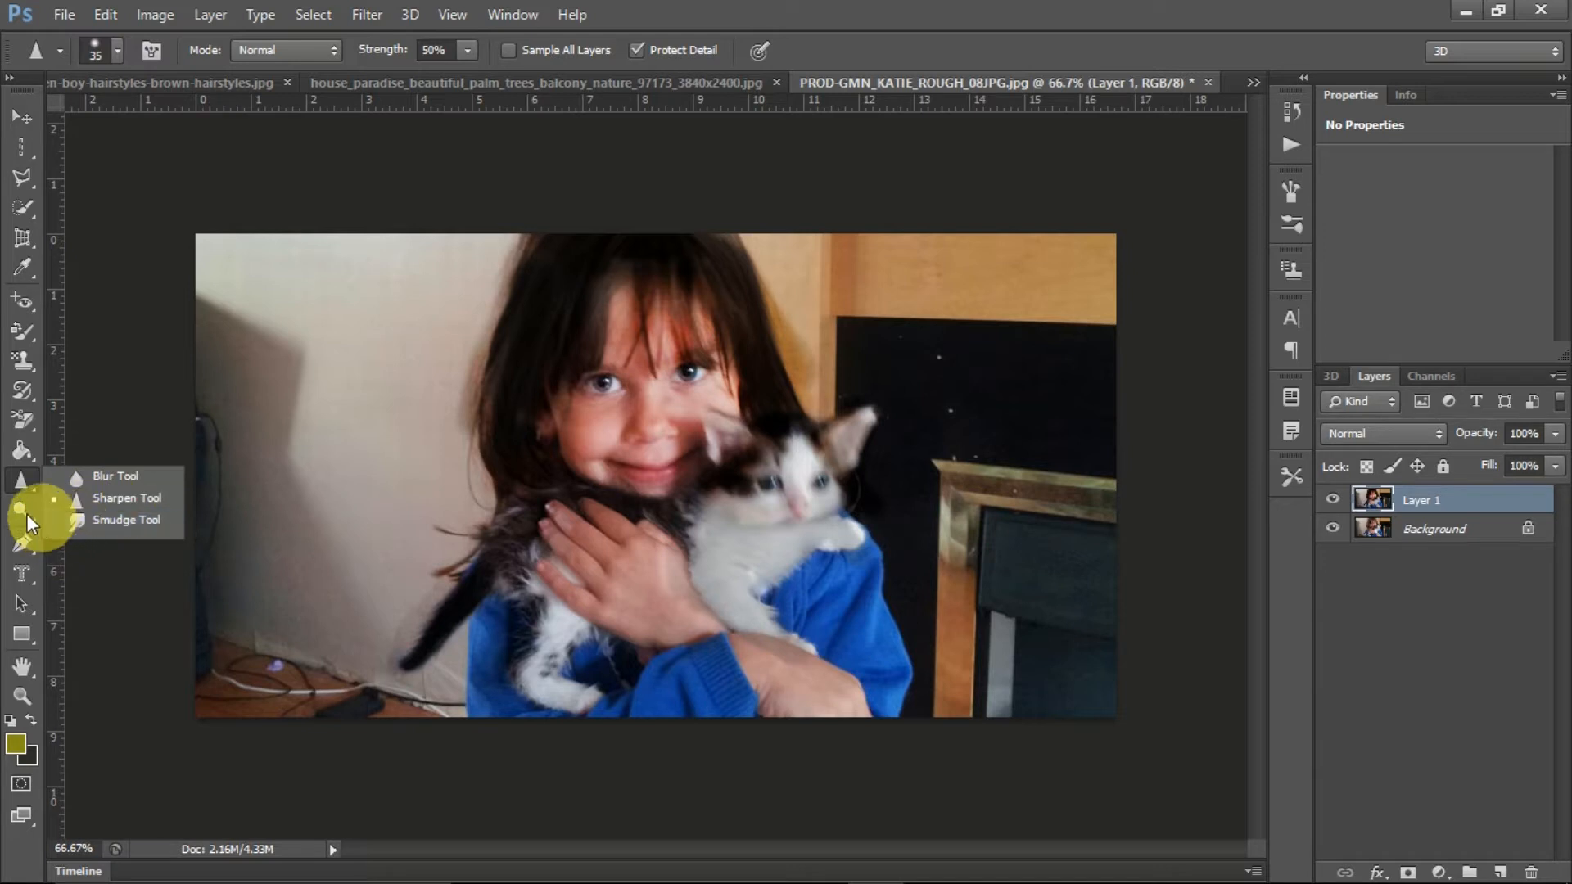
left_click(26, 514)
left_click(105, 531)
left_click_drag(565, 487, 596, 386)
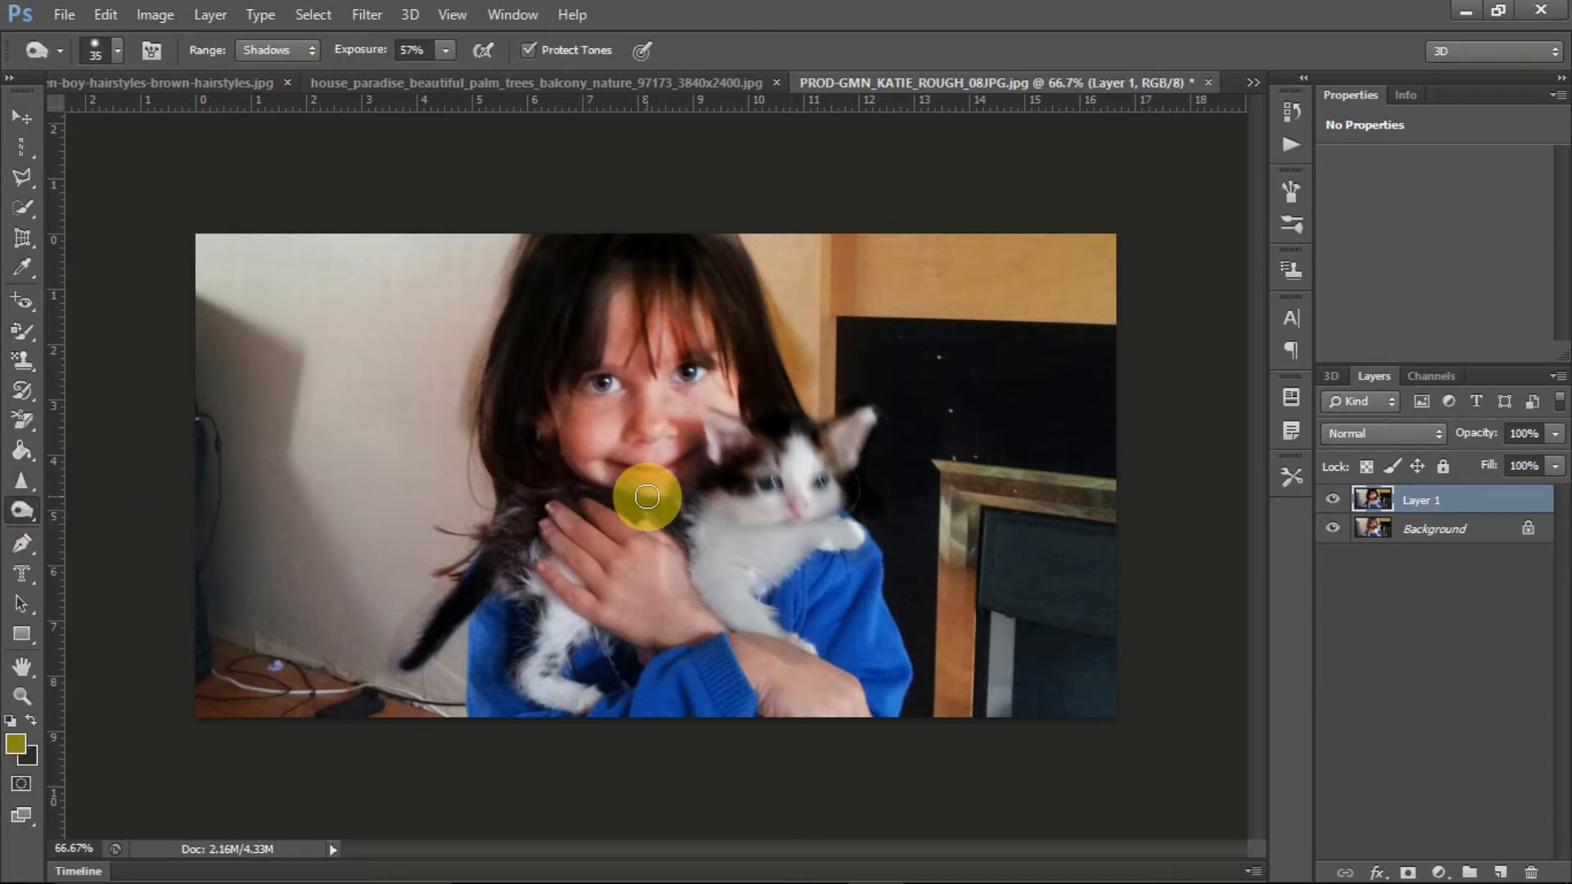
left_click_drag(647, 496, 648, 477)
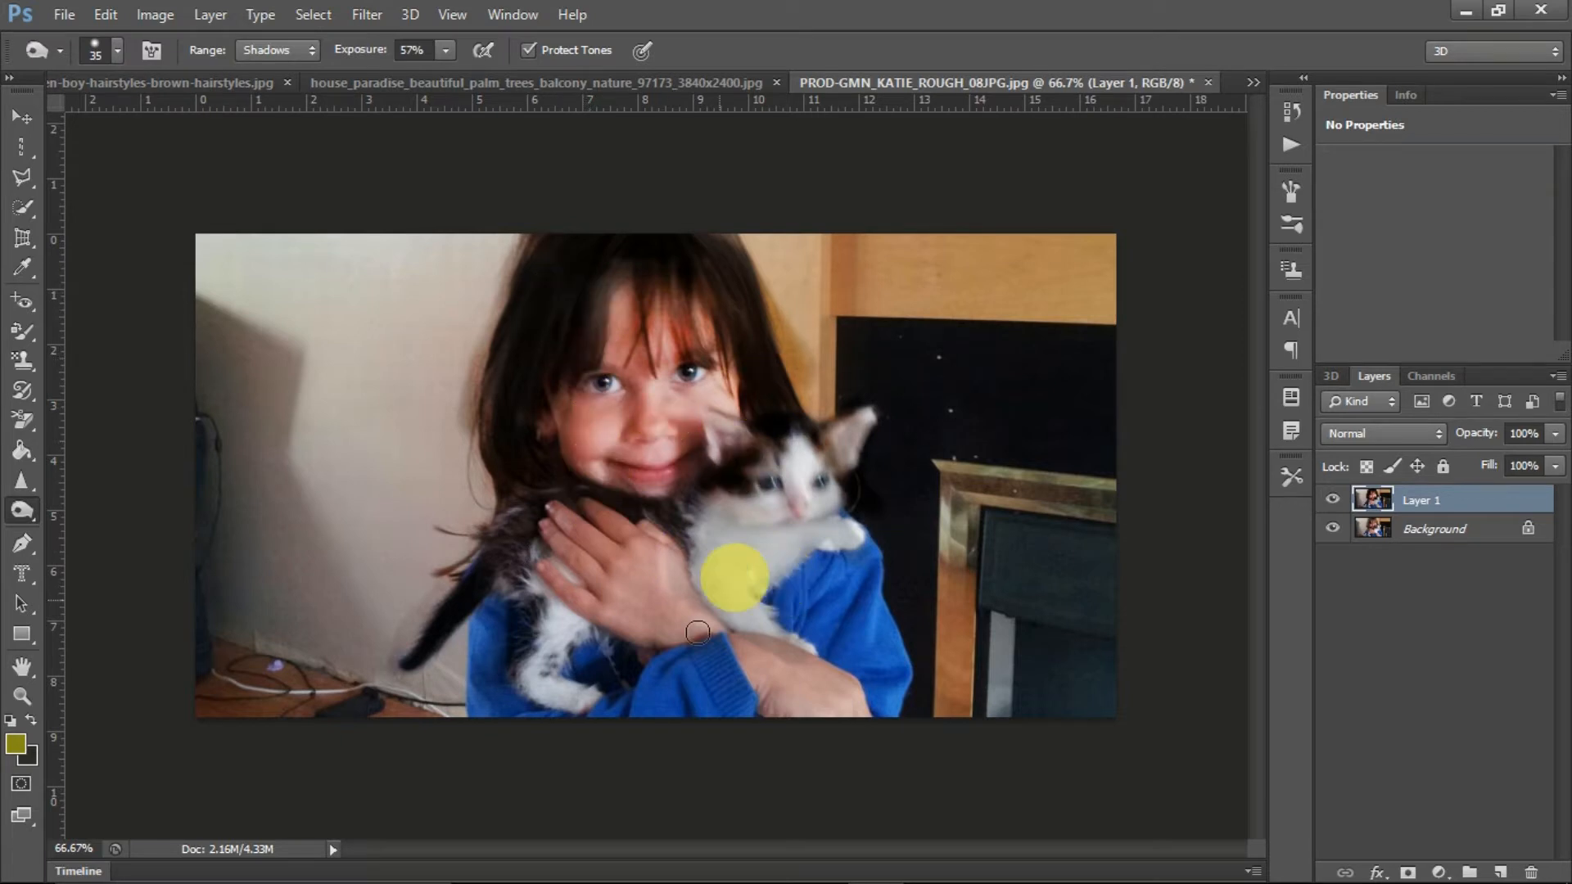
Step: Activate the Sponge tool in Desaturate mode and set its brush size to 133 px
right_click(24, 512)
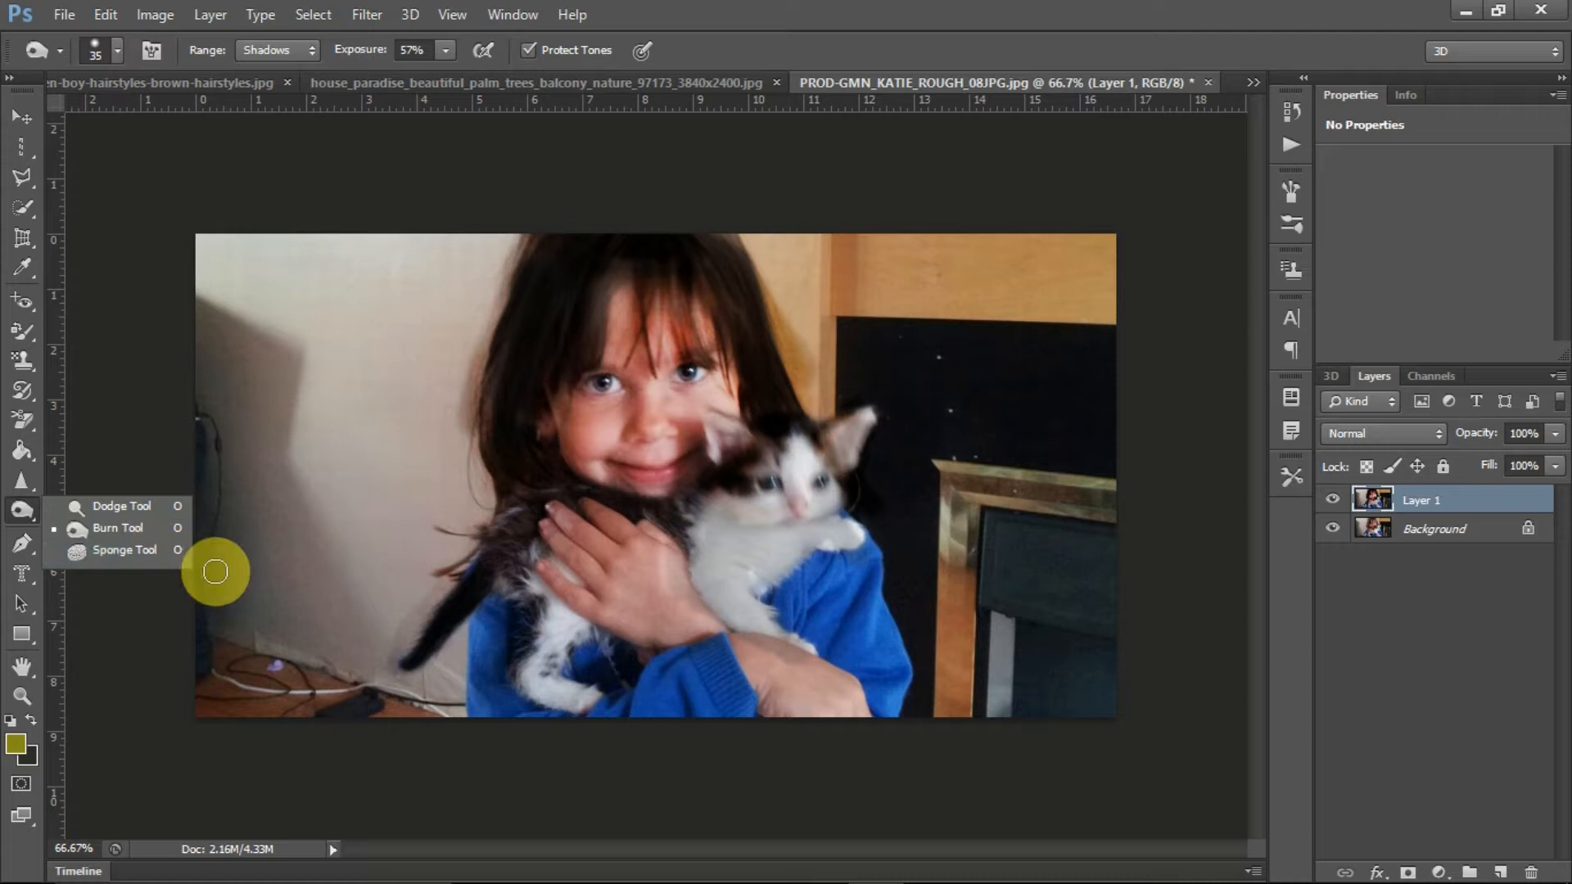
left_click(131, 550)
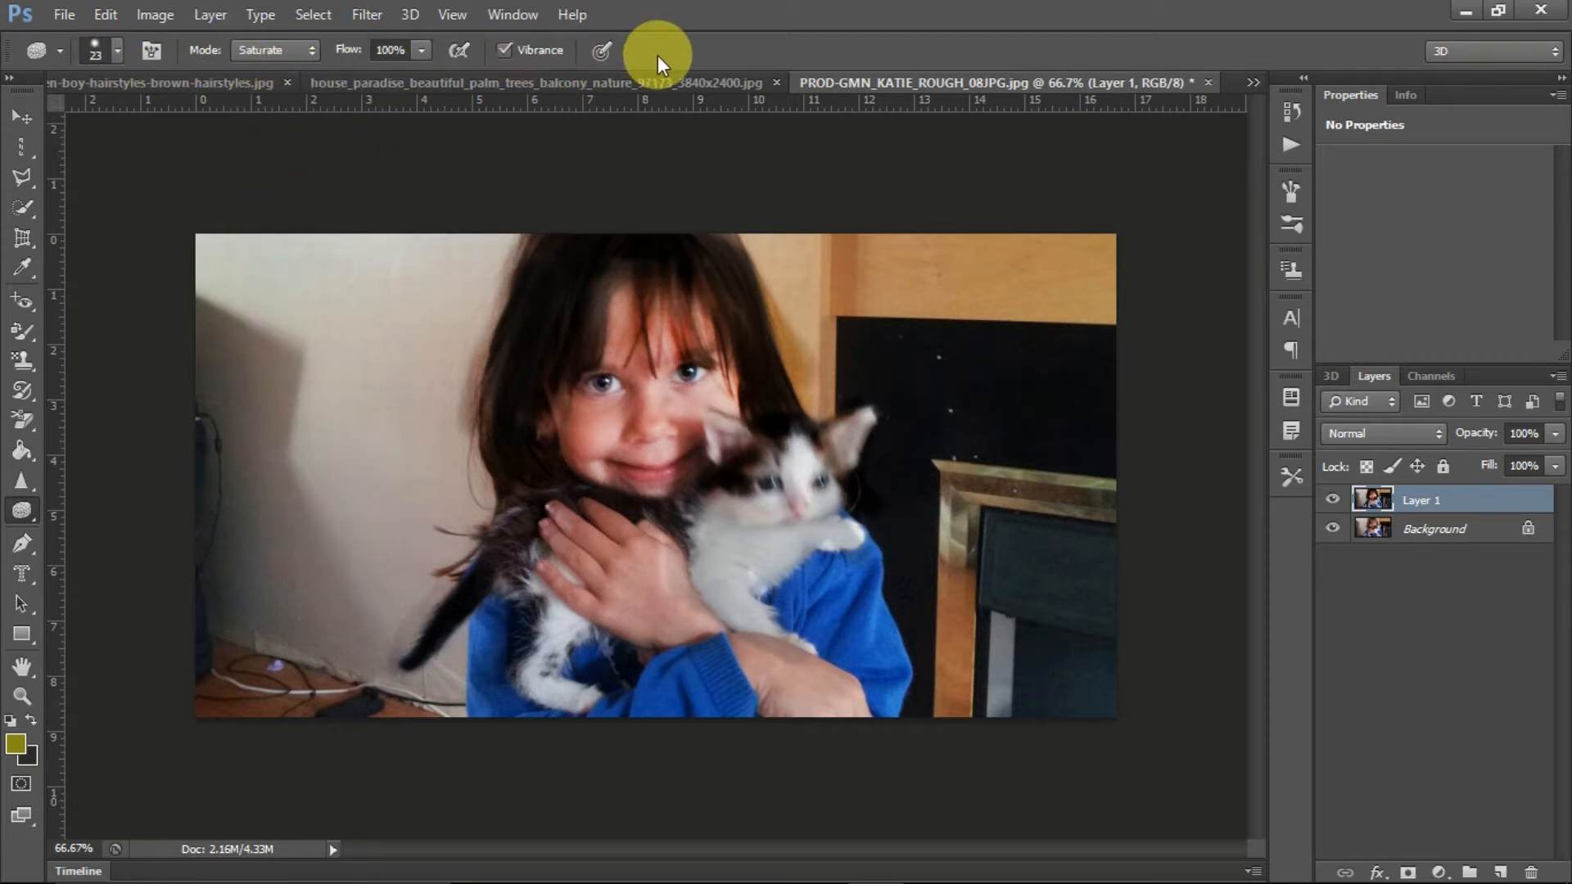
left_click(299, 51)
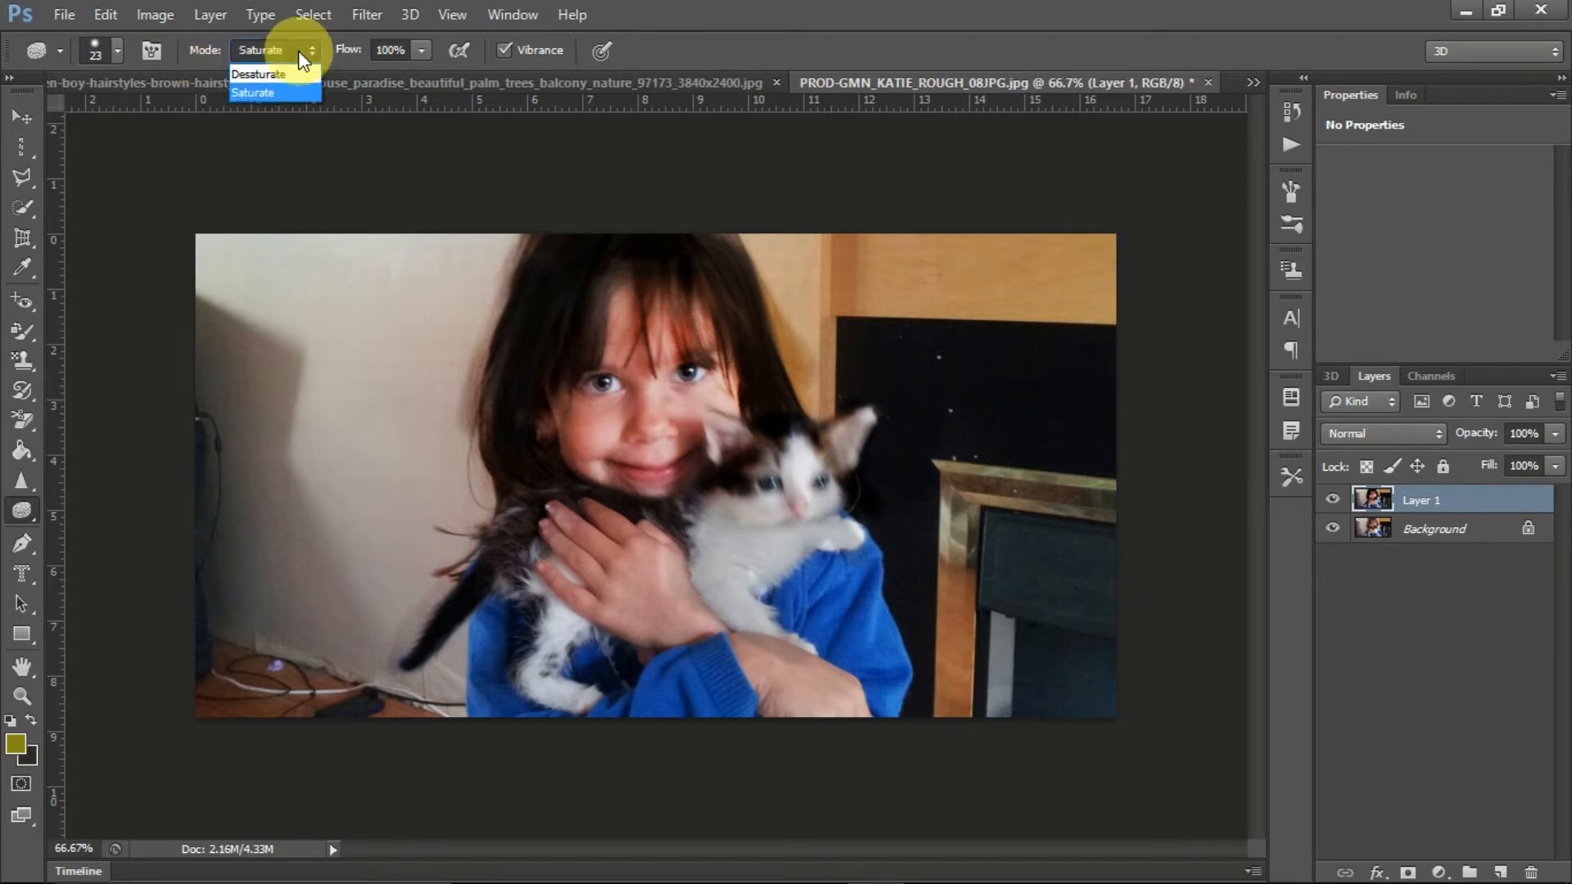
left_click(295, 68)
left_click(284, 51)
left_click(280, 92)
left_click(288, 57)
left_click(282, 71)
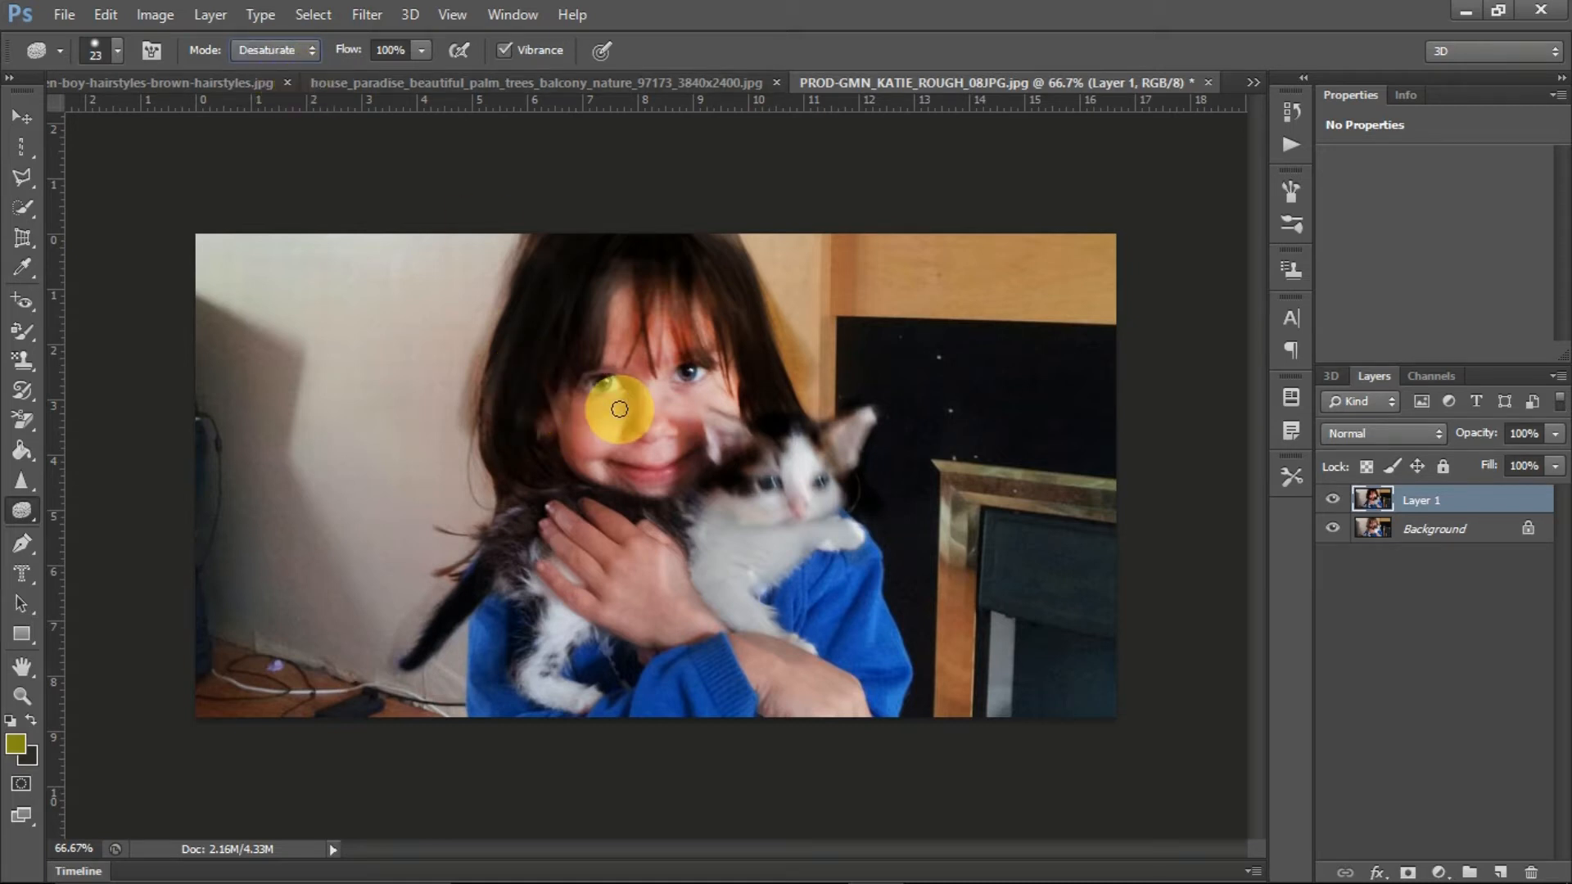
left_click(100, 57)
left_click(165, 117)
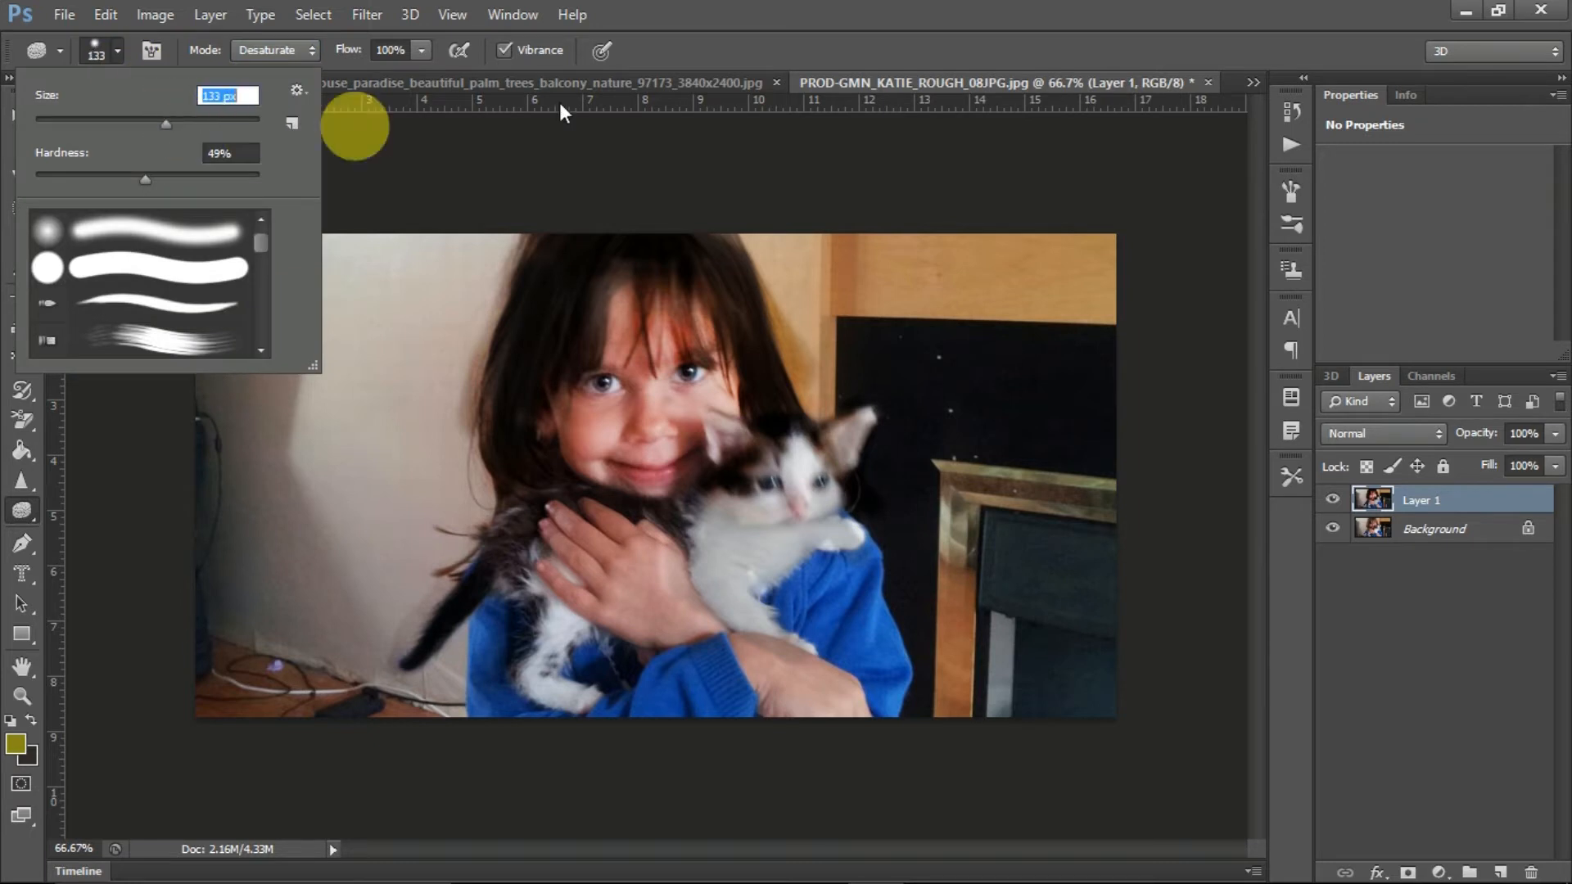
left_click(683, 20)
Step: Try desaturating the girl's face with the Sponge tool, undoing each stroke
mouse_move(642, 387)
left_mouse_down()
mouse_move(615, 350)
mouse_move(595, 447)
mouse_move(616, 352)
mouse_move(642, 420)
mouse_move(699, 365)
mouse_move(698, 465)
mouse_move(661, 307)
mouse_move(608, 414)
mouse_move(609, 339)
mouse_move(671, 356)
left_mouse_up()
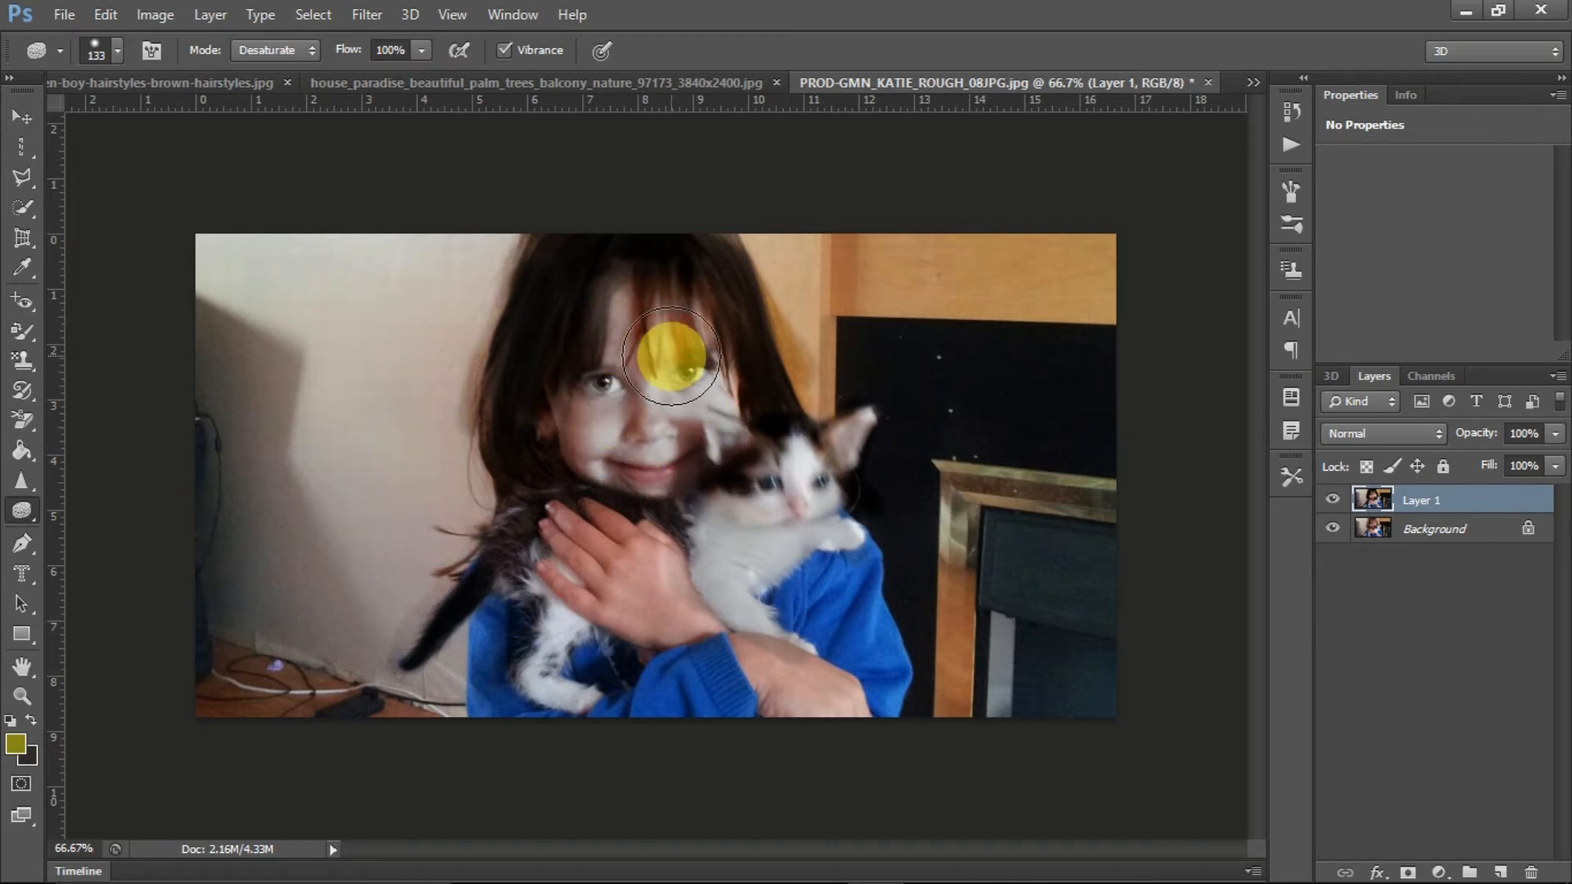
key("ctrl+z")
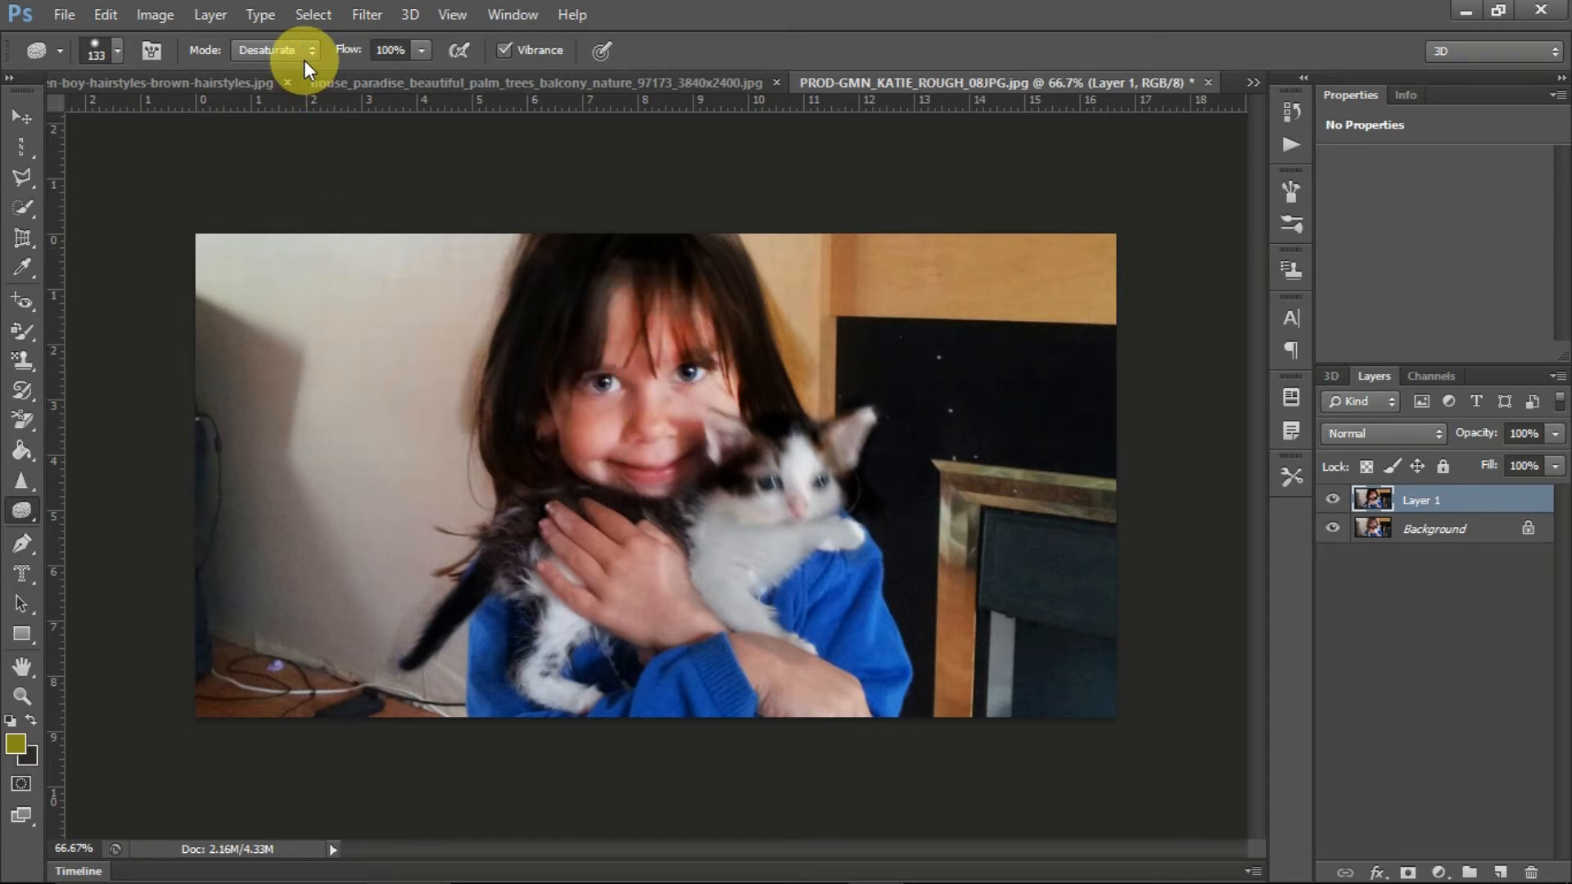
mouse_move(635, 425)
left_mouse_down()
mouse_move(632, 342)
mouse_move(618, 345)
mouse_move(680, 420)
mouse_move(729, 379)
mouse_move(647, 479)
mouse_move(652, 327)
mouse_move(732, 320)
mouse_move(611, 470)
mouse_move(553, 355)
mouse_move(590, 278)
mouse_move(501, 388)
mouse_move(520, 355)
mouse_move(575, 419)
mouse_move(639, 391)
mouse_move(746, 434)
left_mouse_up()
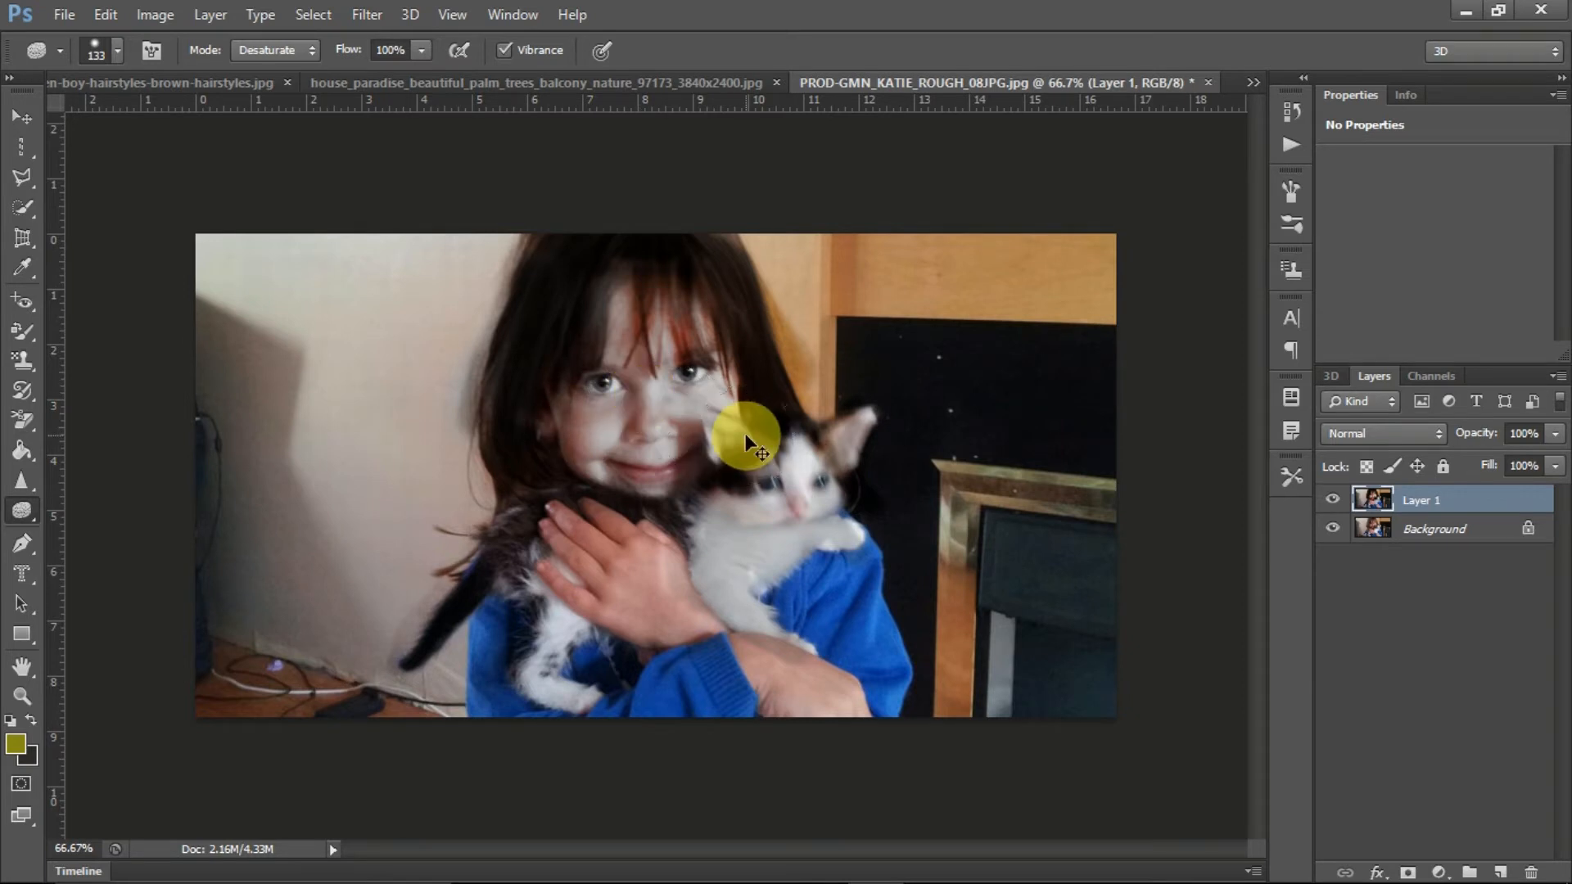
key("ctrl+z")
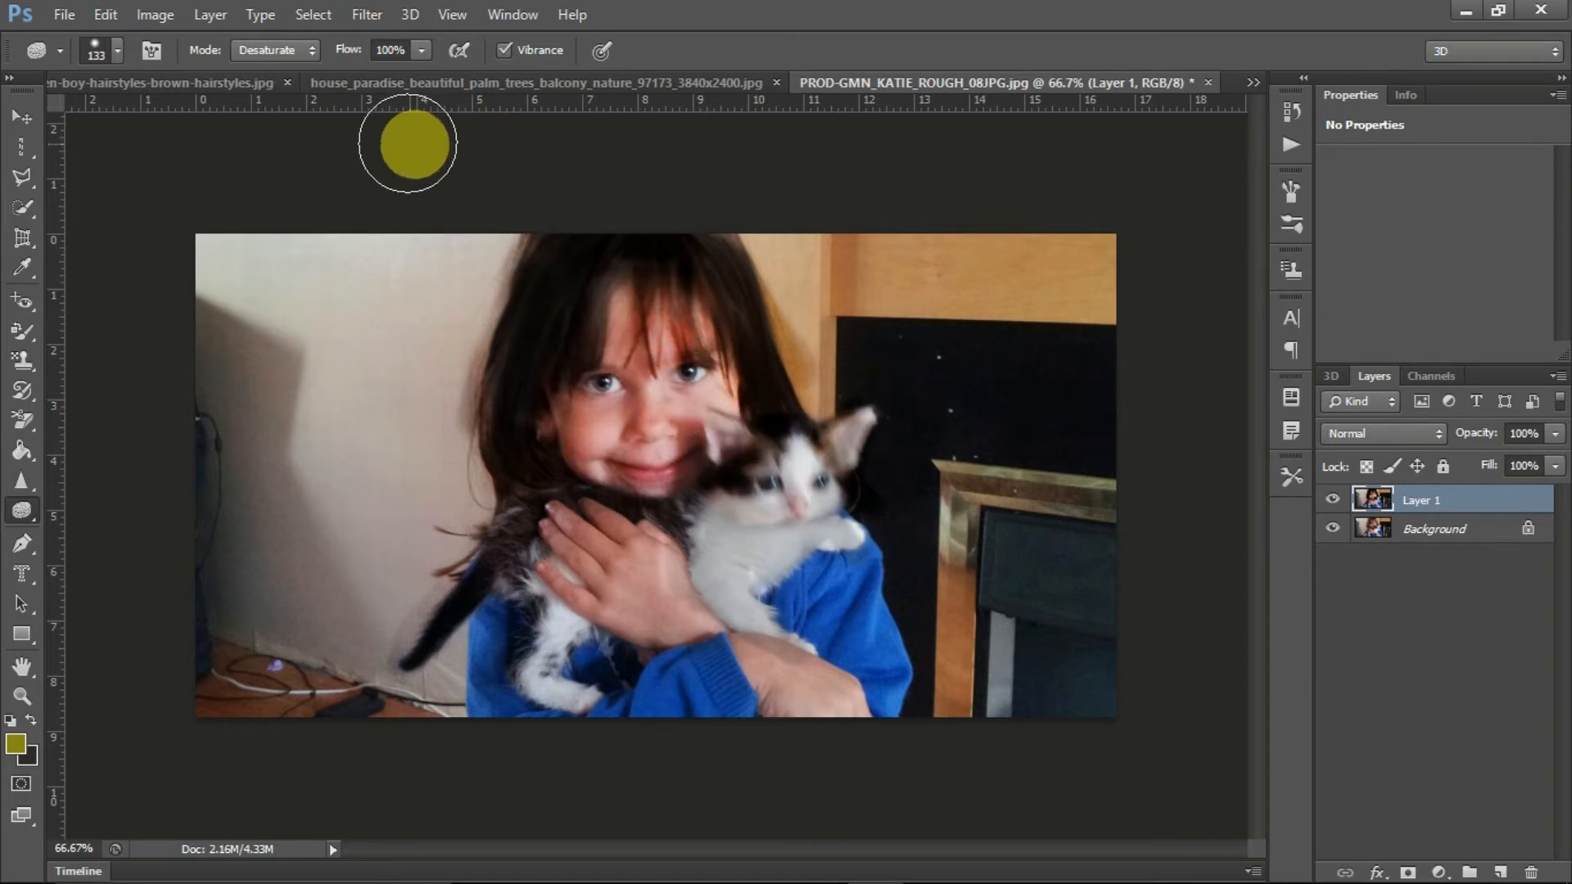
Step: Set the Sponge mode to Saturate and brush over the girl's lower face and the kitten's cheek
left_click(268, 53)
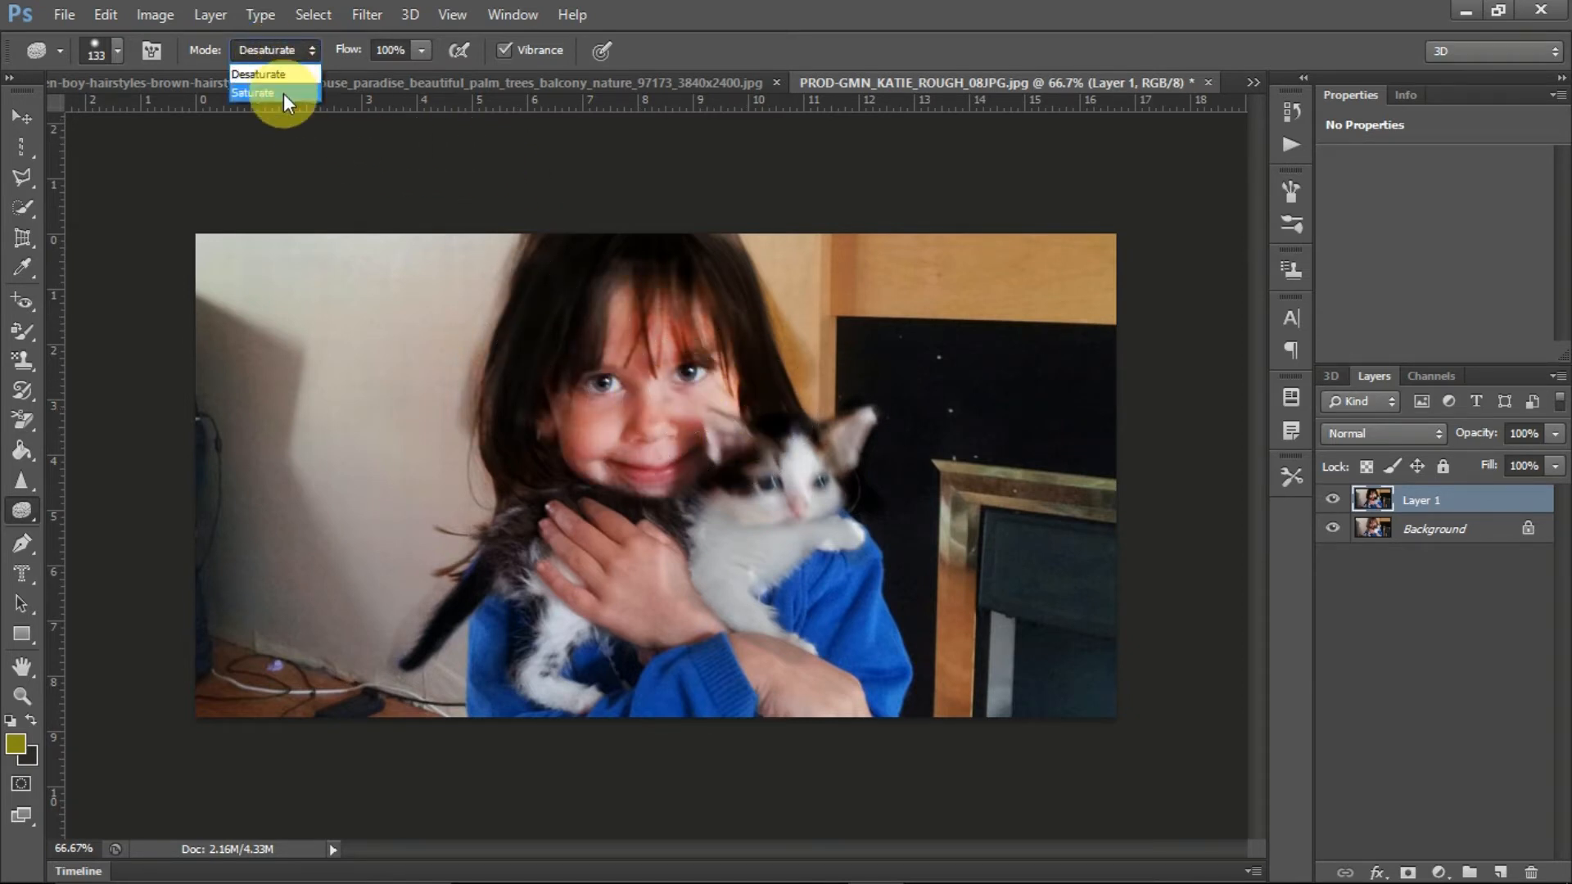
left_click(283, 94)
mouse_move(618, 481)
left_mouse_down()
mouse_move(694, 503)
mouse_move(651, 359)
mouse_move(683, 386)
mouse_move(693, 368)
mouse_move(679, 417)
mouse_move(705, 475)
left_mouse_up()
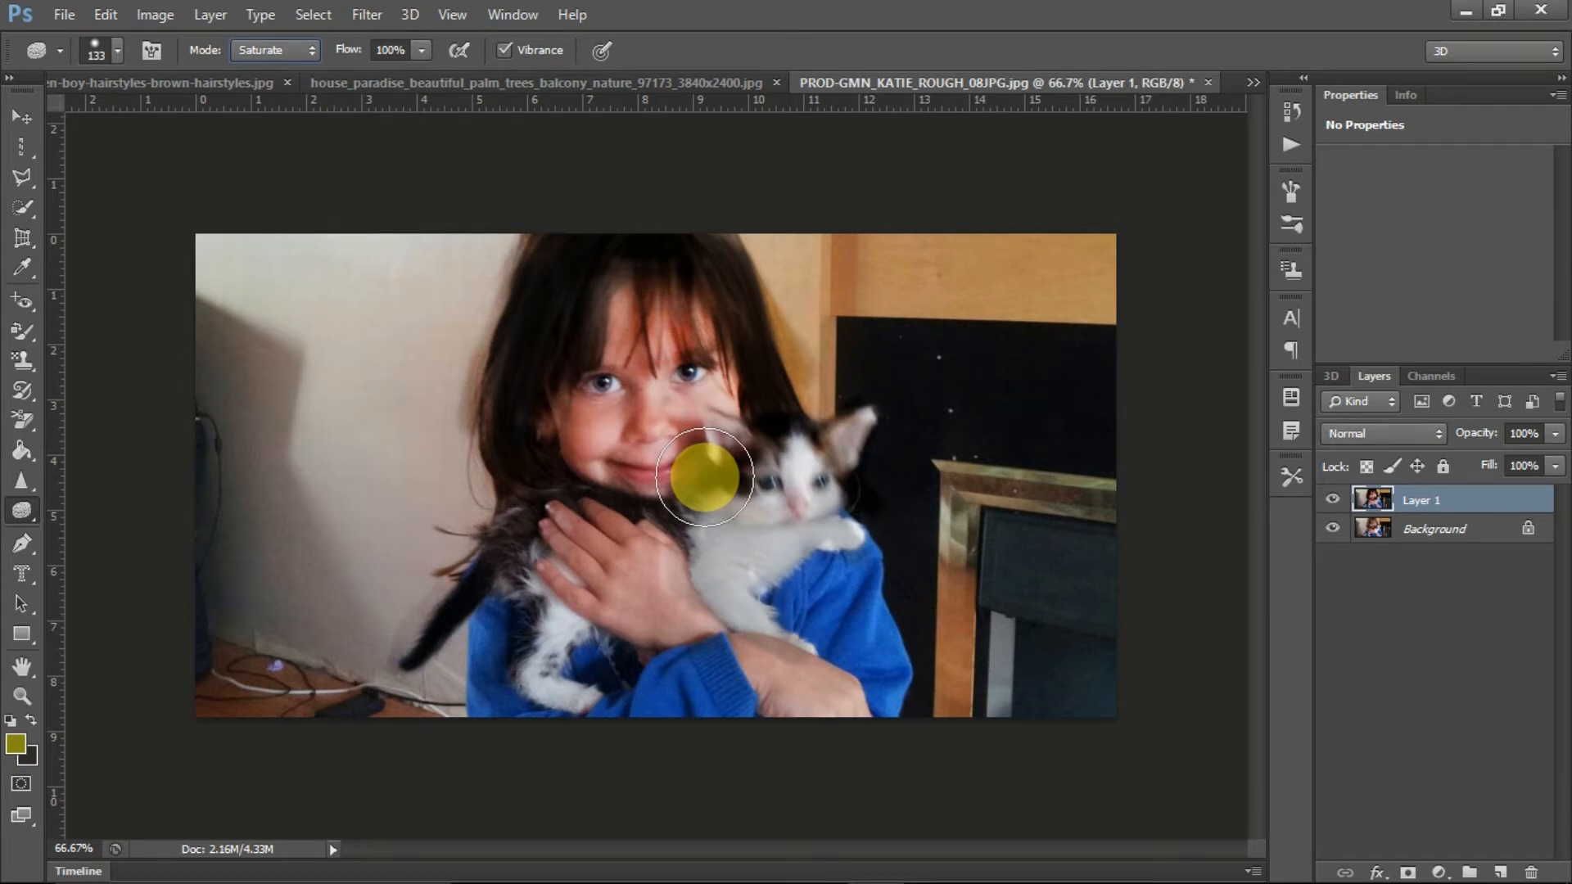
mouse_move(704, 475)
left_mouse_down()
mouse_move(796, 505)
mouse_move(723, 488)
mouse_move(767, 490)
mouse_move(719, 501)
left_mouse_up()
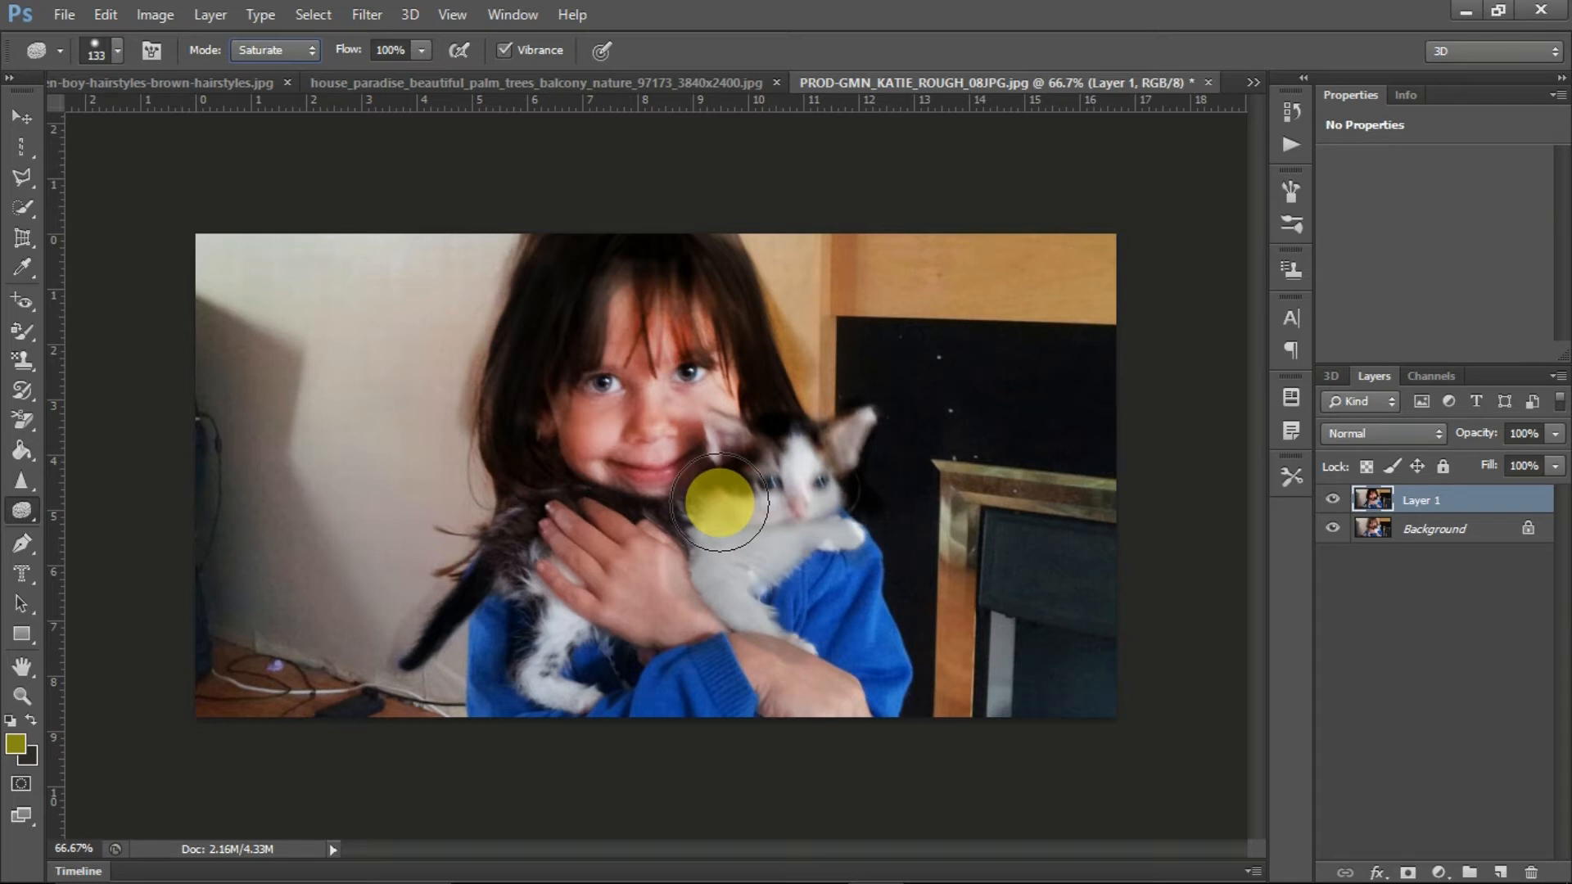
left_click_drag(719, 502, 659, 456)
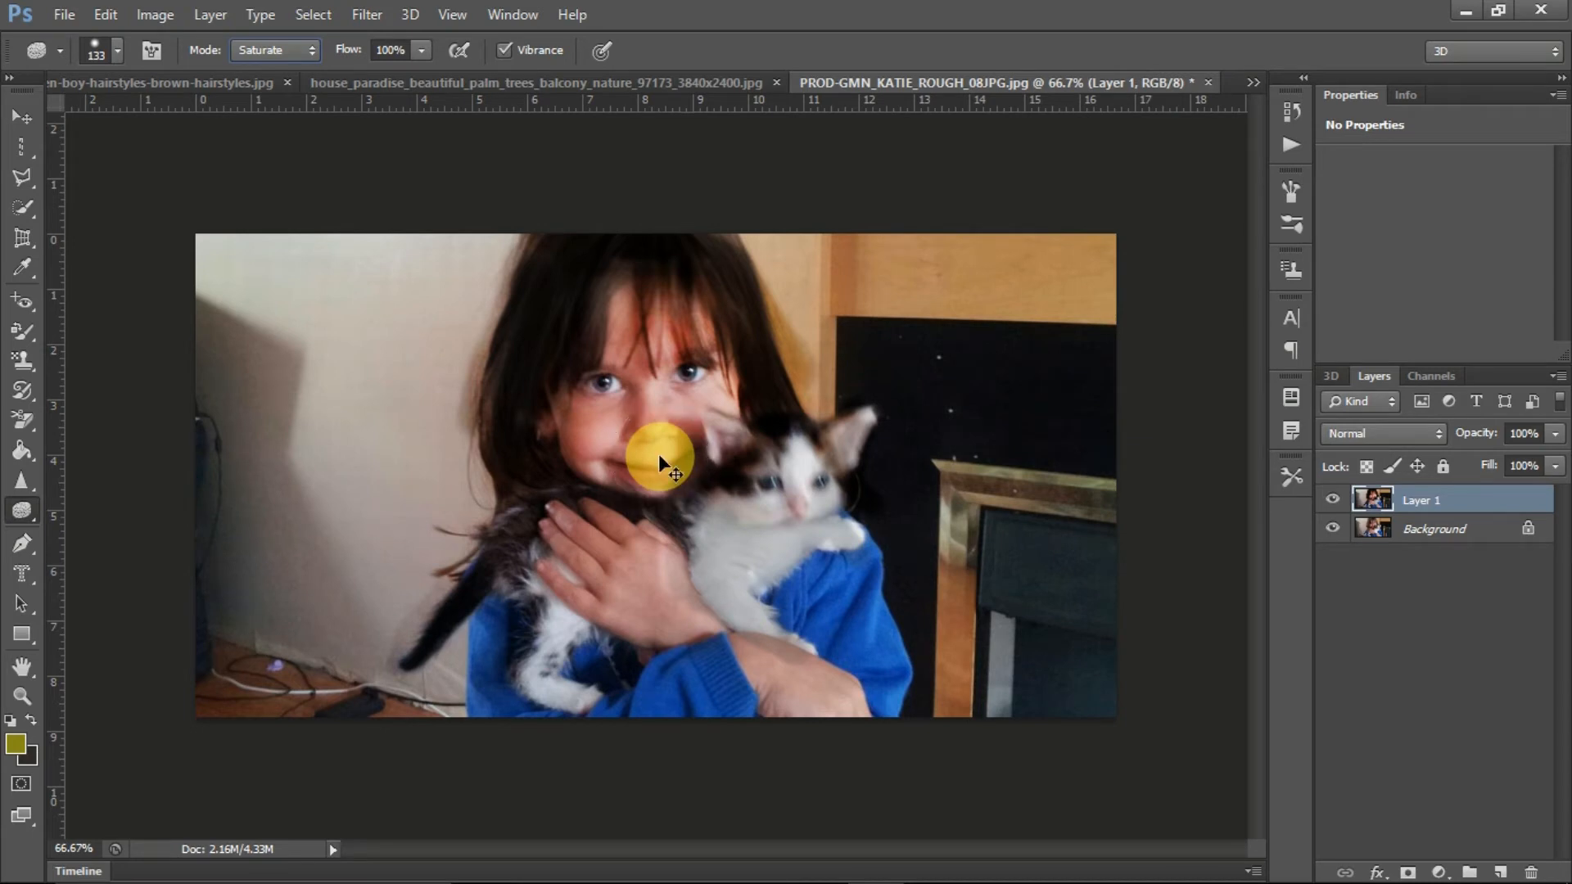
Step: Reduce the Sponge brush to 11 px with 6% hardness for fine work around the girl's mouth
scroll(659, 454, "up", 2)
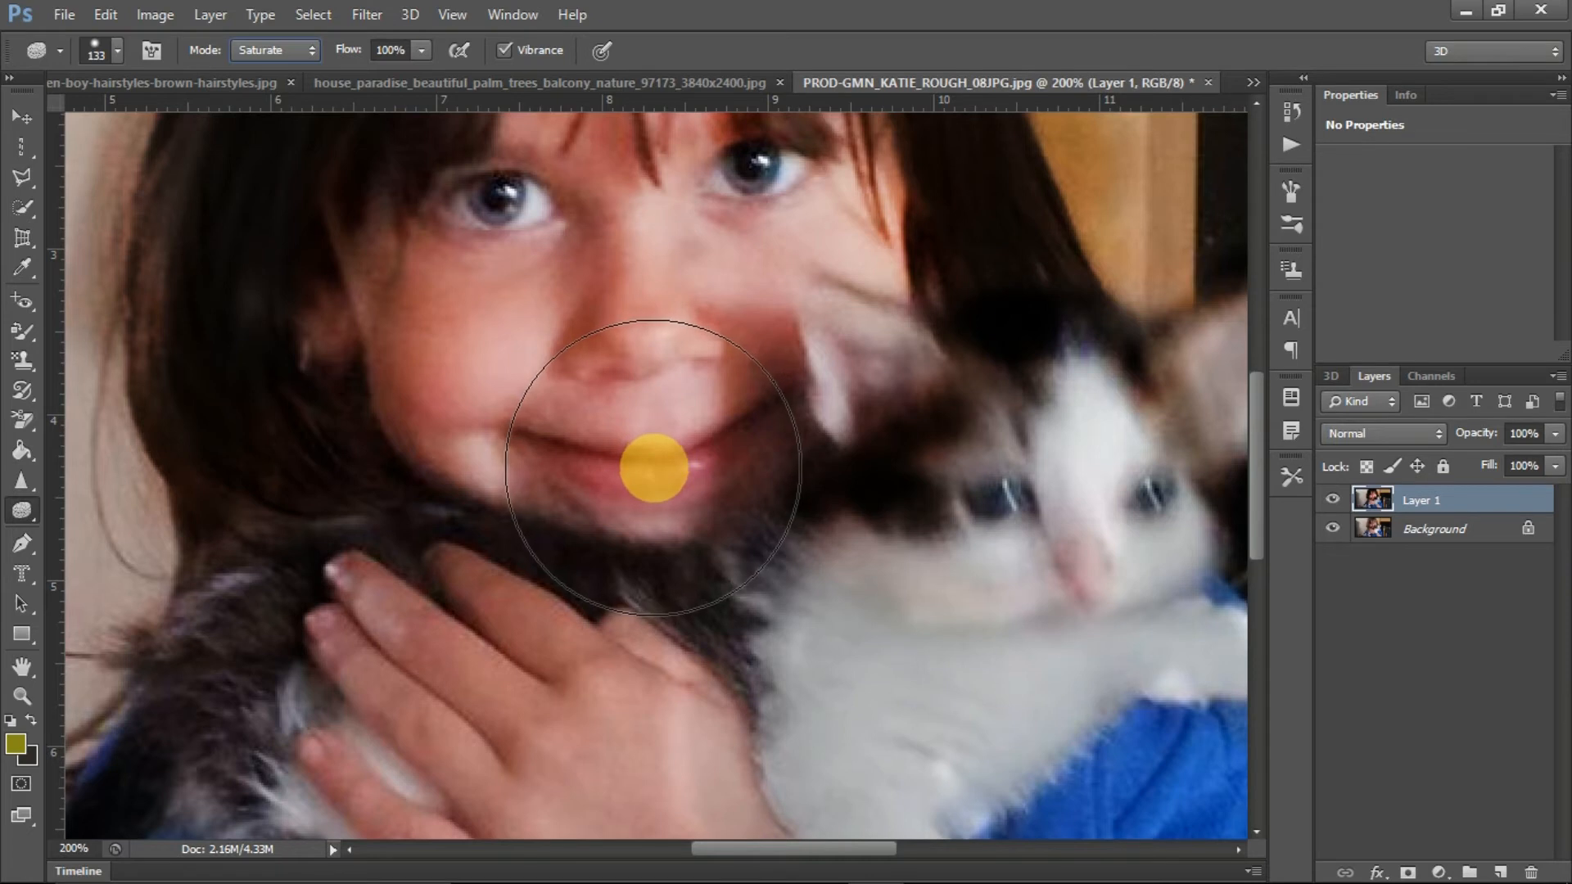
left_click(118, 51)
left_click(96, 123)
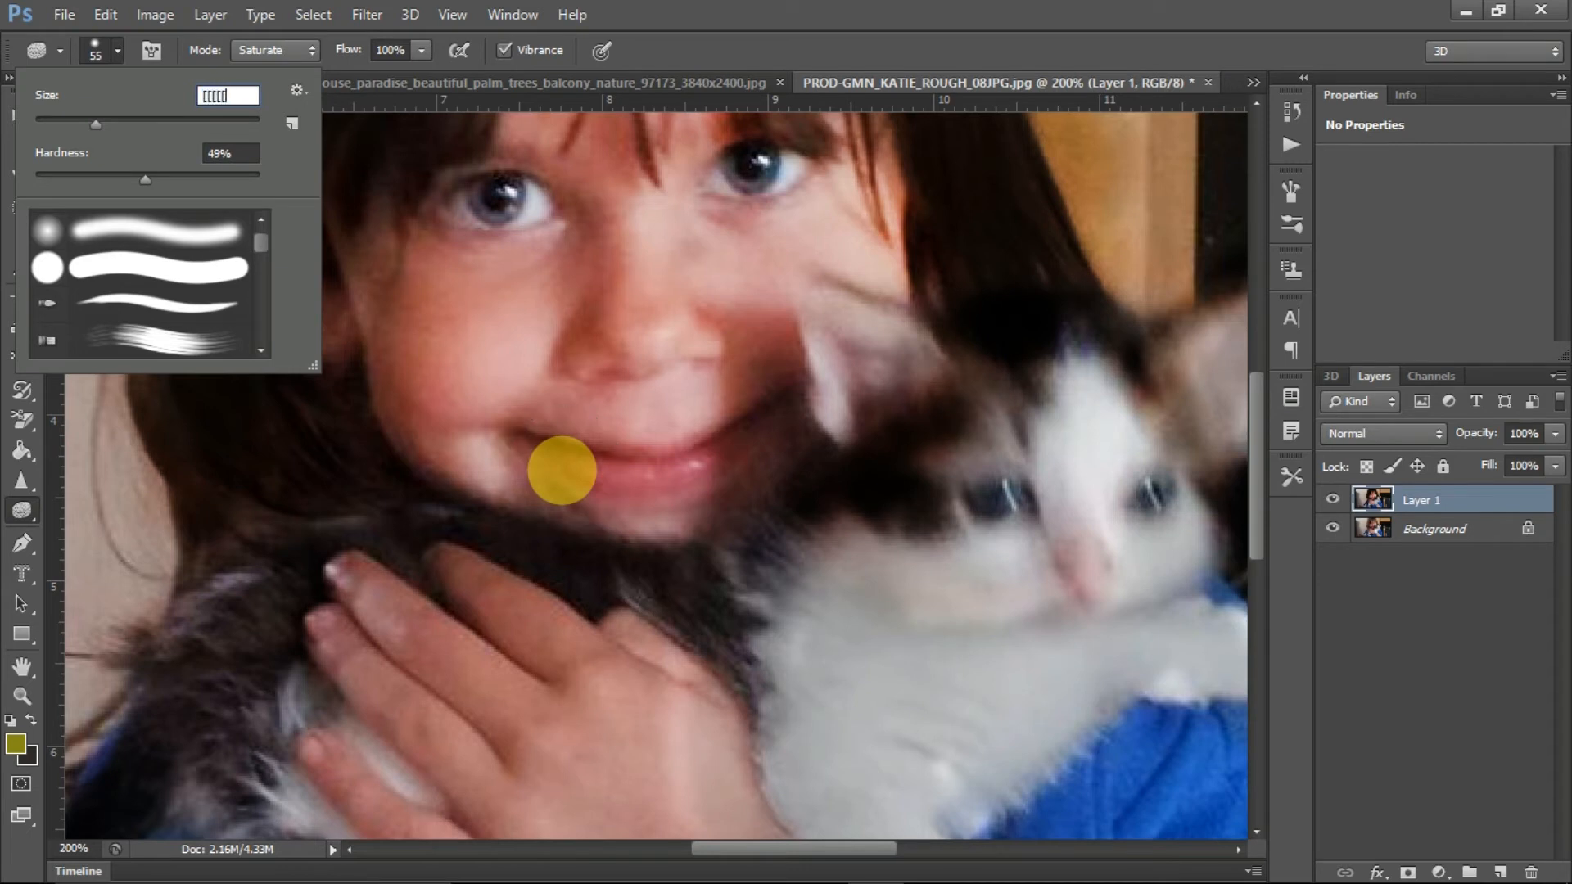
left_click(71, 124)
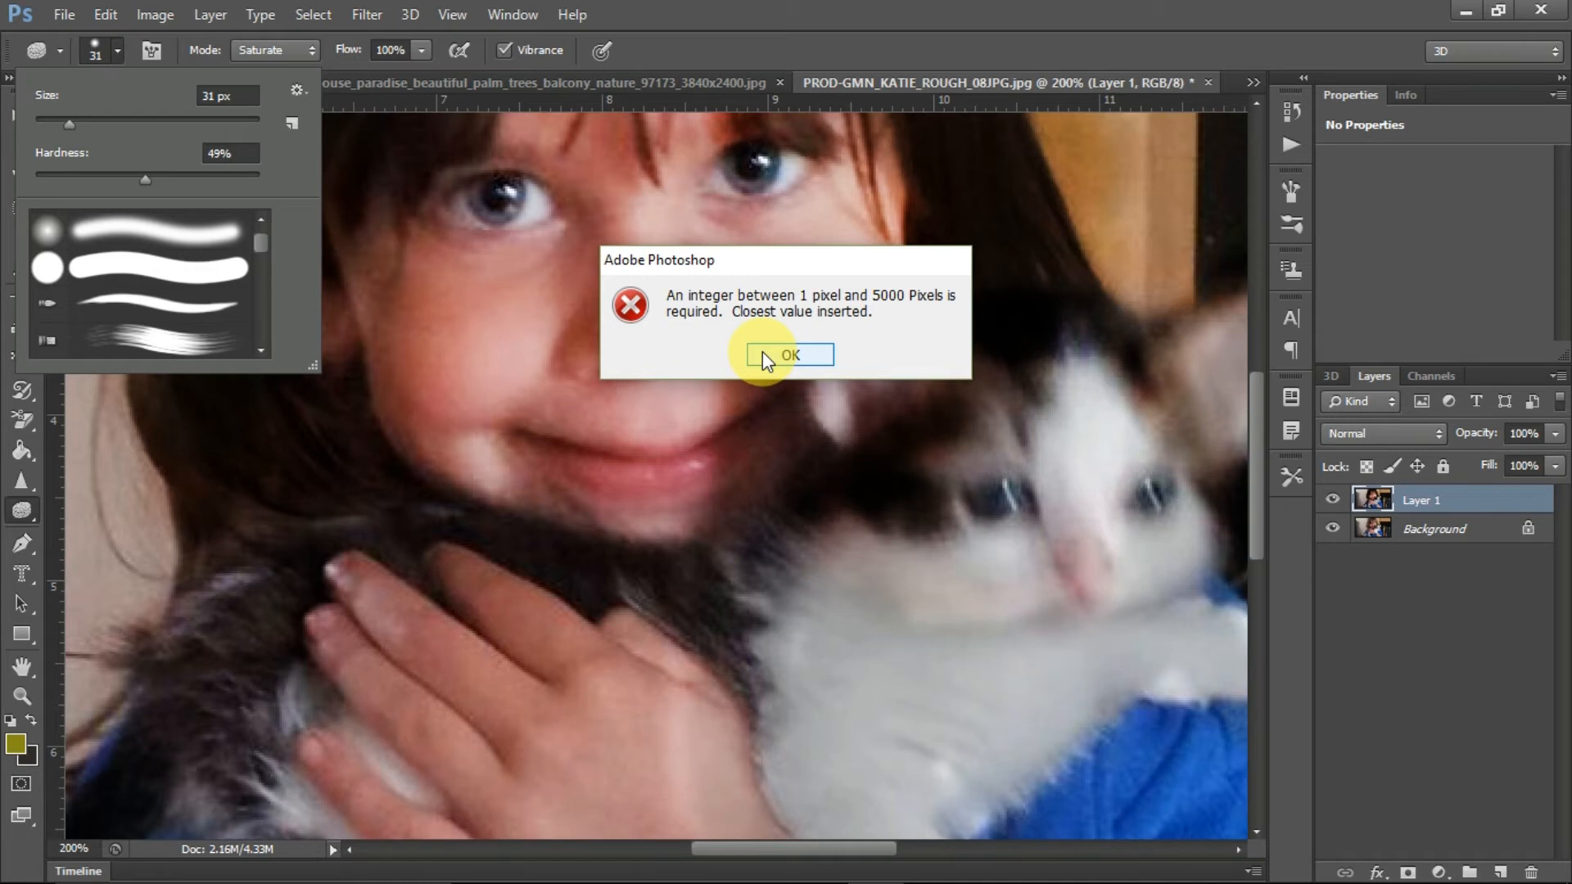
left_click(764, 354)
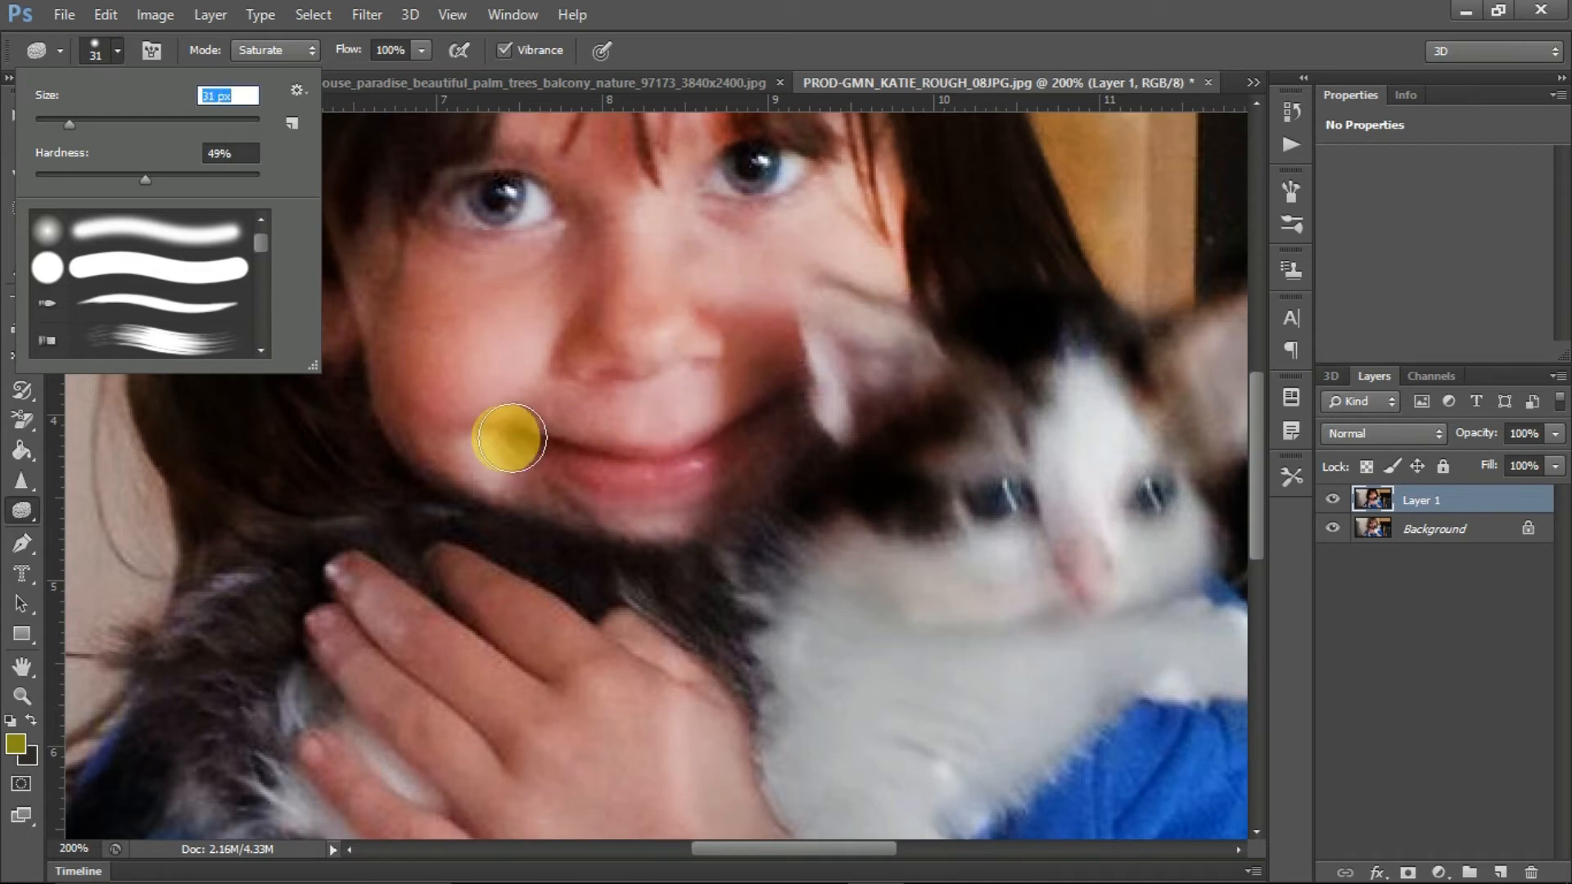
type("[[[[")
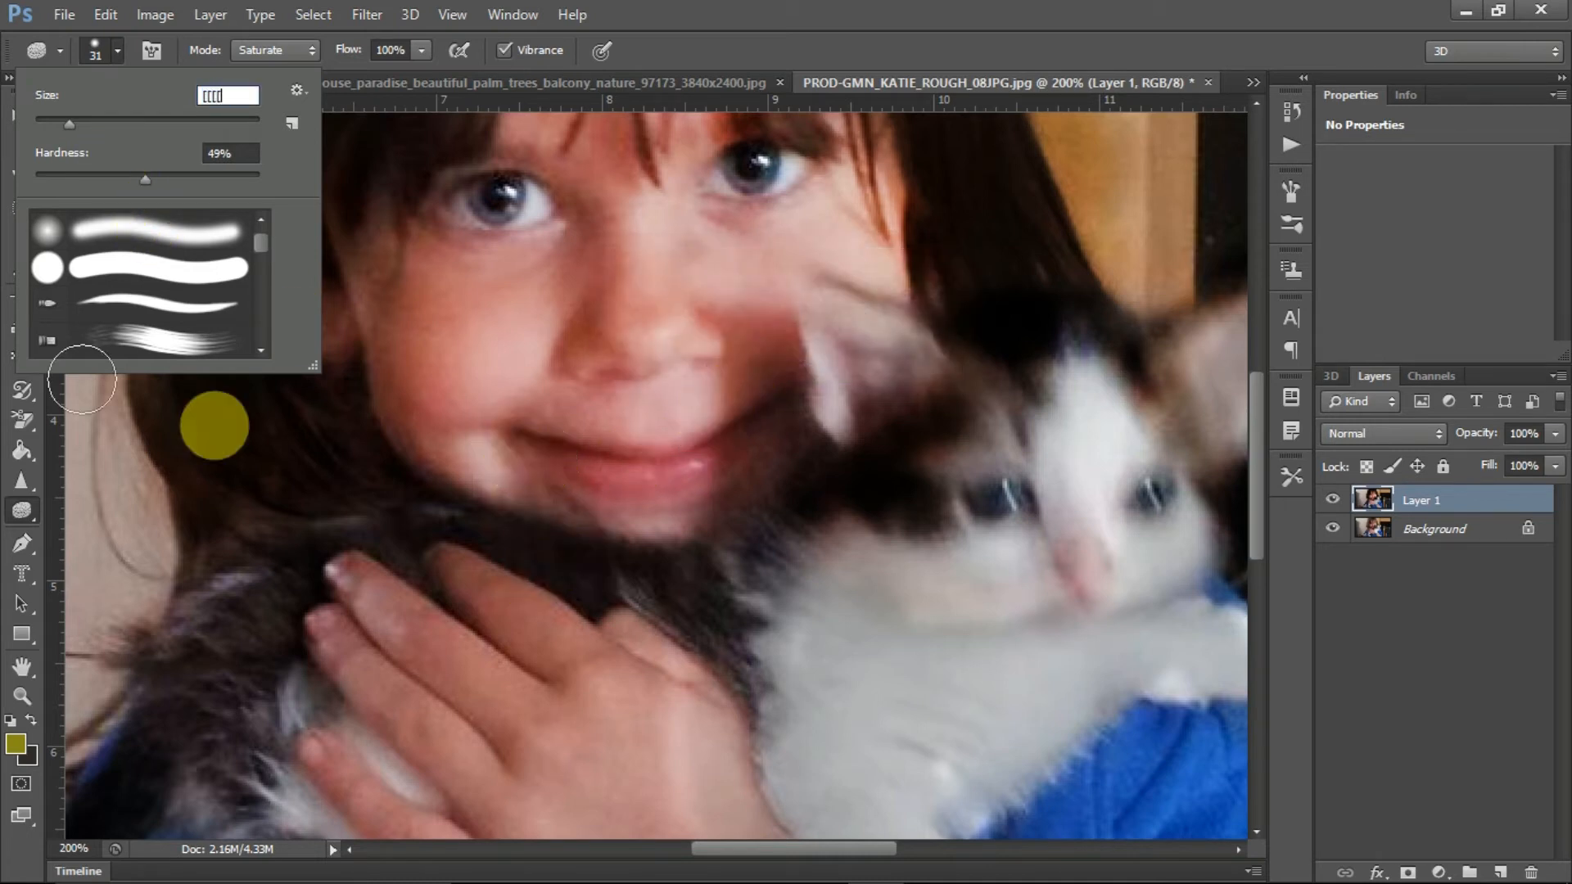
left_click(66, 179)
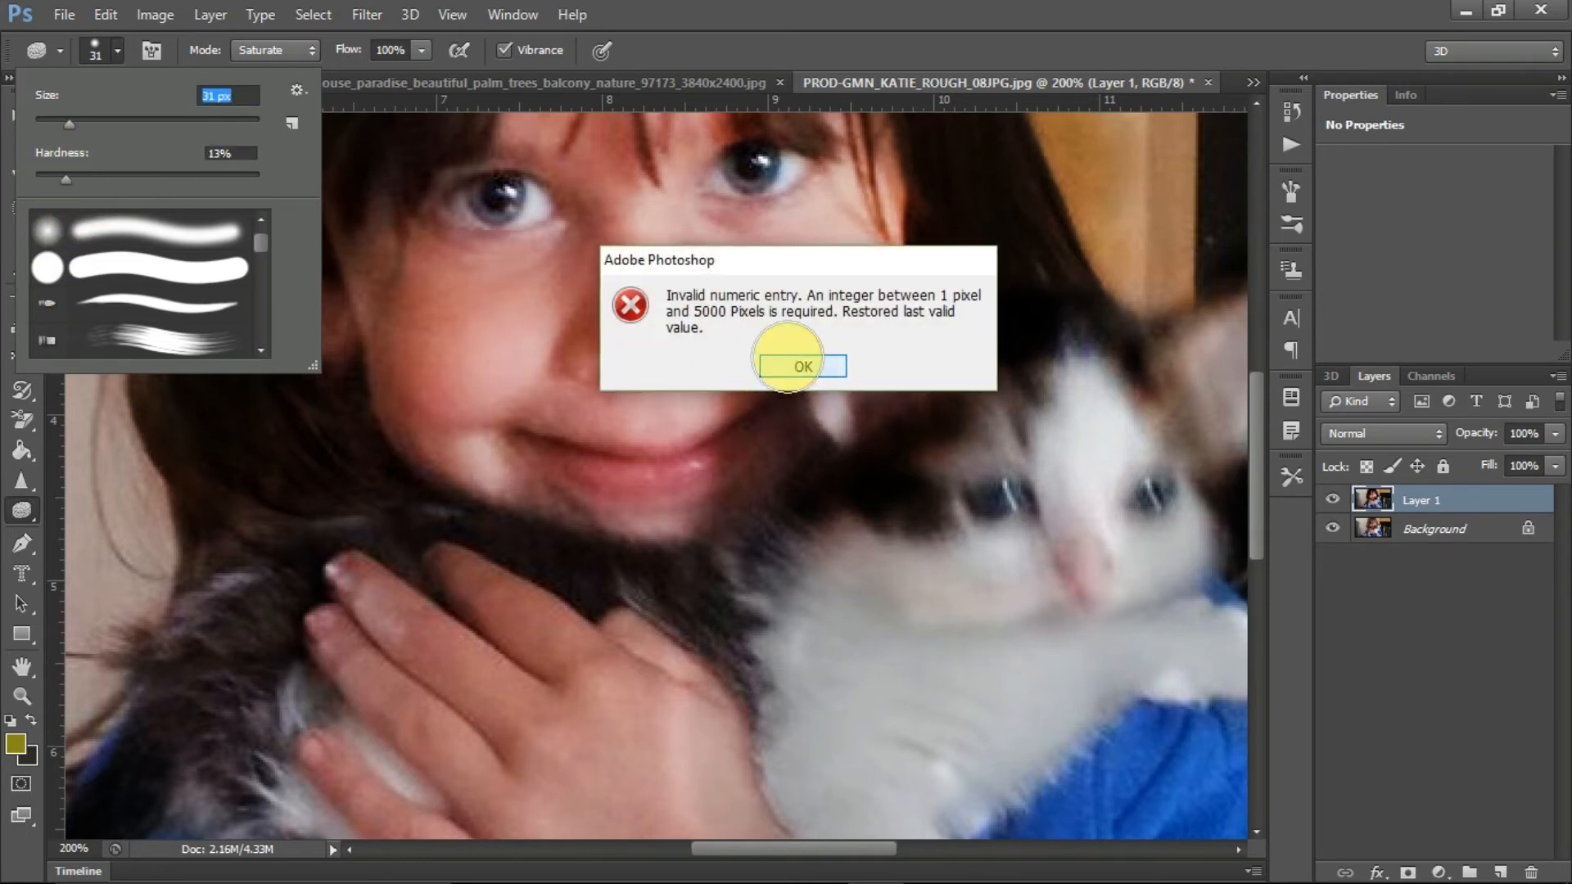
left_click(788, 364)
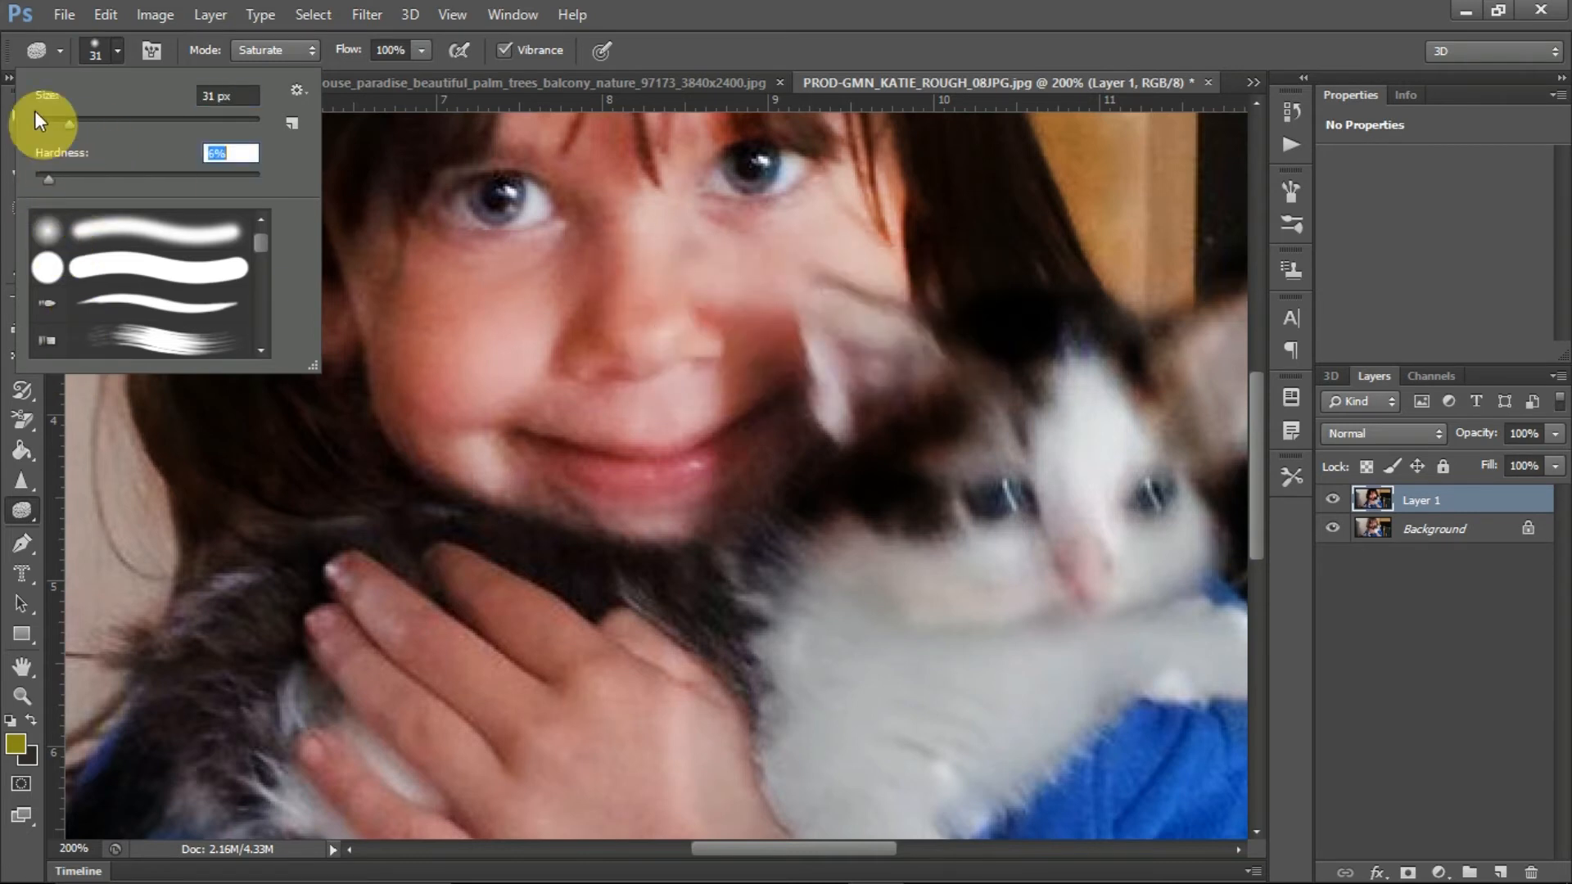
left_click(52, 124)
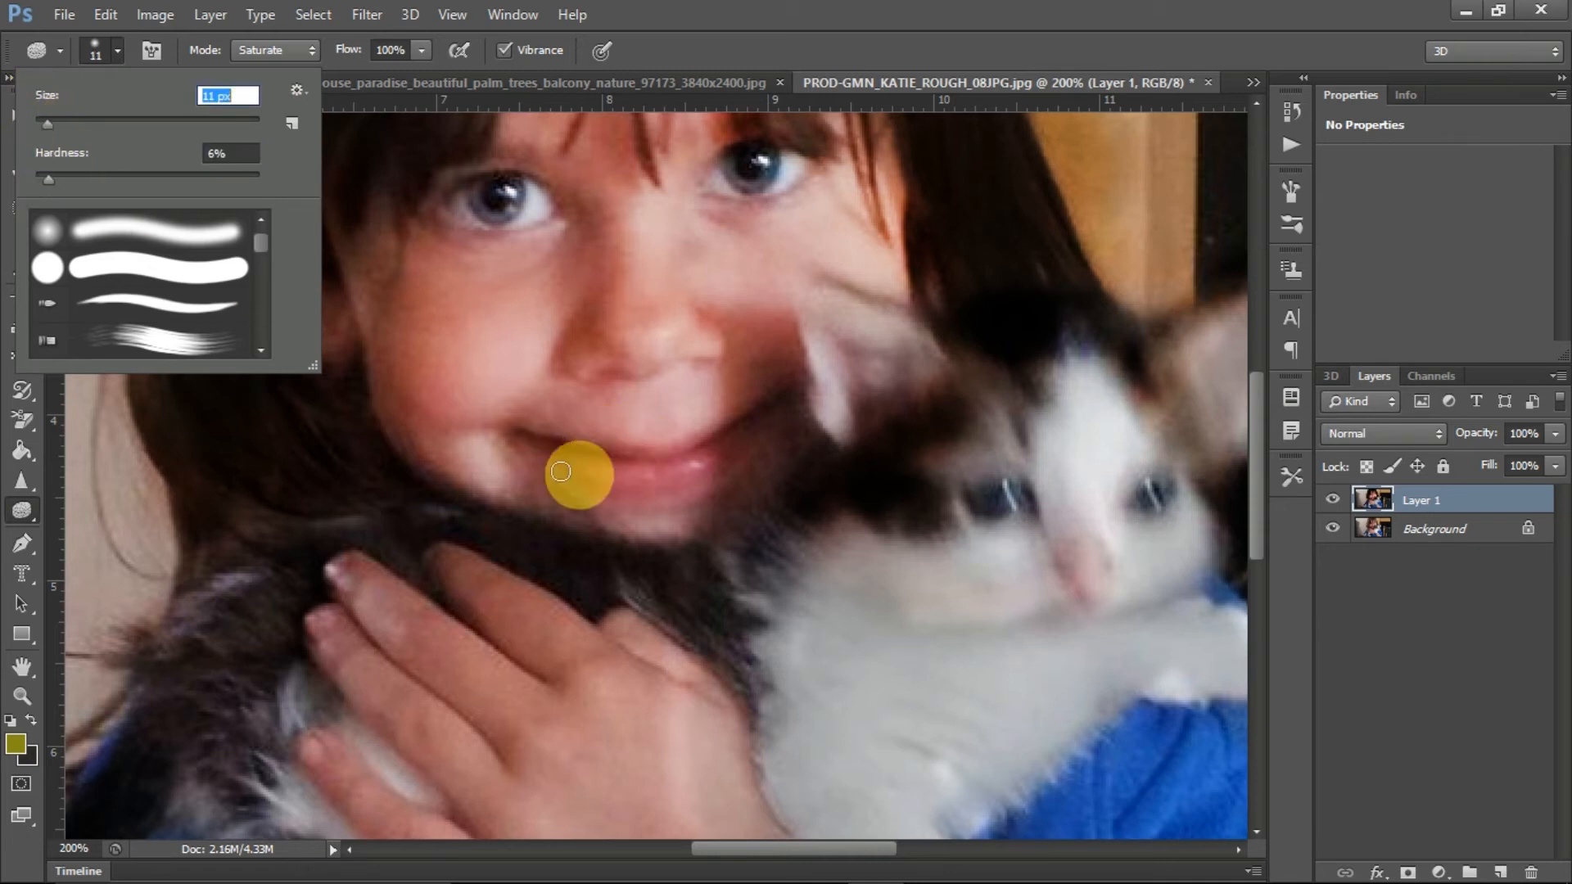
Step: Saturate the girl's lips and both of the kitten's eyes with the 11 px Sponge brush
left_click(526, 442)
mouse_move(526, 442)
left_mouse_down()
mouse_move(697, 465)
mouse_move(744, 435)
mouse_move(711, 462)
mouse_move(590, 475)
mouse_move(701, 467)
mouse_move(760, 421)
mouse_move(642, 456)
mouse_move(741, 408)
mouse_move(686, 451)
mouse_move(608, 461)
mouse_move(512, 438)
mouse_move(697, 465)
mouse_move(741, 533)
left_mouse_up()
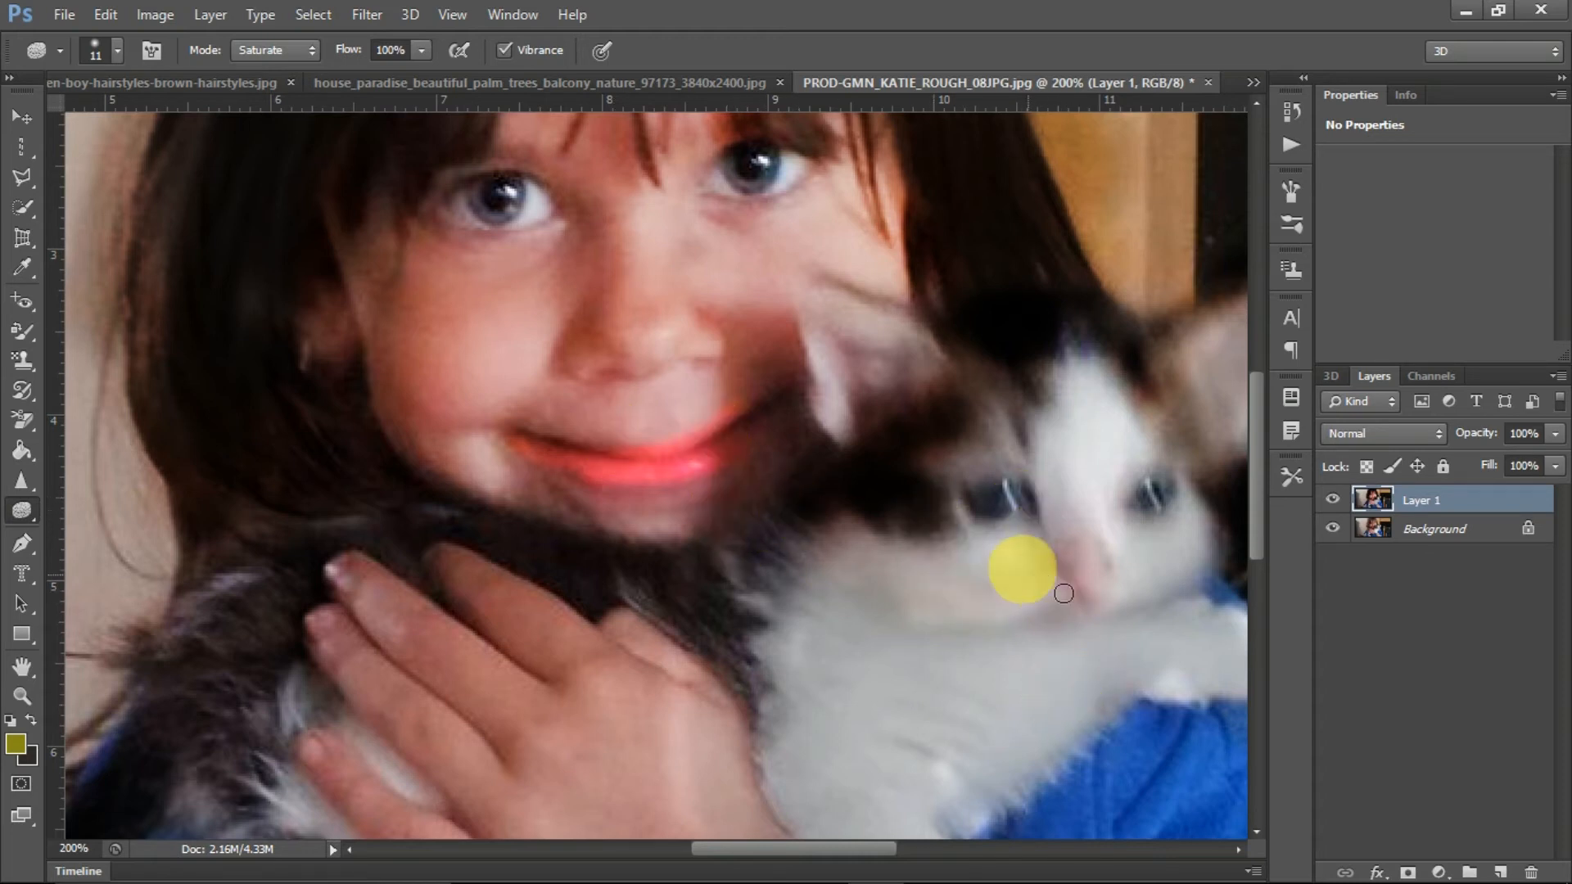
mouse_move(981, 521)
left_mouse_down()
mouse_move(990, 495)
mouse_move(1053, 568)
mouse_move(1034, 514)
left_mouse_up()
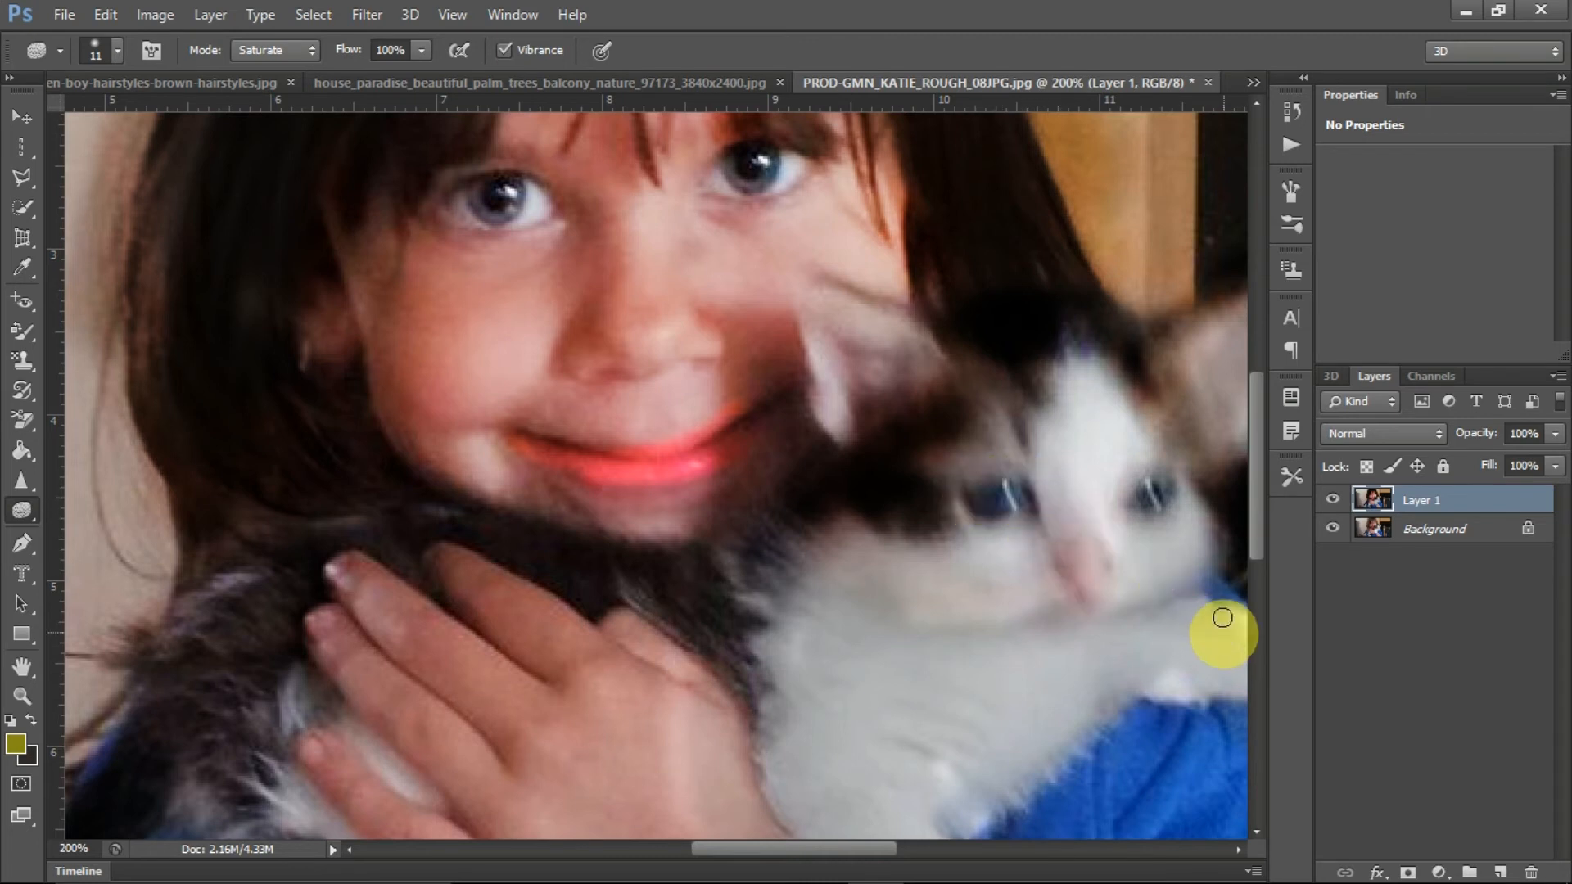
mouse_move(1183, 504)
left_mouse_down()
mouse_move(1160, 584)
mouse_move(1146, 518)
mouse_move(1121, 559)
mouse_move(1017, 368)
mouse_move(1039, 373)
mouse_move(1077, 327)
mouse_move(1070, 343)
mouse_move(1094, 334)
mouse_move(1159, 489)
left_mouse_up()
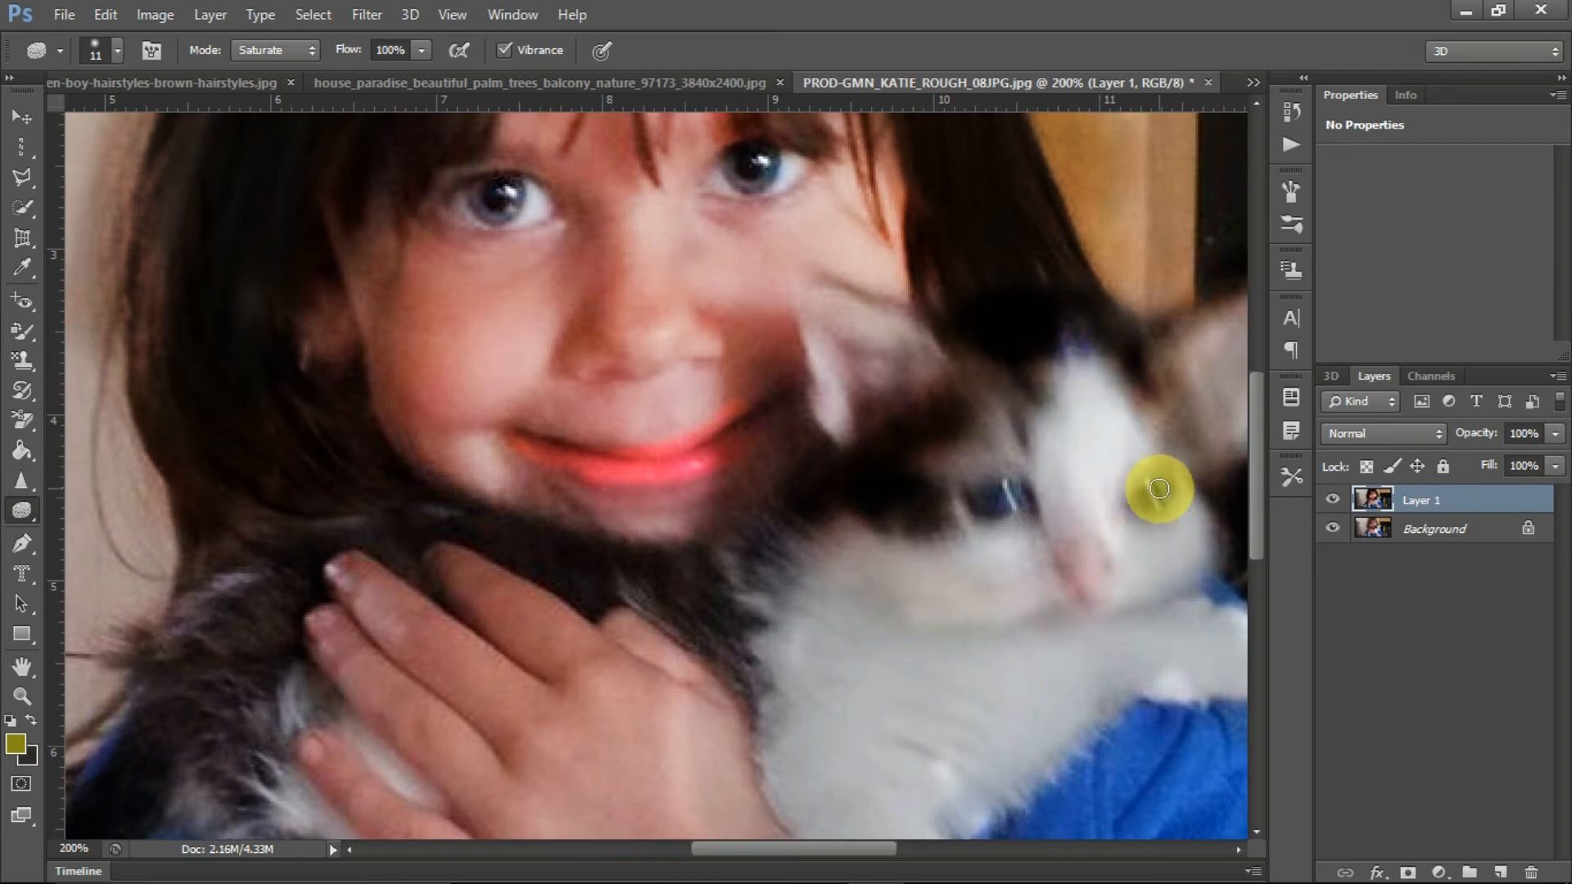
Step: Enlarge the Sponge brush to 175 px and saturate the girl's blue sweater and sleeves
key("ctrl+minus")
key("ctrl+minus")
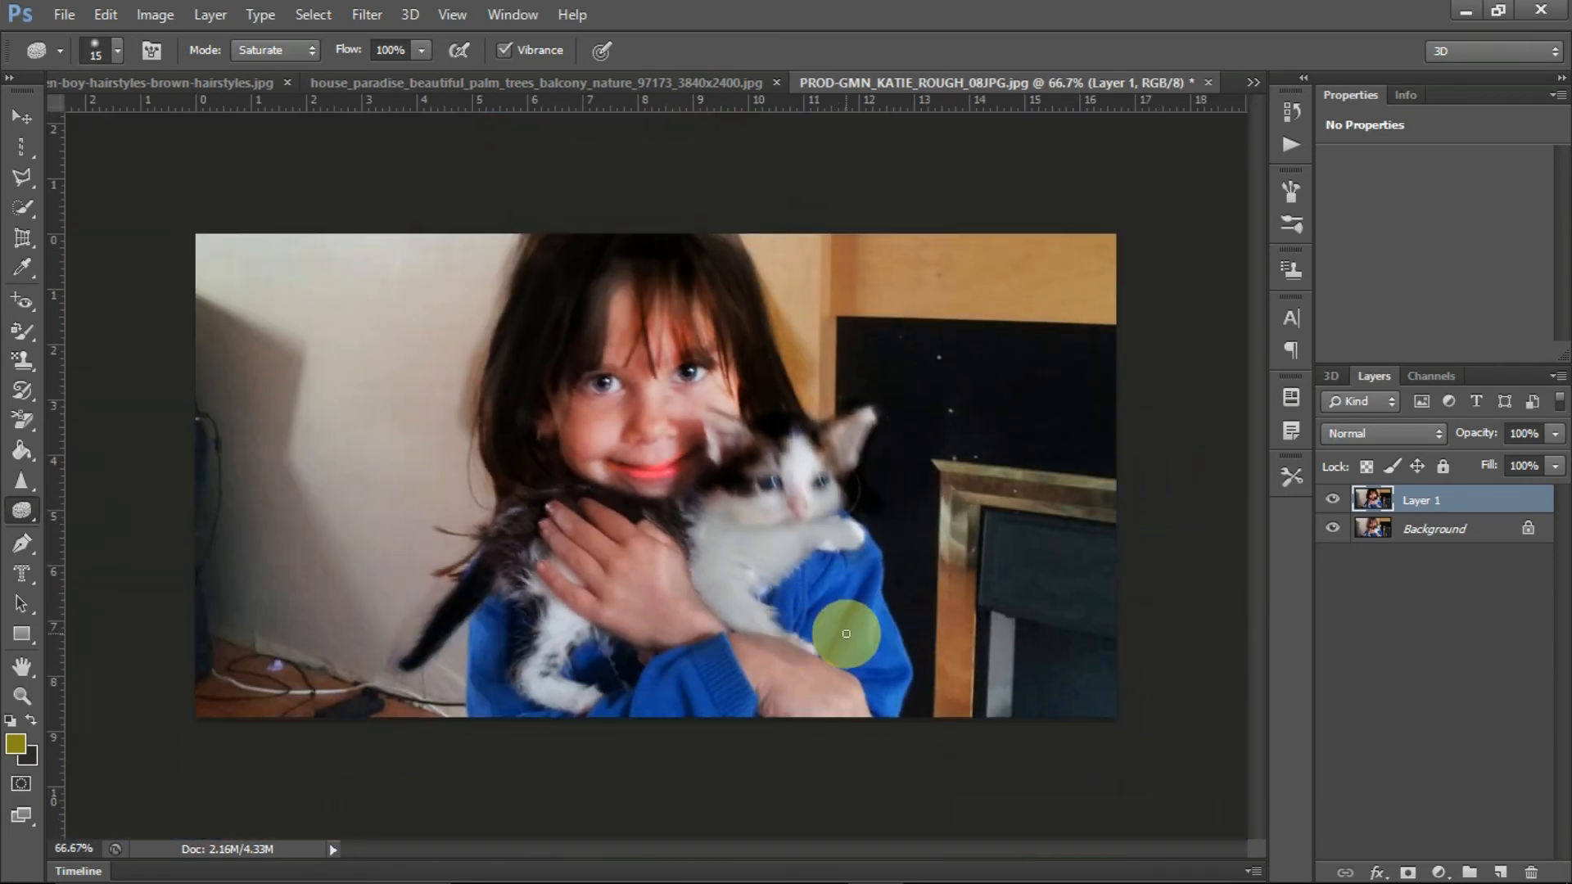
key("bracketright")
key("bracketright")
key("bracketright")
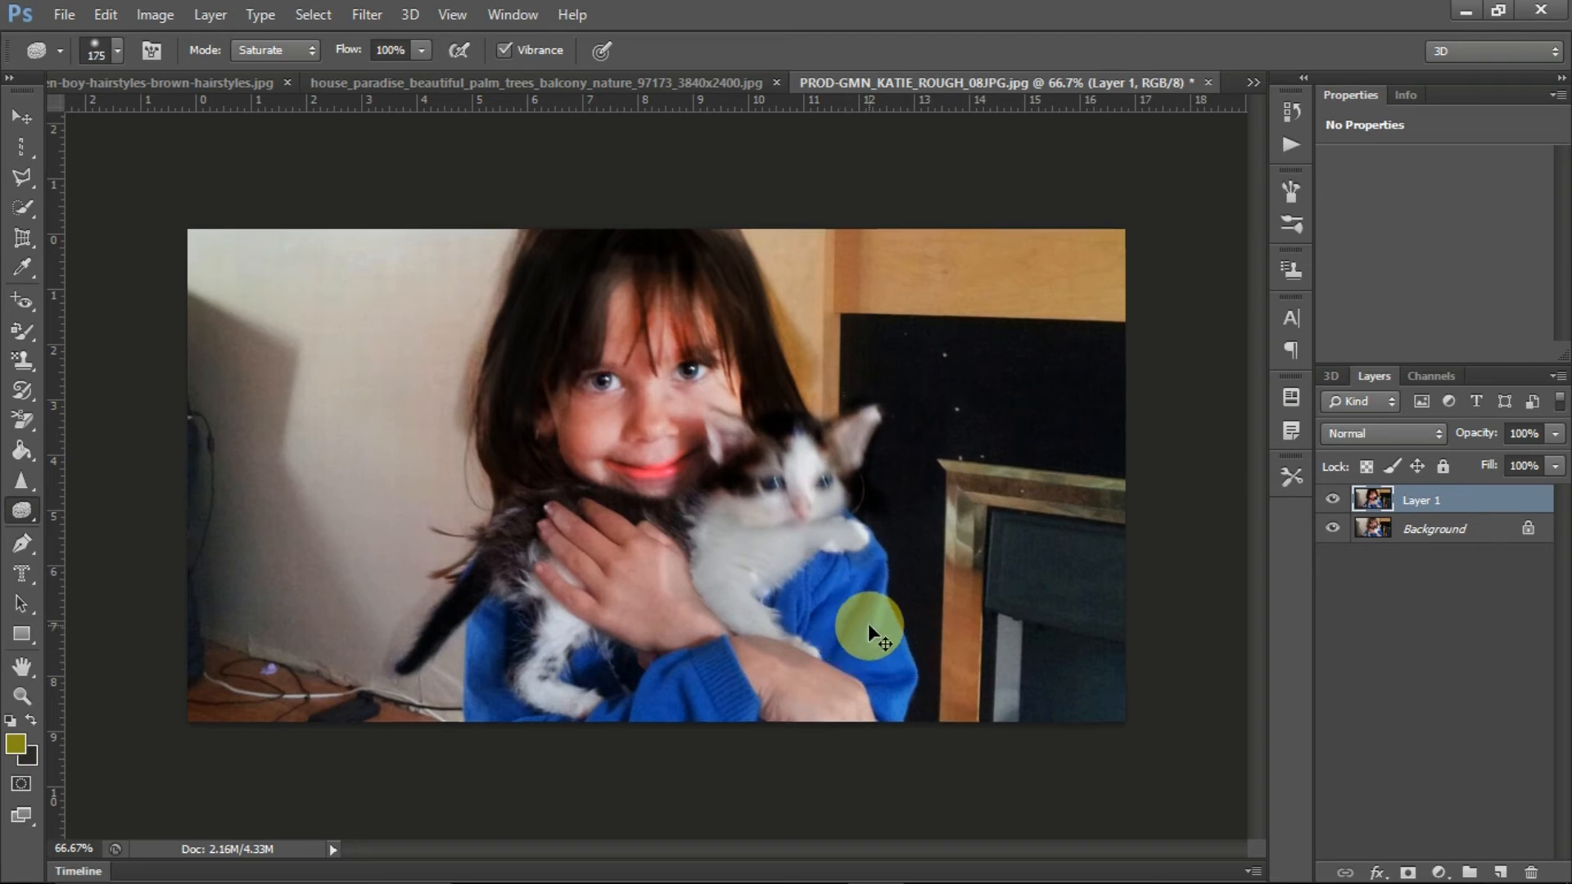
key("ctrl+plus")
mouse_move(967, 682)
left_mouse_down()
mouse_move(1004, 667)
mouse_move(1050, 713)
mouse_move(955, 667)
mouse_move(1021, 614)
mouse_move(993, 702)
left_mouse_up()
mouse_move(712, 827)
left_mouse_down()
mouse_move(788, 761)
mouse_move(757, 771)
mouse_move(728, 707)
mouse_move(618, 740)
mouse_move(268, 735)
mouse_move(267, 689)
mouse_move(404, 652)
mouse_move(379, 754)
mouse_move(448, 756)
mouse_move(656, 698)
mouse_move(532, 653)
mouse_move(650, 722)
mouse_move(694, 724)
mouse_move(673, 732)
mouse_move(748, 660)
mouse_move(768, 747)
mouse_move(709, 666)
mouse_move(776, 762)
mouse_move(749, 680)
left_mouse_up()
Step: Reduce the Sponge brush size to 70 px
scroll(755, 766, "down", 3)
key("bracketleft")
key("bracketleft")
key("bracketleft")
key("bracketleft")
key("bracketleft")
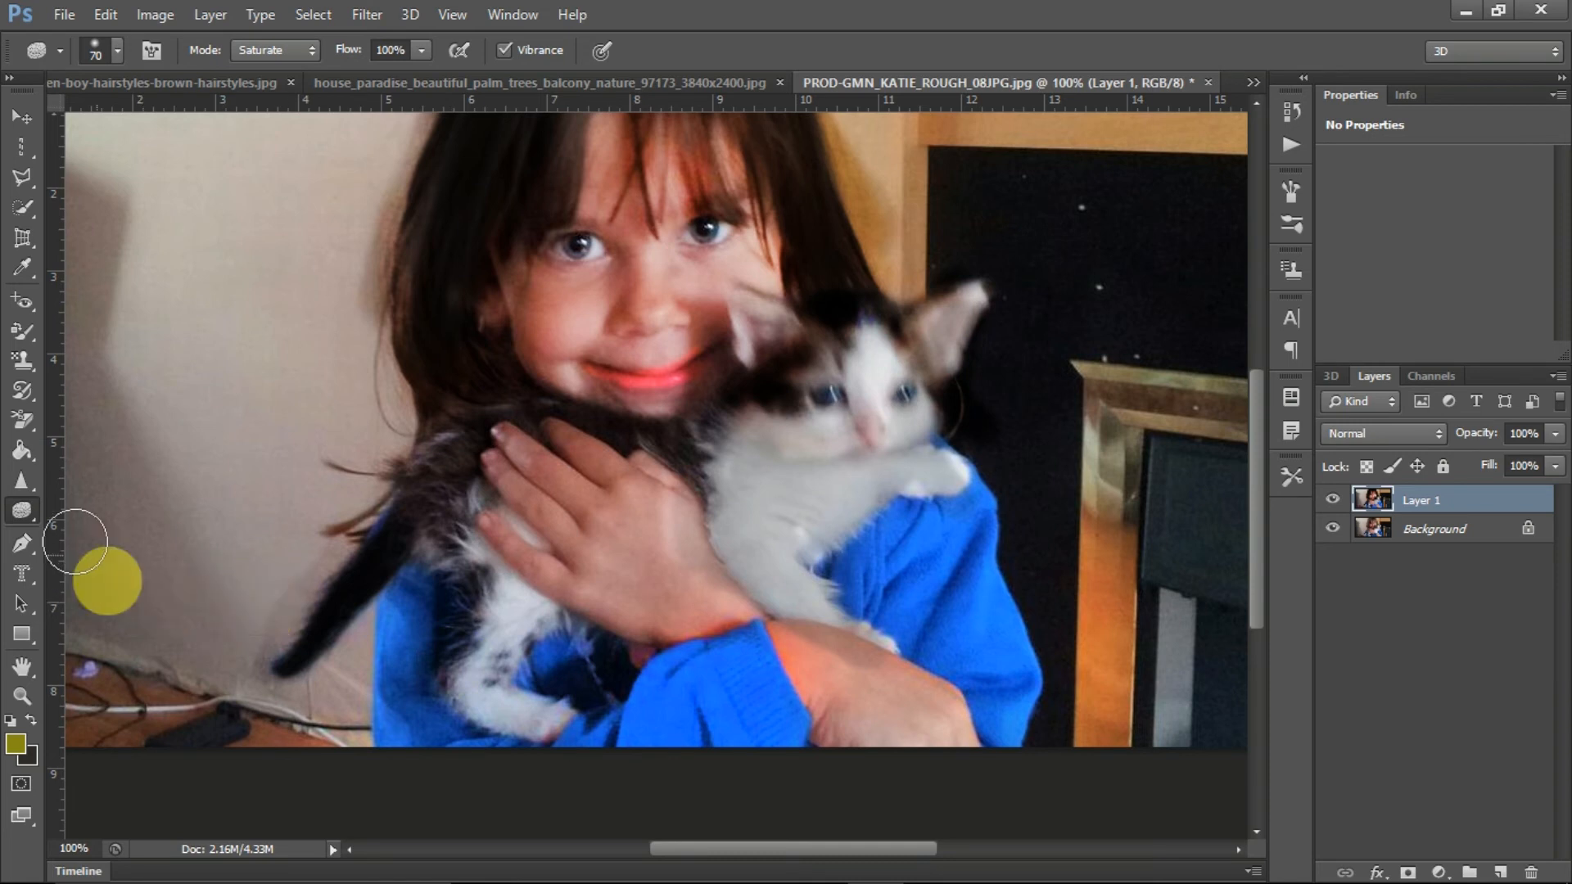
Step: Activate the Dodge tool and lighten the girl's hands and wrist in the Midtones range at 53% exposure
right_click(30, 521)
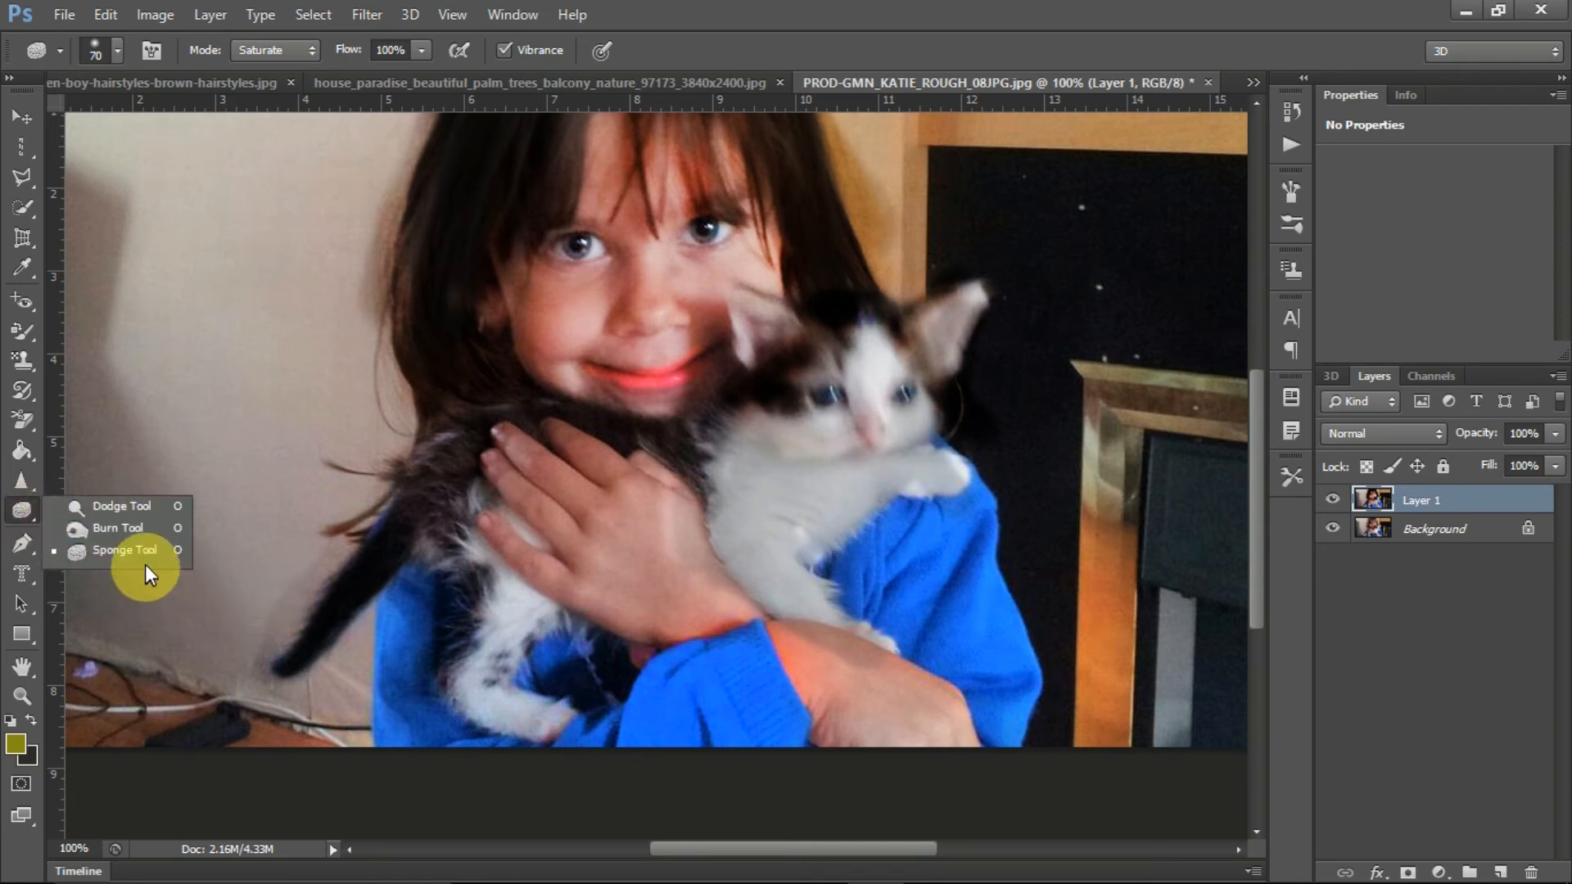
left_click(139, 505)
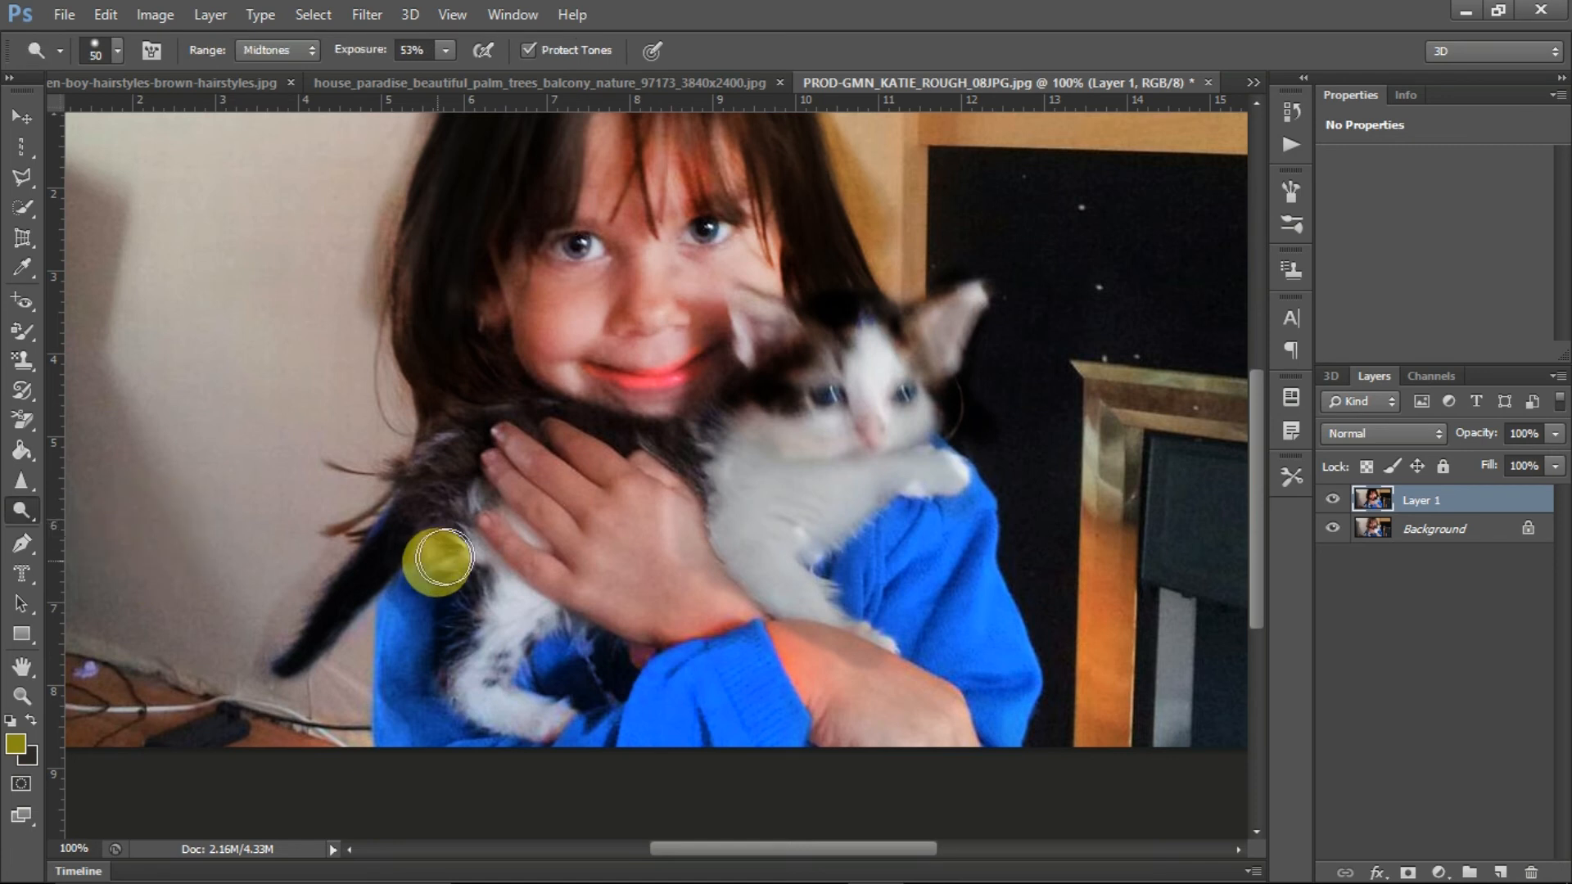
mouse_move(633, 580)
left_mouse_down()
mouse_move(561, 456)
mouse_move(620, 540)
mouse_move(565, 557)
mouse_move(941, 744)
mouse_move(911, 743)
mouse_move(877, 685)
mouse_move(895, 666)
mouse_move(799, 747)
left_mouse_up()
mouse_move(590, 419)
left_mouse_down()
mouse_move(643, 422)
mouse_move(677, 491)
left_mouse_up()
scroll(677, 491, "up", 1)
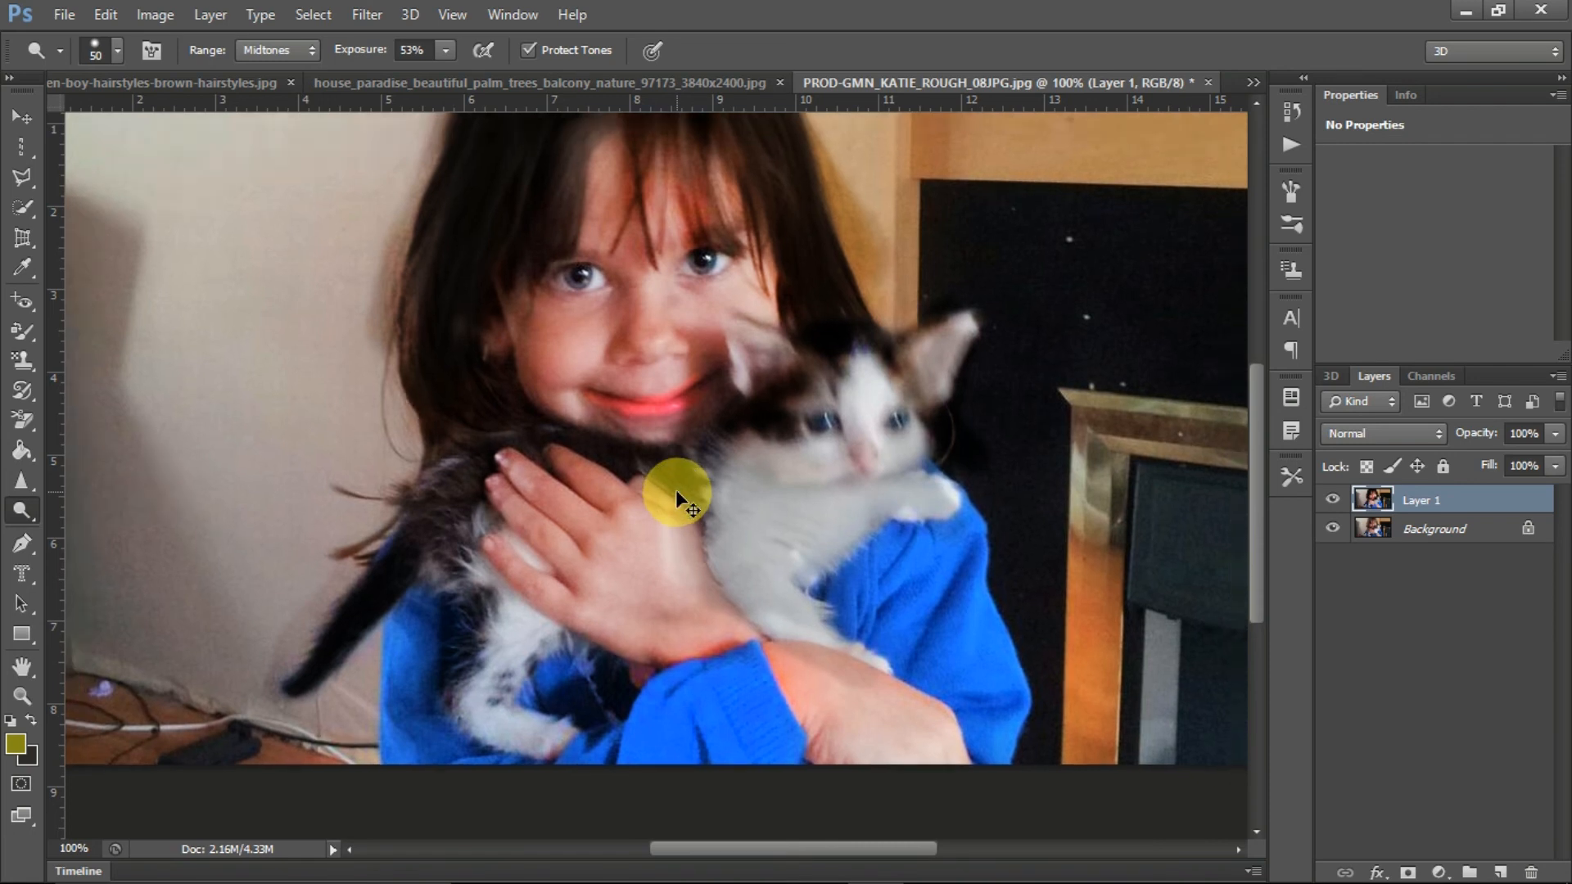
Step: Hide and show Layer 1 again to compare the whole retouched photo with the original
key("ctrl+minus")
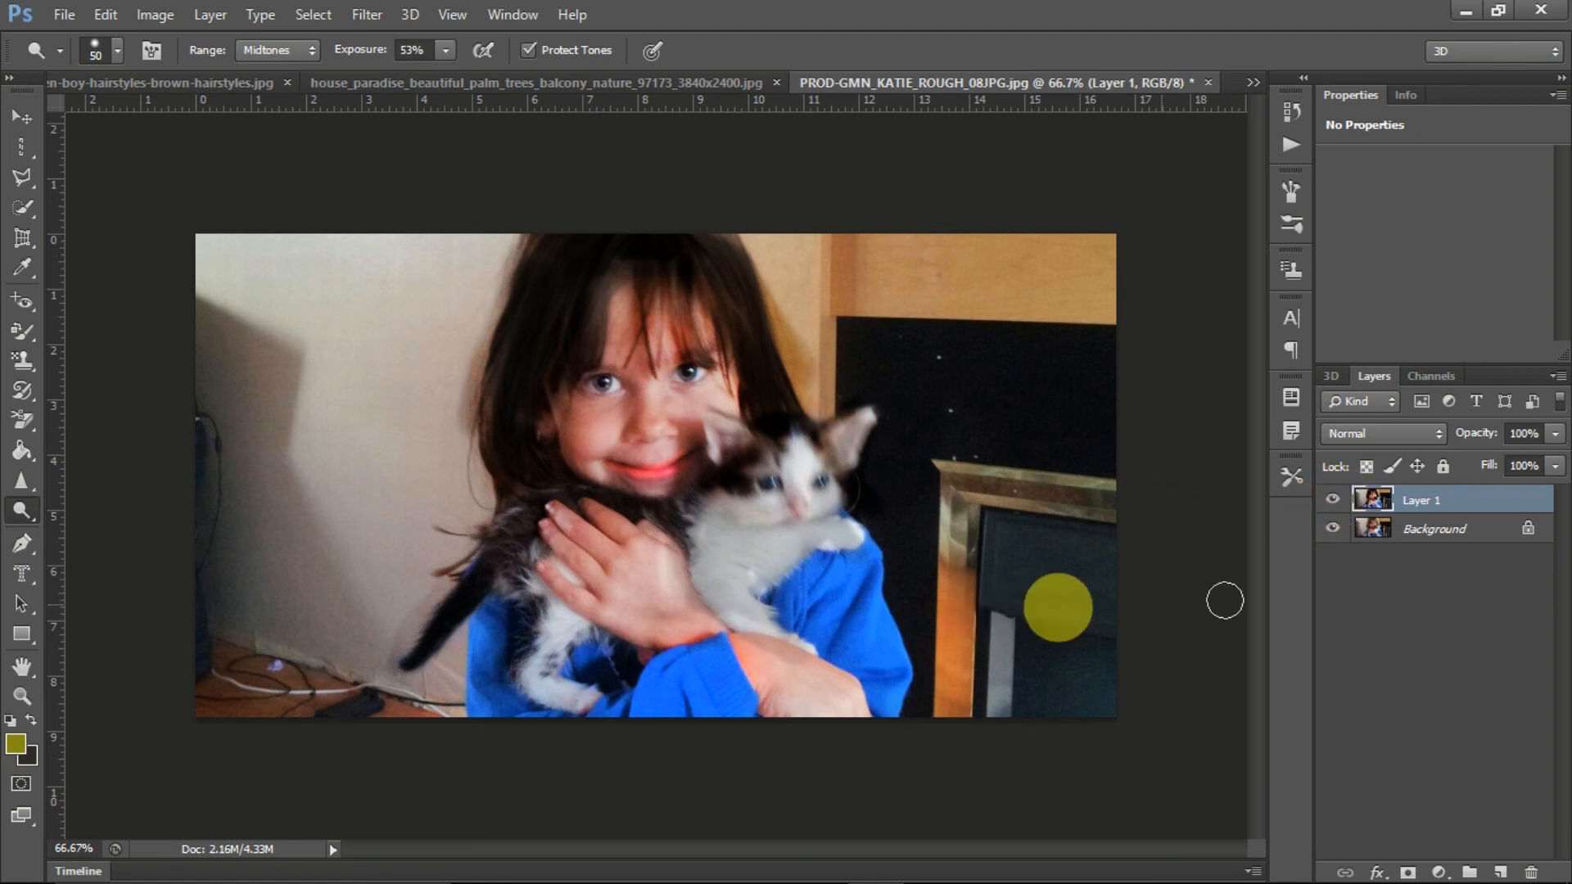
left_click(1332, 501)
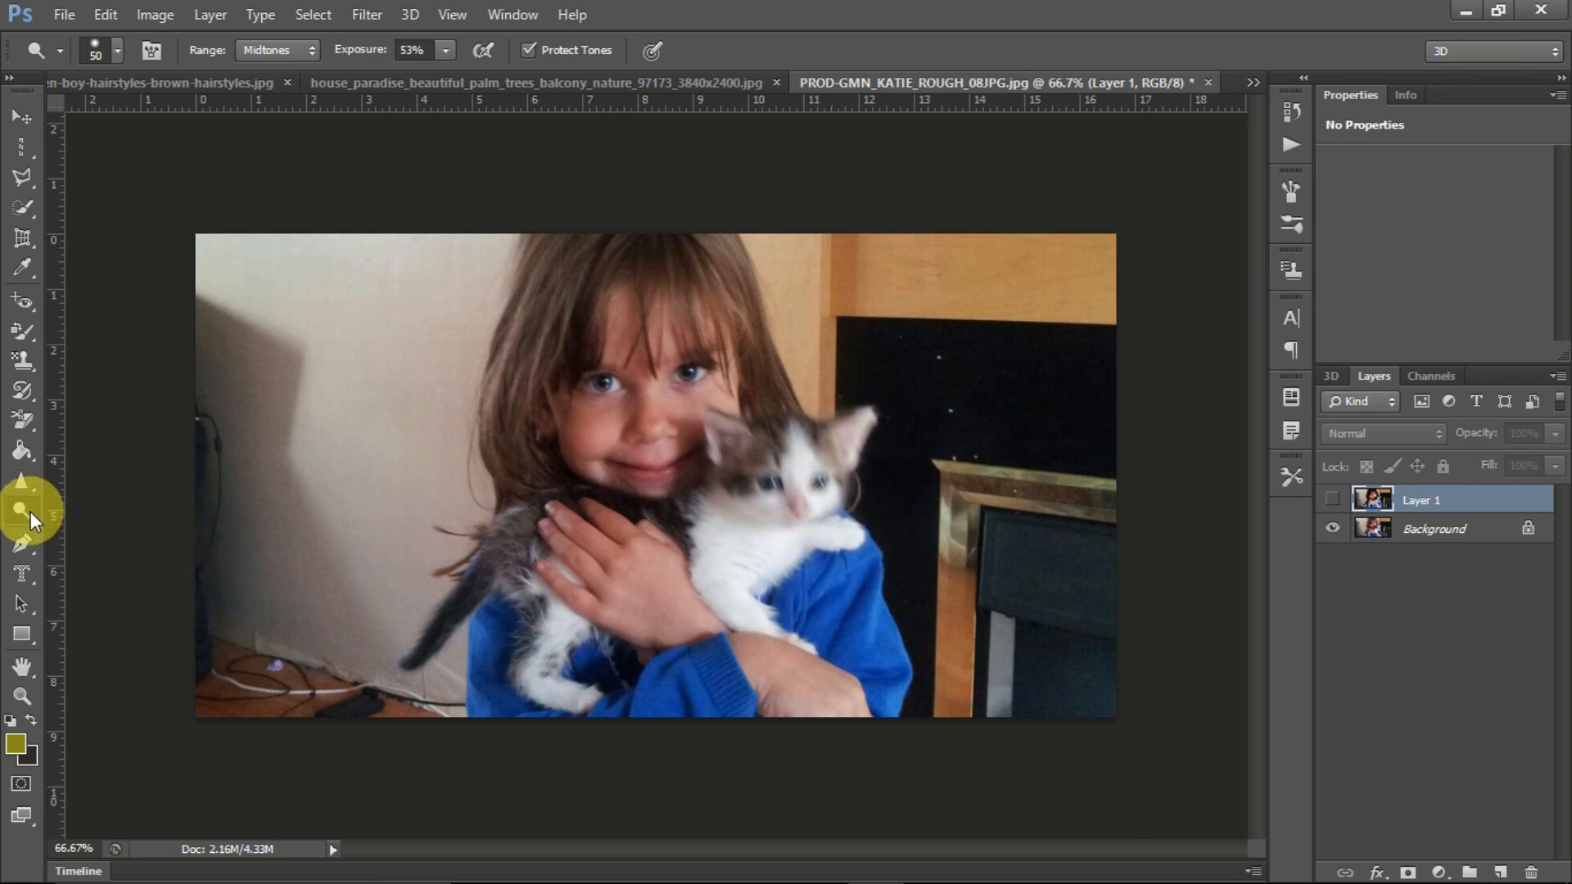
left_click(1332, 501)
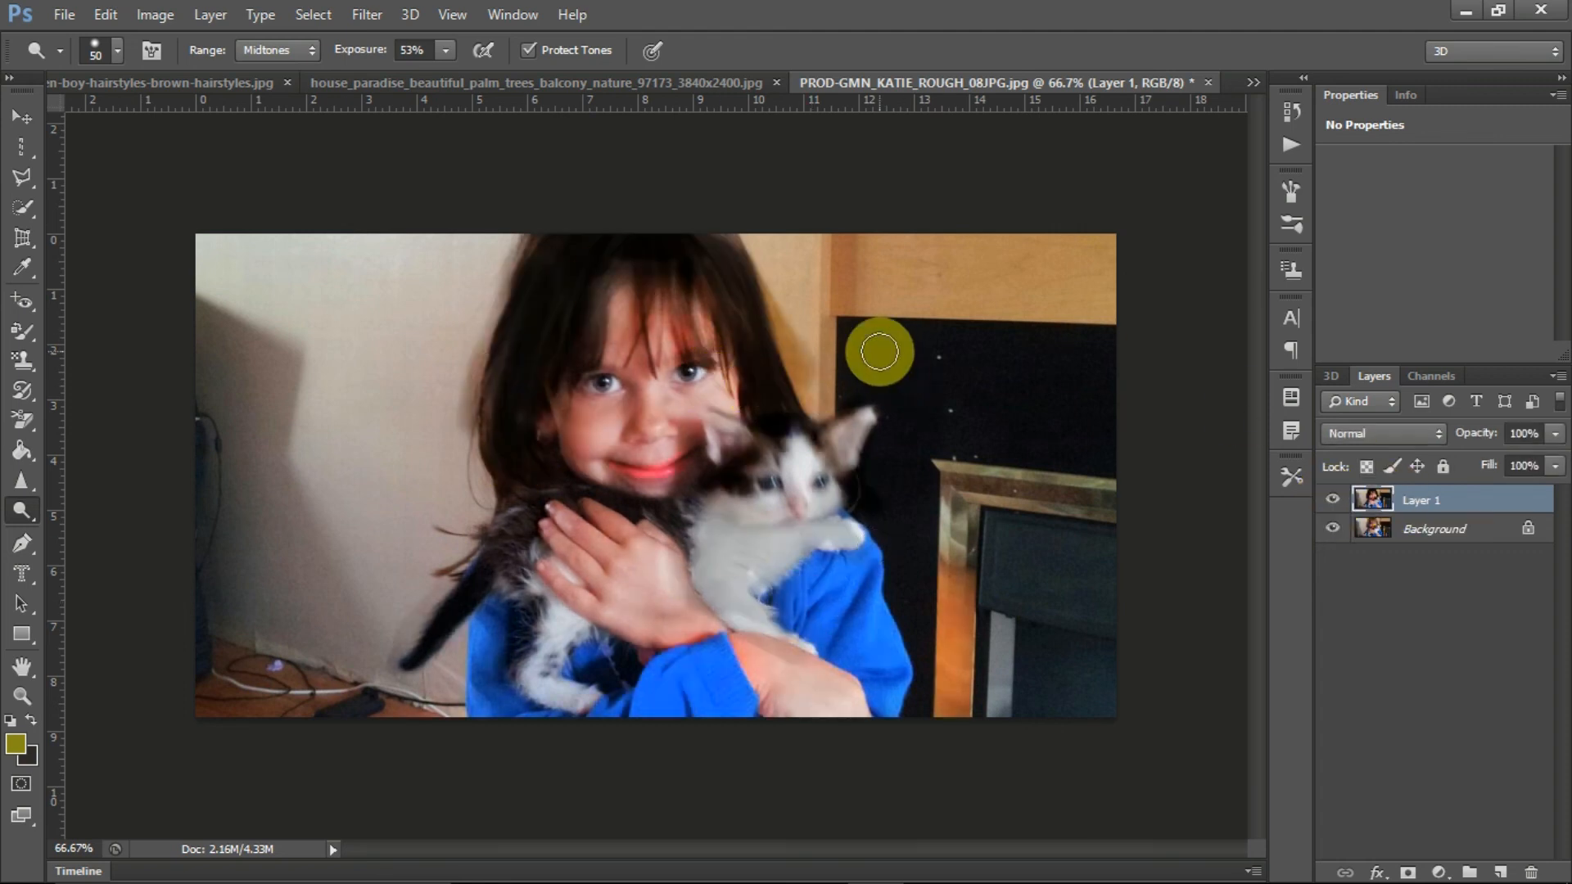